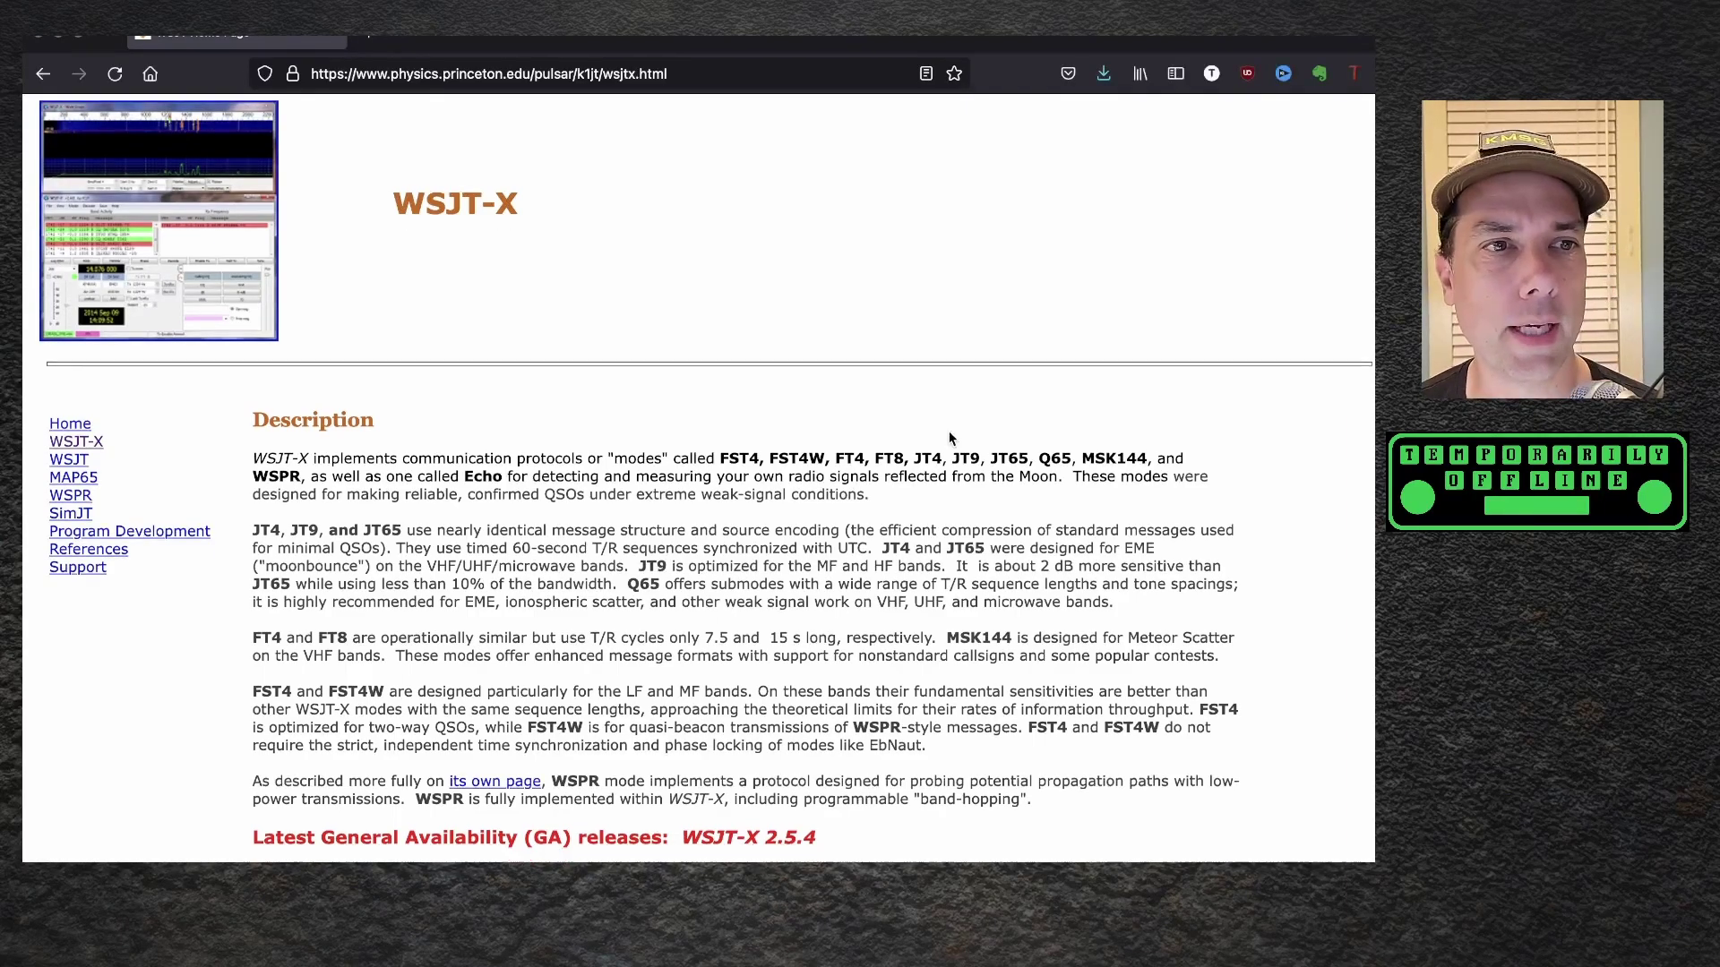
Look through the WSJT-X web page down to the general availability releases.
{"action": "scroll", "coordinate": [818, 517], "scroll_direction": "down", "scroll_amount": 15}
{"action": "scroll", "coordinate": [819, 516], "scroll_direction": "down", "scroll_amount": 1}
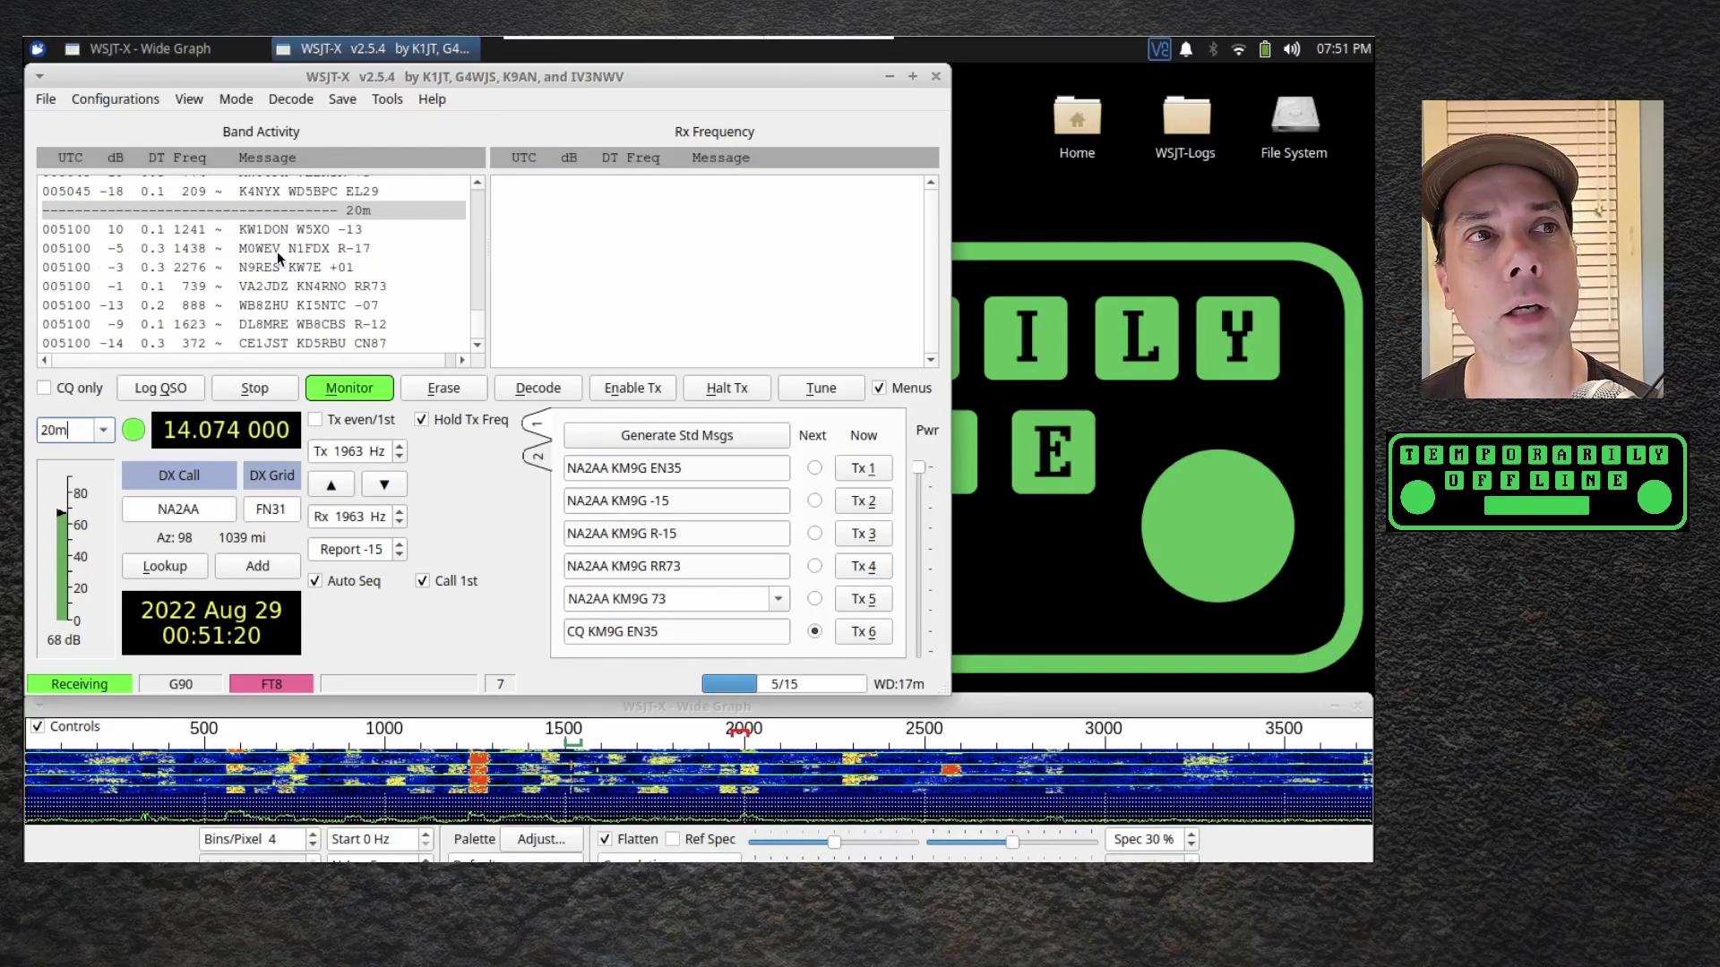
Switch to WSJT-X and examine the saved radio configurations and the management options for IC-7300 and G90.
{"action": "left_click", "coordinate": [131, 102]}
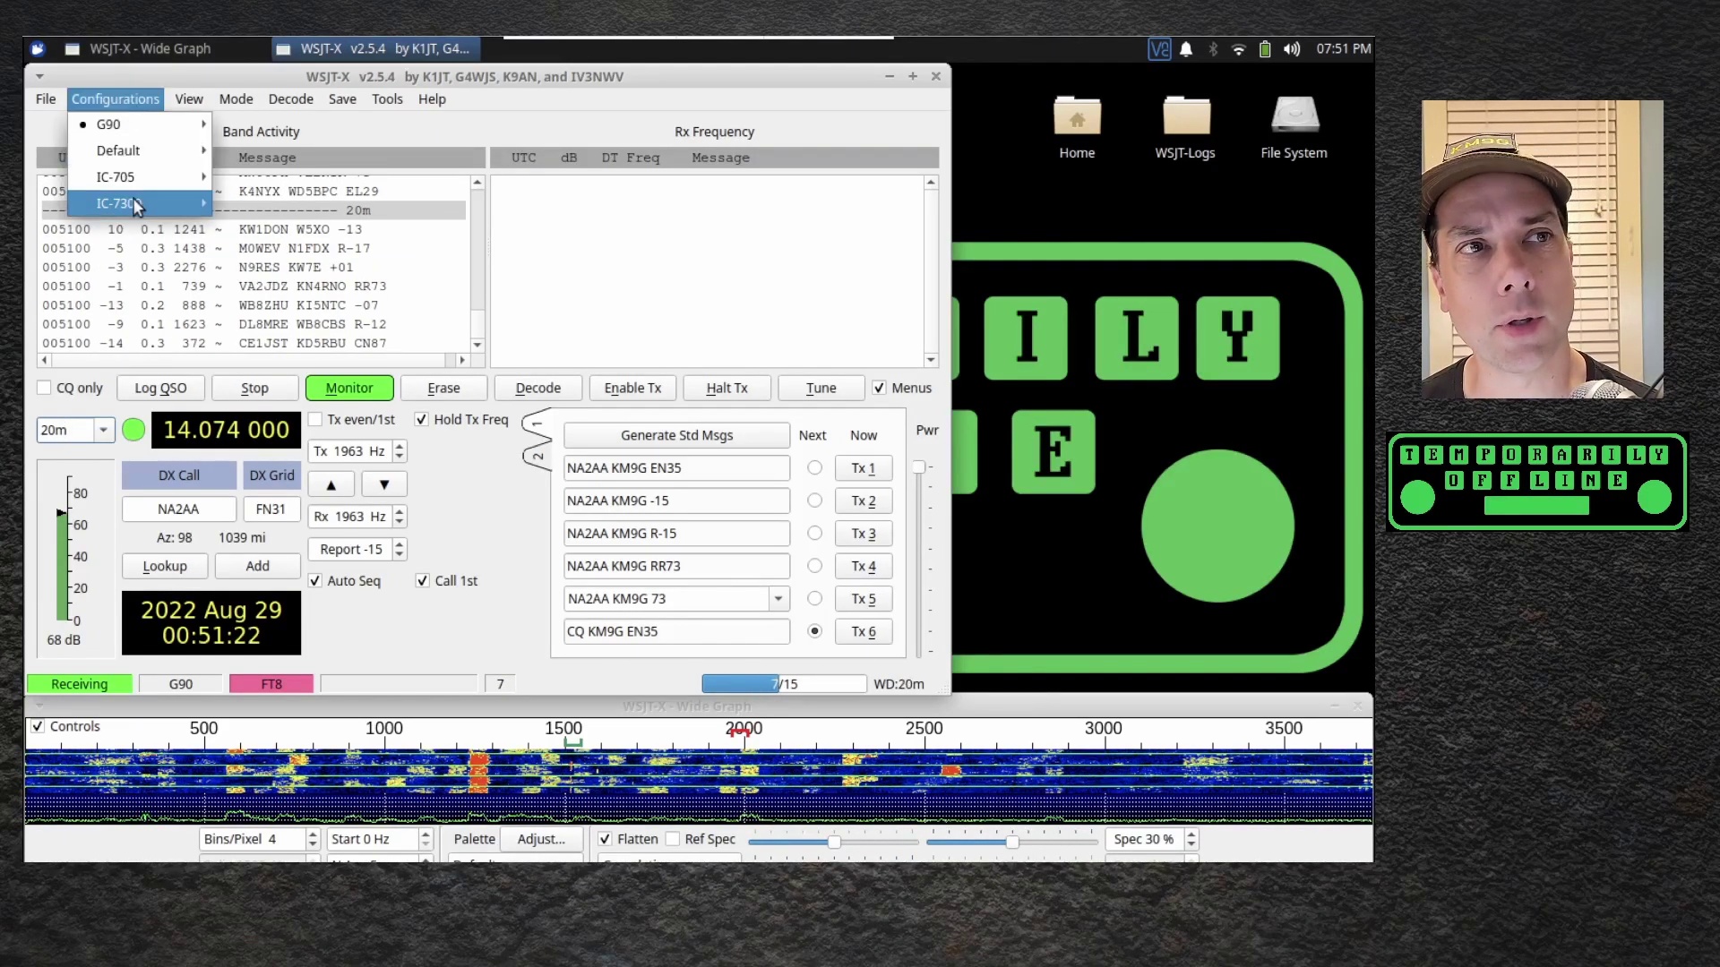
{"action": "mouse_move", "coordinate": [139, 203]}
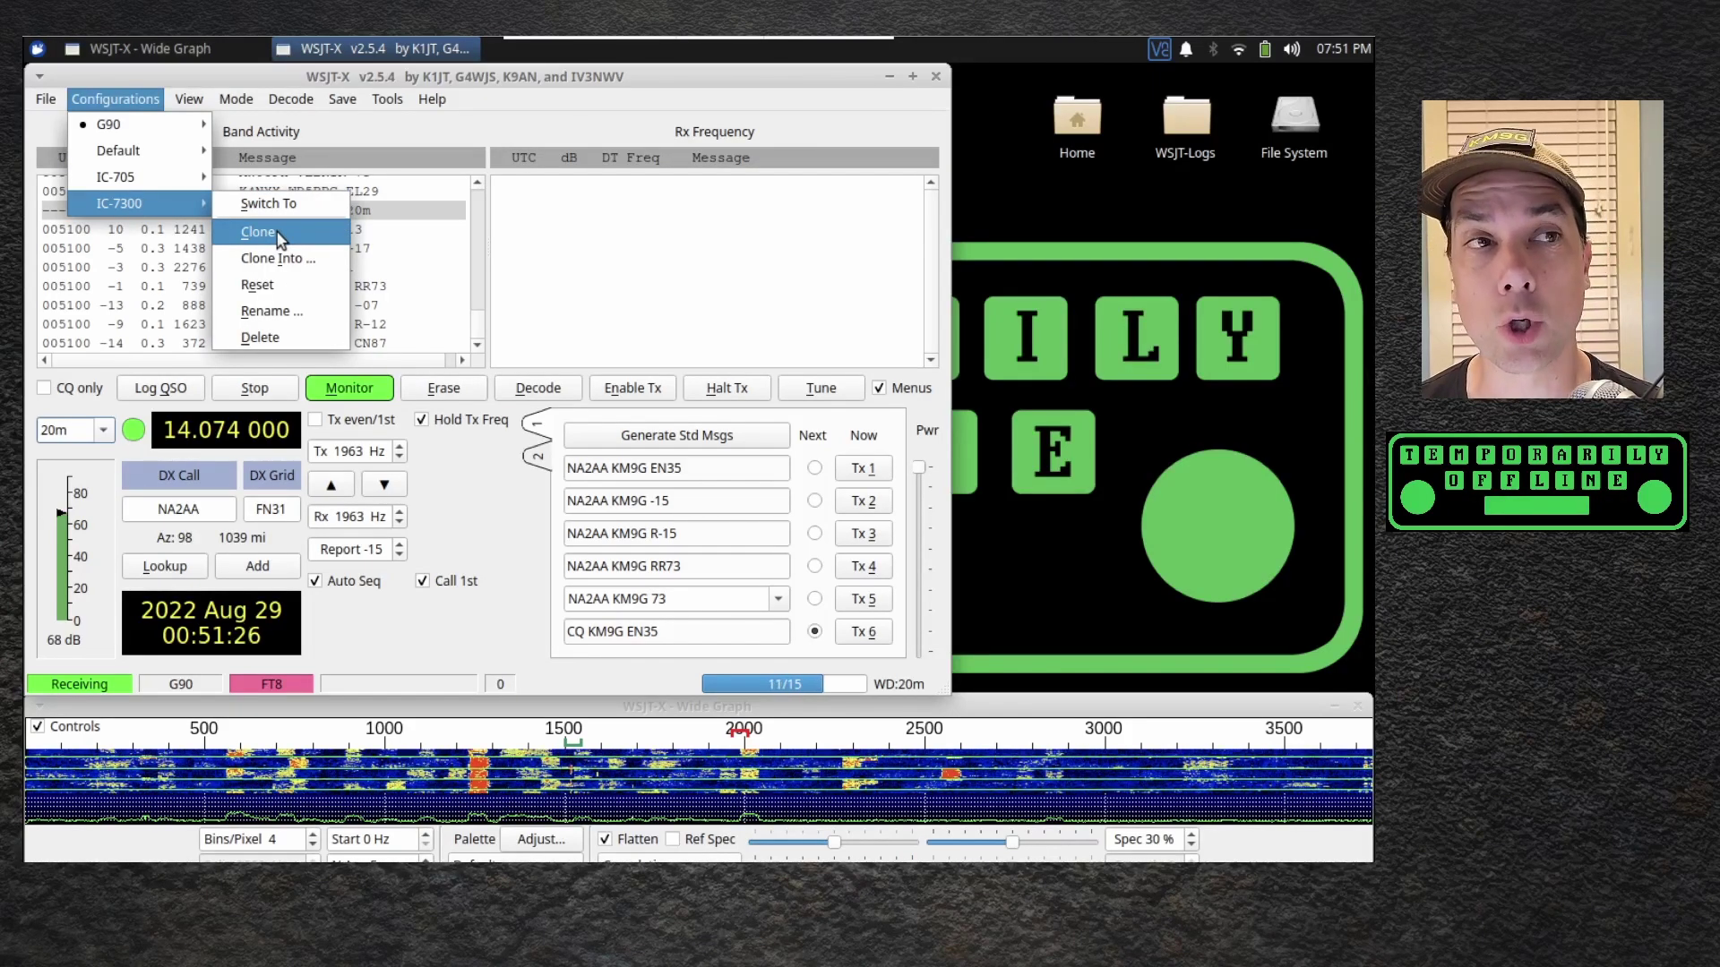
{"action": "mouse_move", "coordinate": [179, 134]}
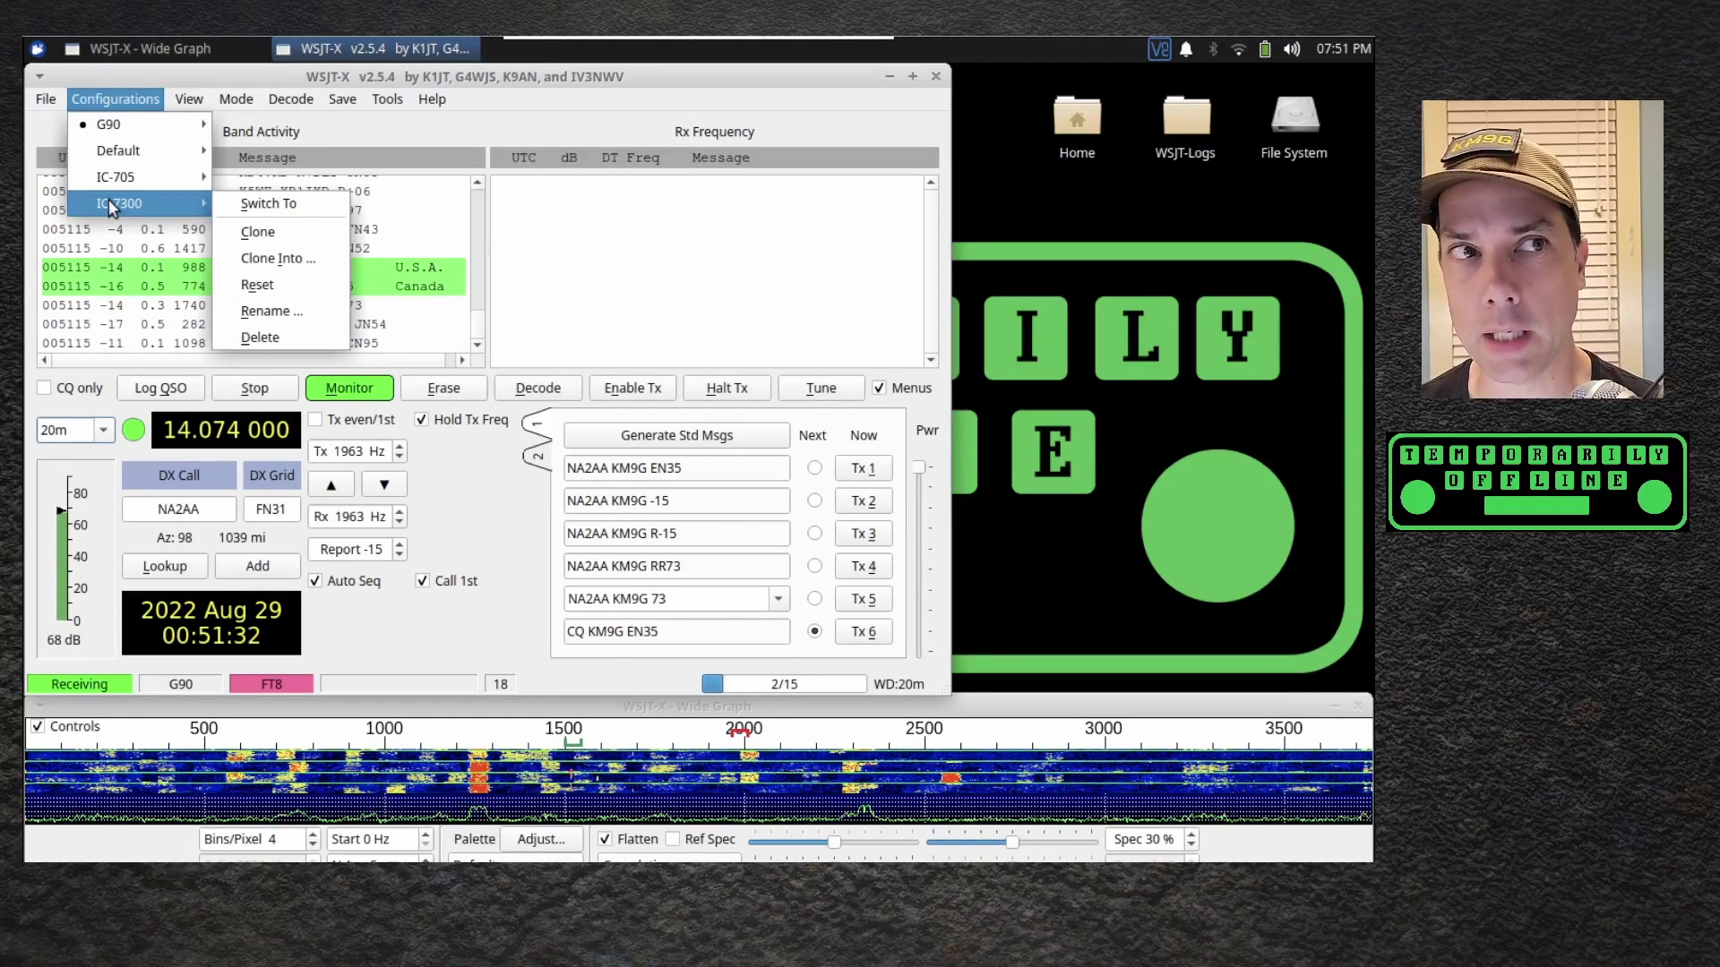
{"action": "mouse_move", "coordinate": [107, 134]}
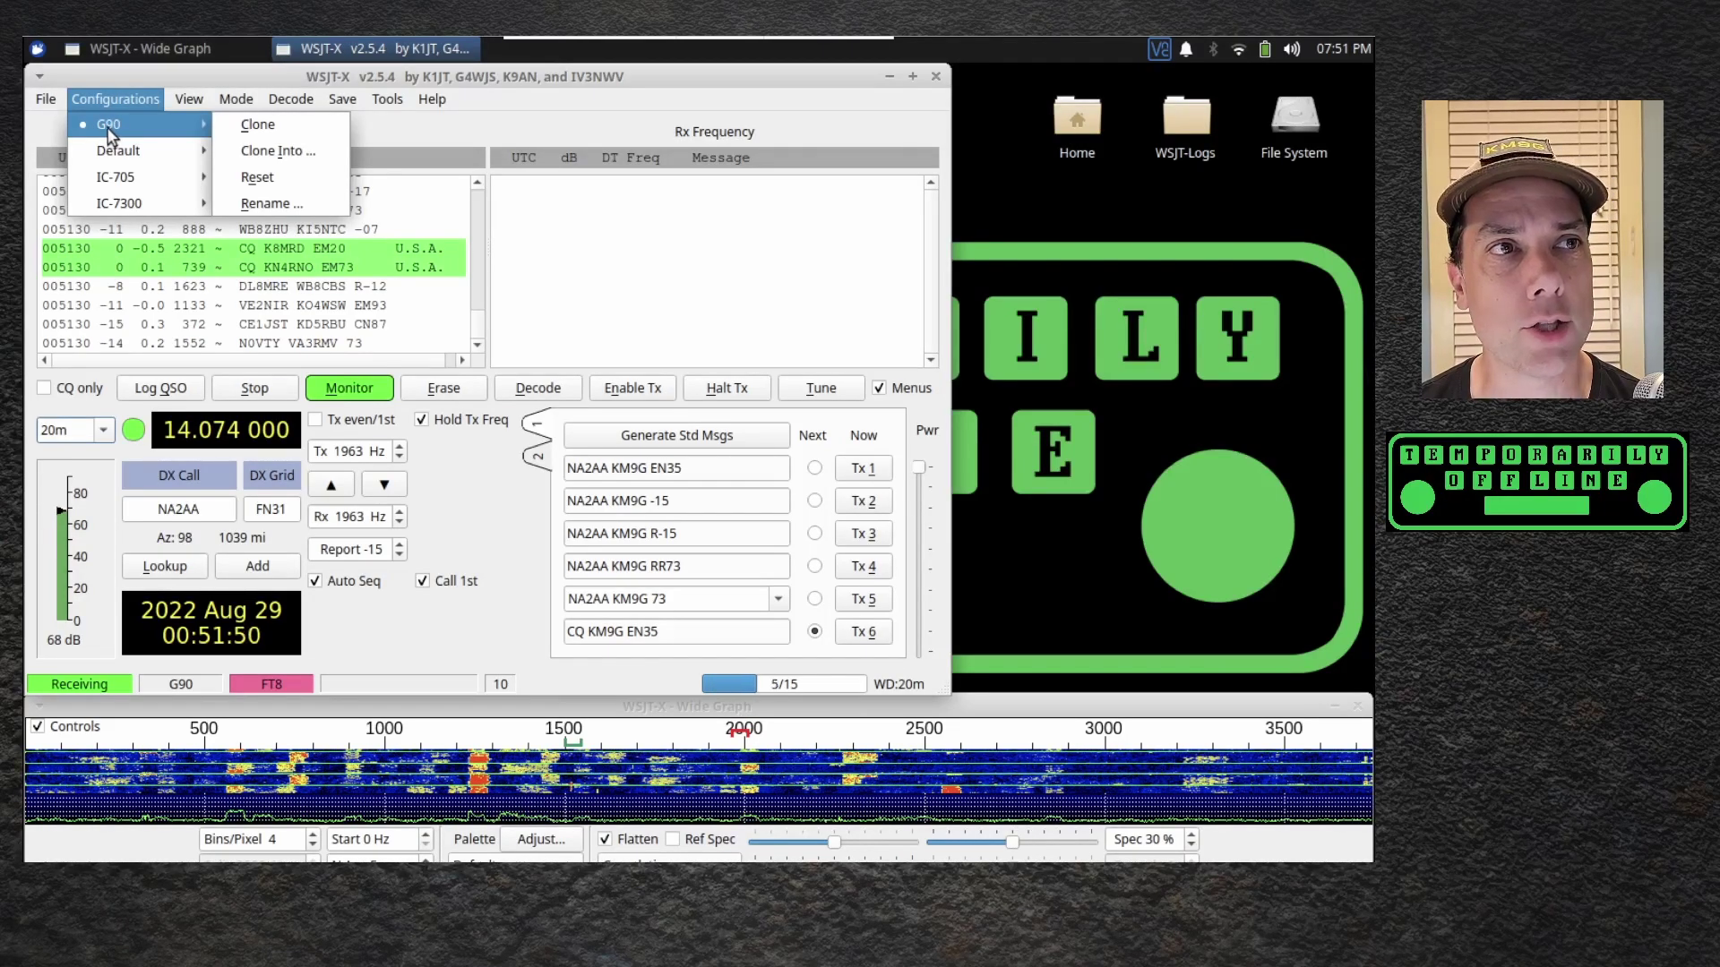
Open the settings and examine the general display options and the station's call sign and grid fields.
{"action": "mouse_move", "coordinate": [49, 103]}
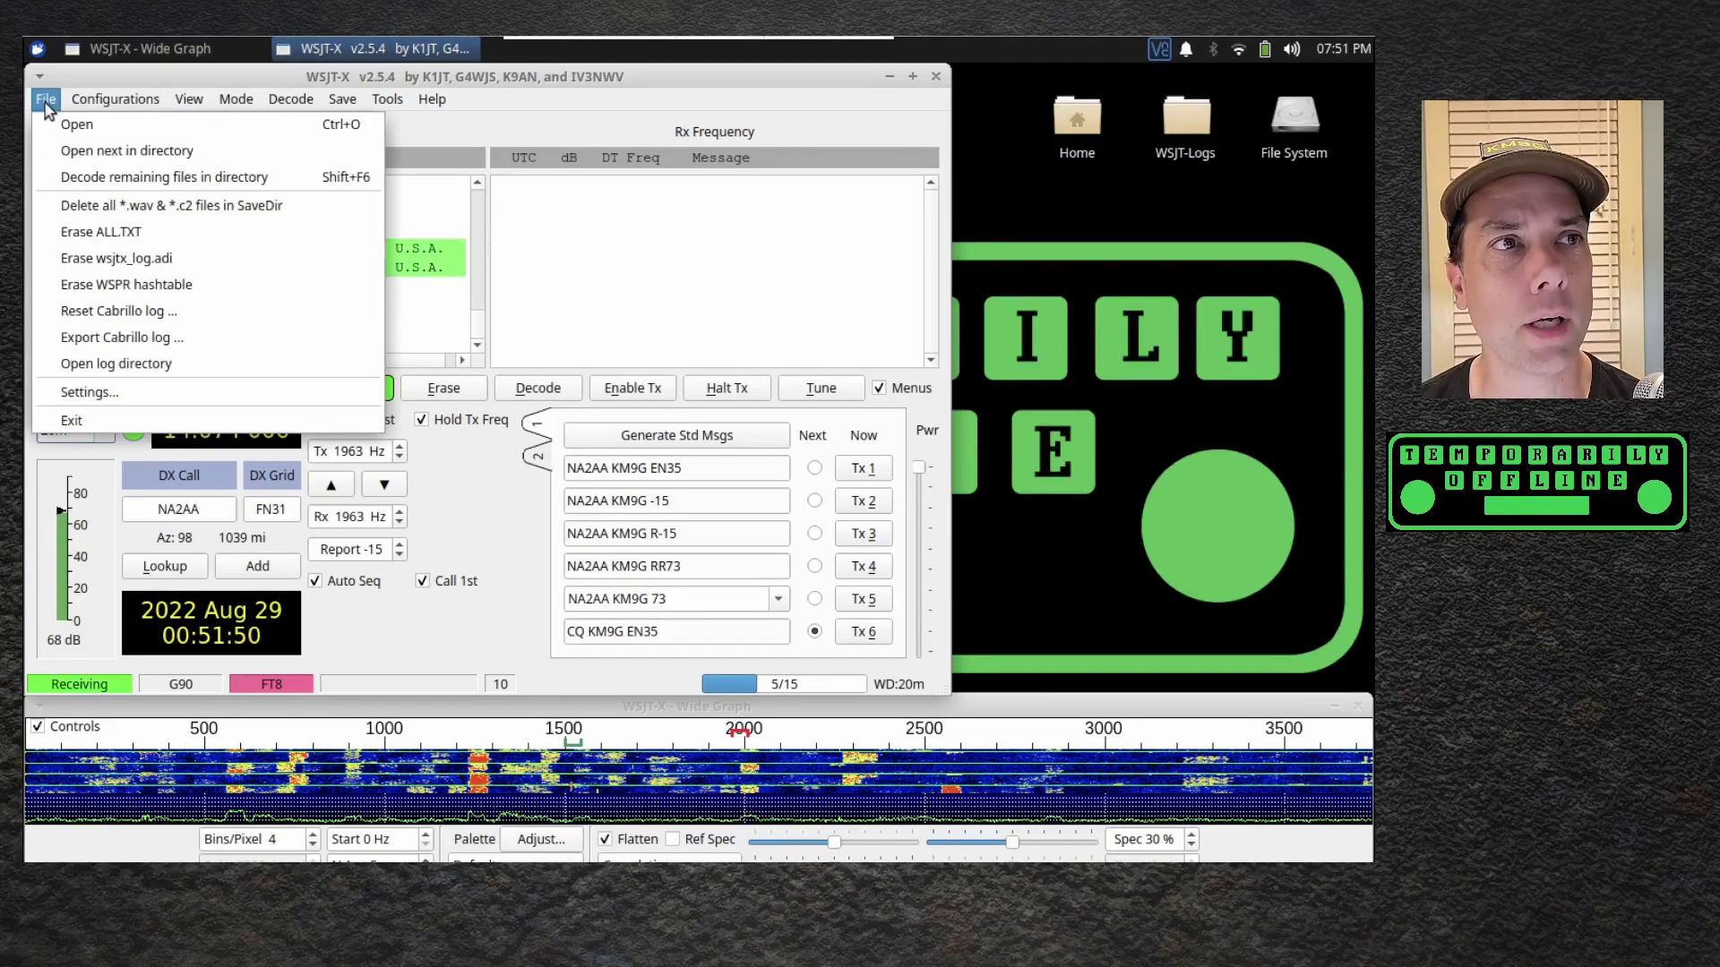
{"action": "left_click", "coordinate": [73, 395]}
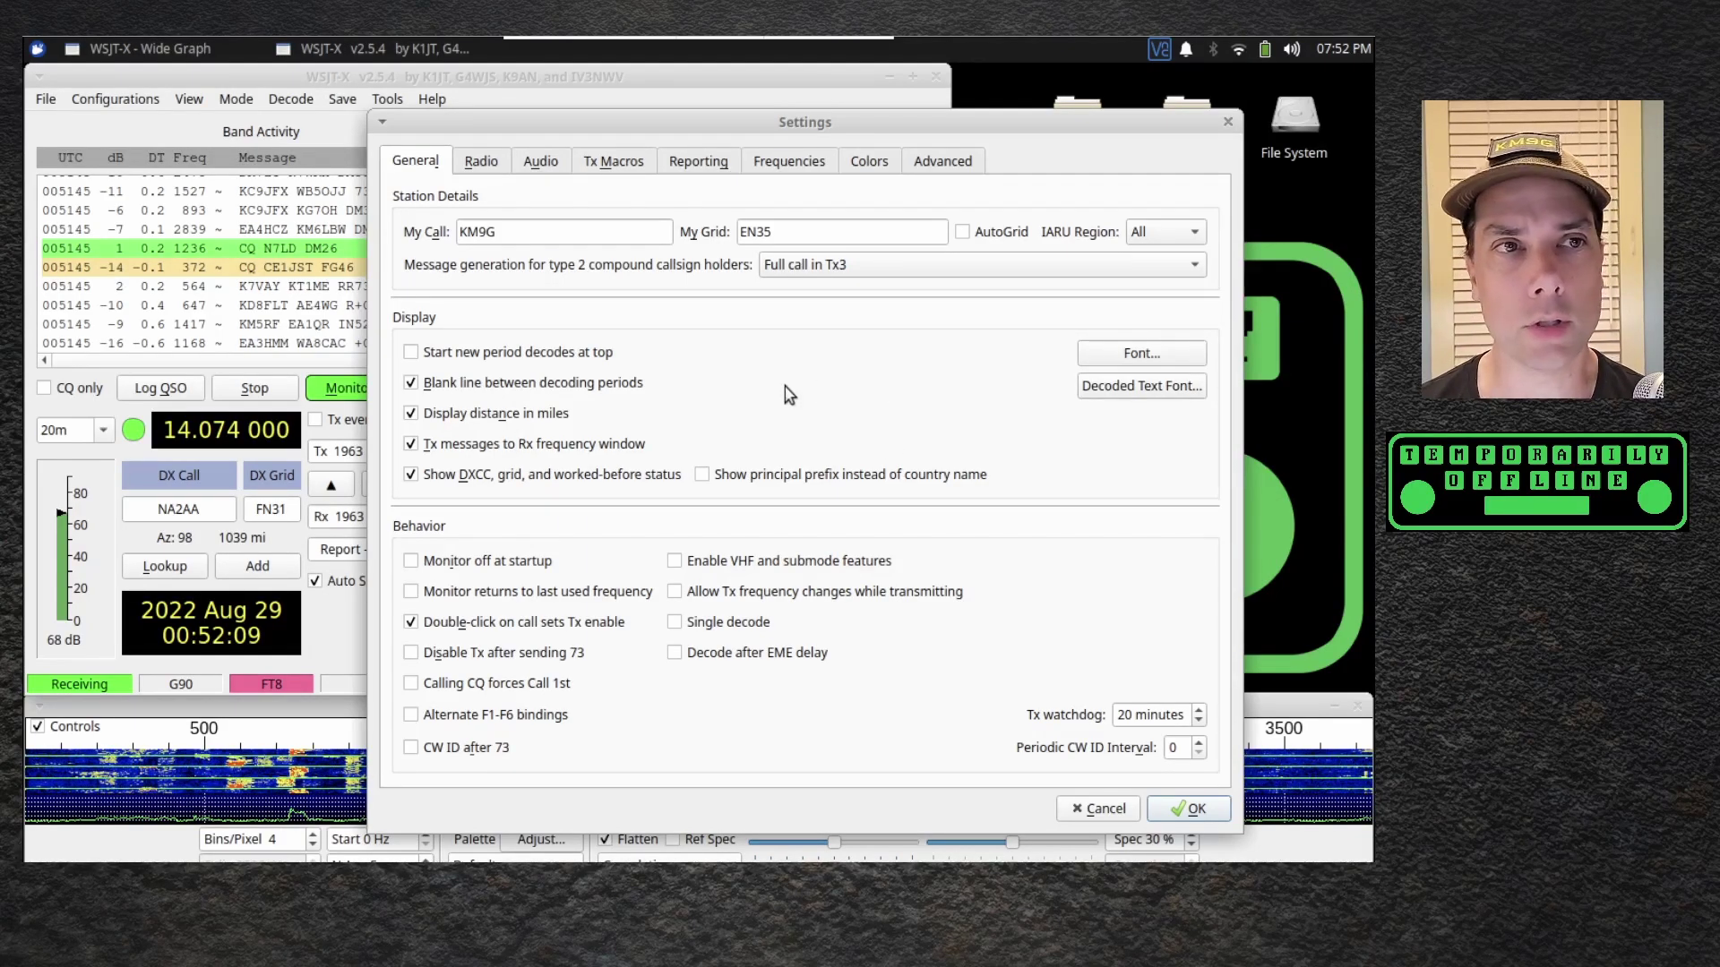
{"action": "left_click", "coordinate": [597, 385]}
{"action": "left_click", "coordinate": [596, 385]}
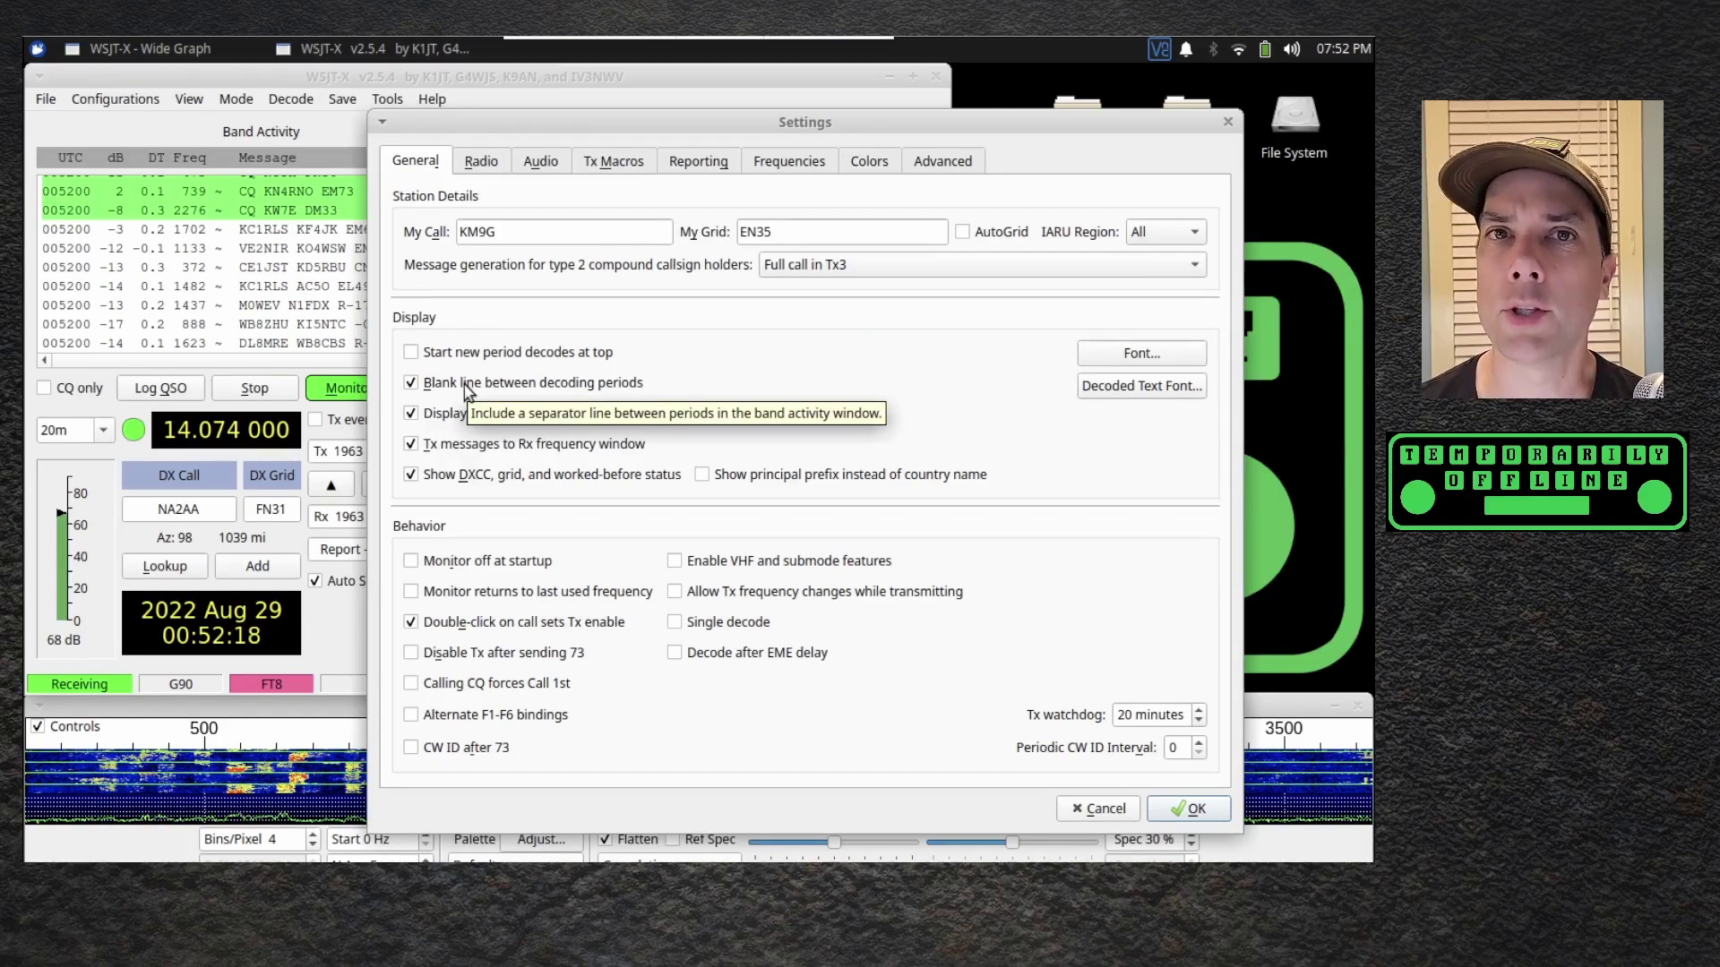
{"action": "left_click_drag", "start_coordinate": [530, 234], "coordinate": [432, 235]}
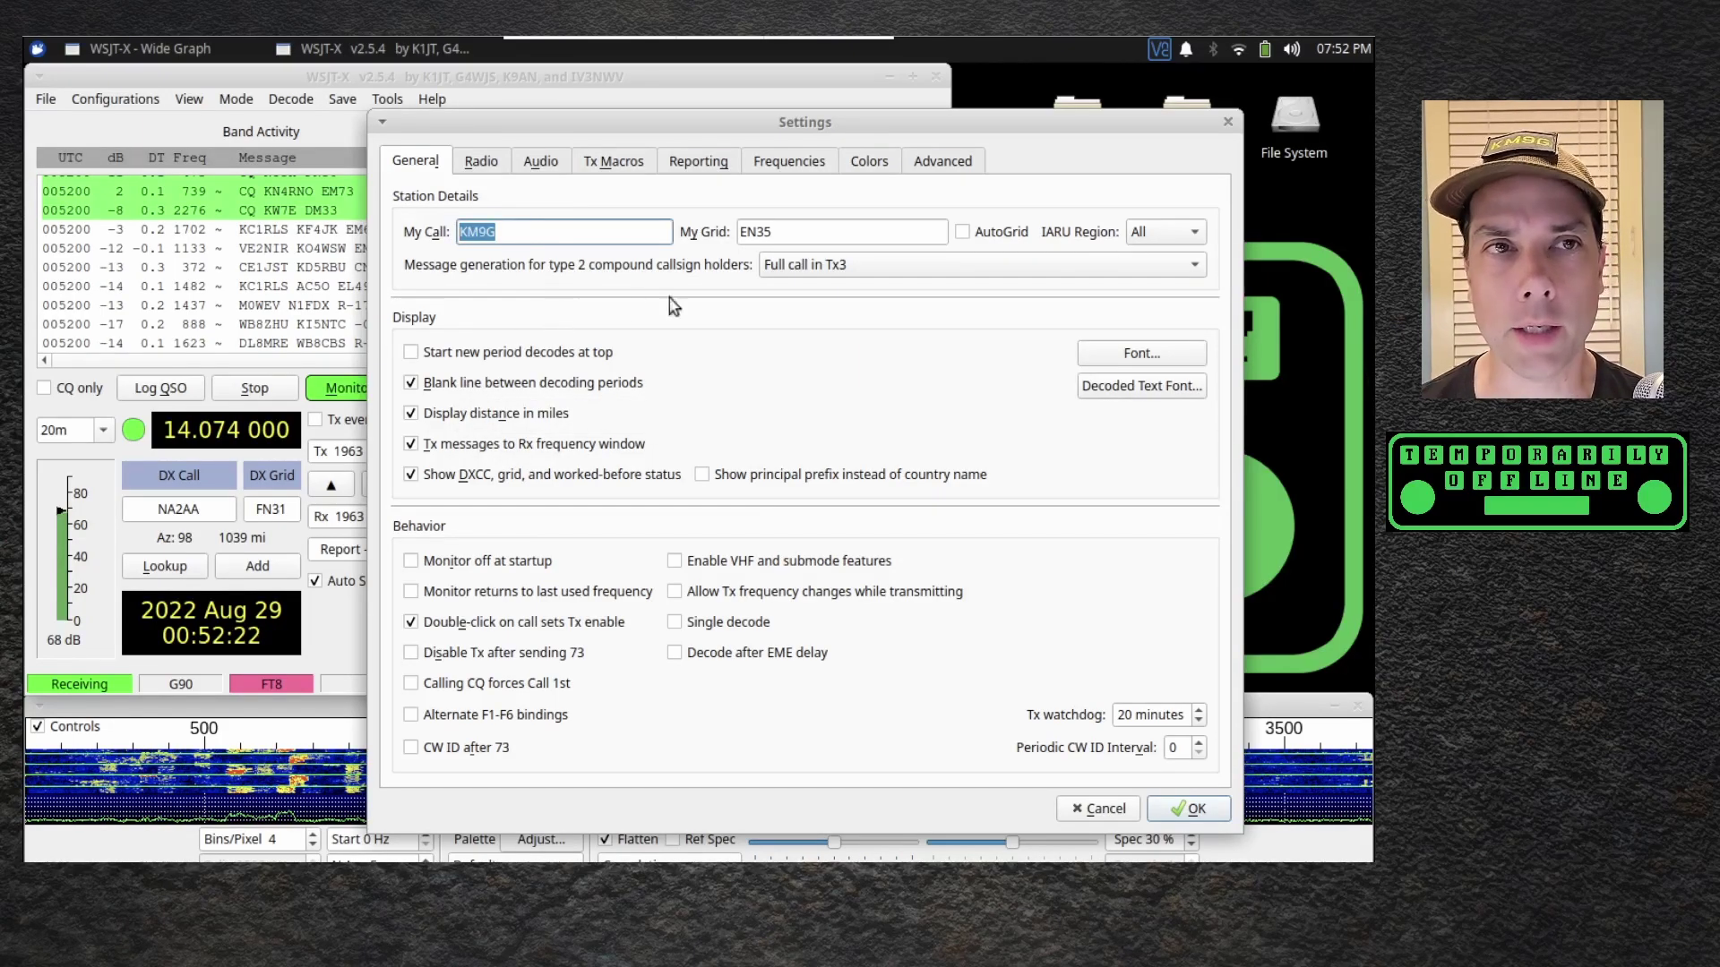
{"action": "left_click_drag", "start_coordinate": [775, 235], "coordinate": [700, 231]}
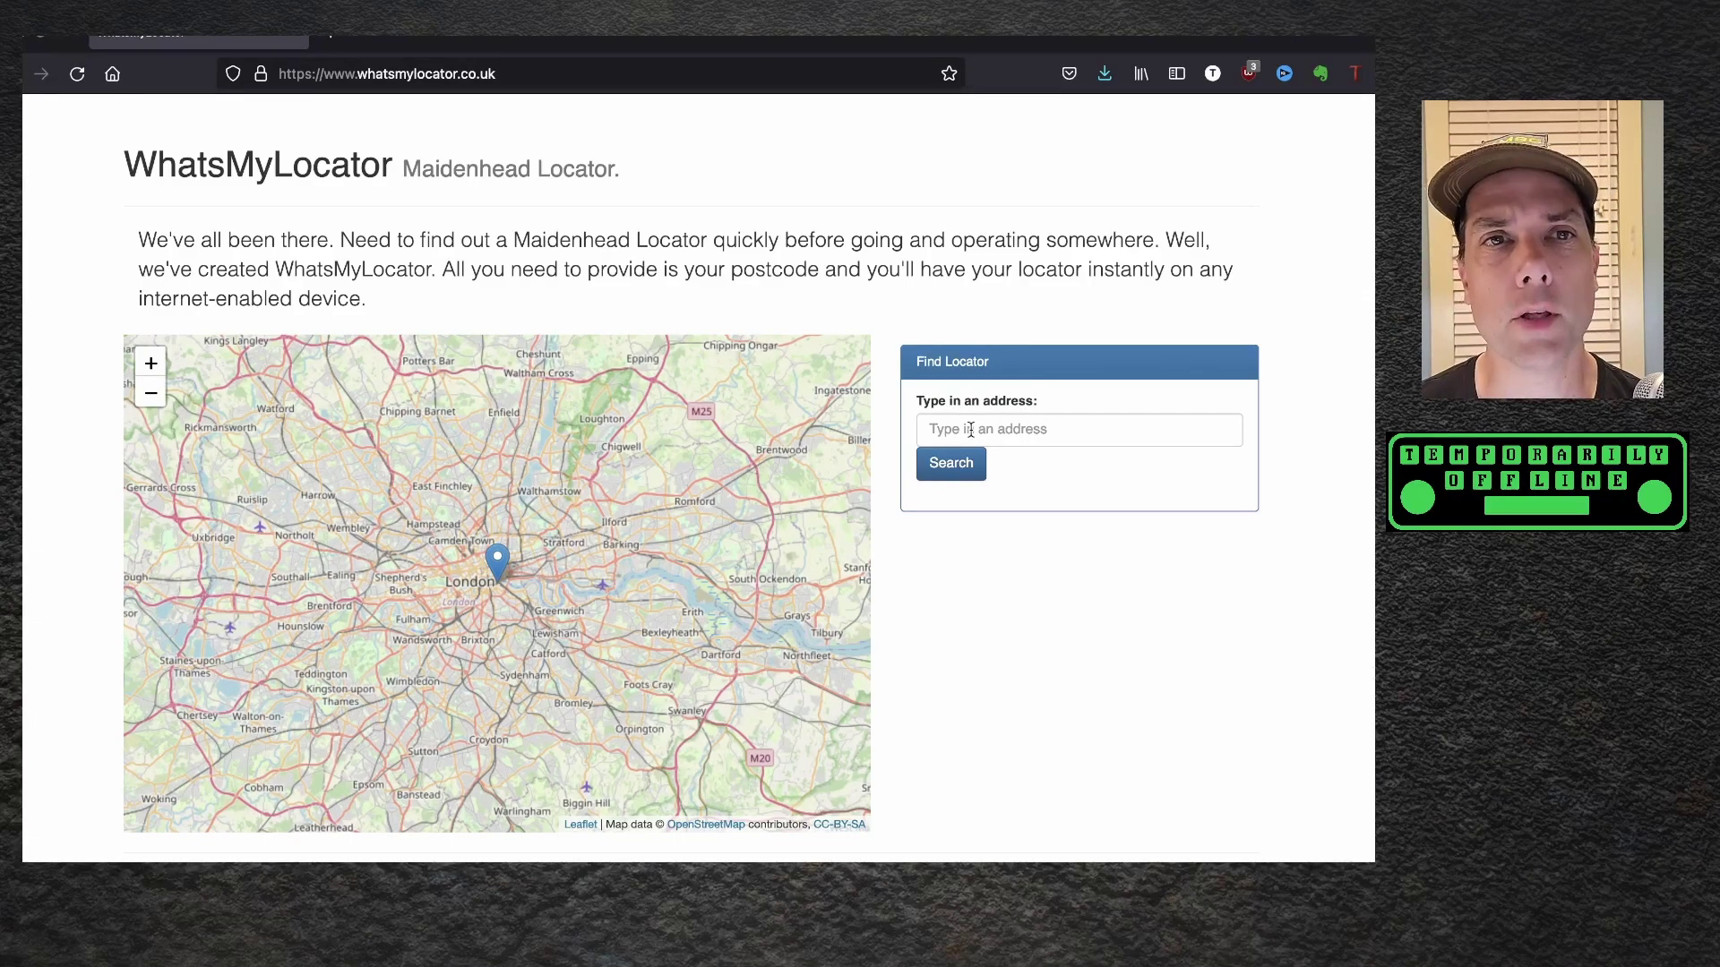
Look up the station's grid square on the WhatsMyLocator website by its postal code.
{"action": "left_click", "coordinate": [971, 430]}
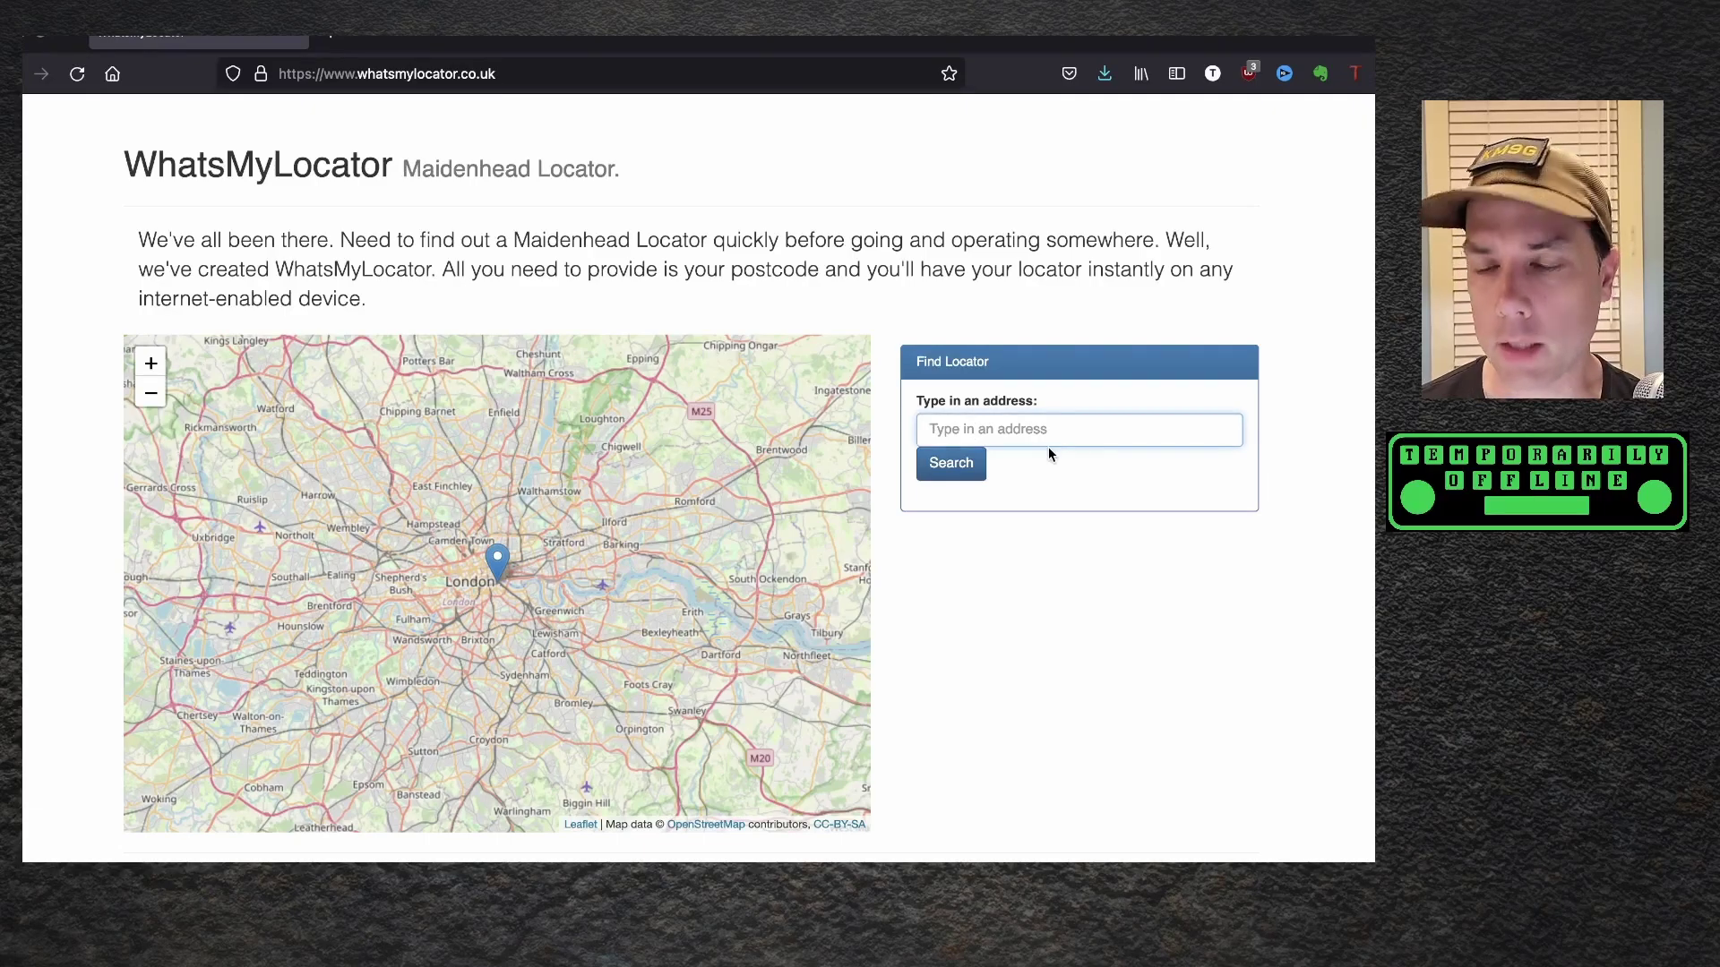
{"action": "type", "text": "584"}
{"action": "key", "text": "BackSpace"}
{"action": "key", "text": "BackSpace"}
{"action": "key", "text": "BackSpace"}
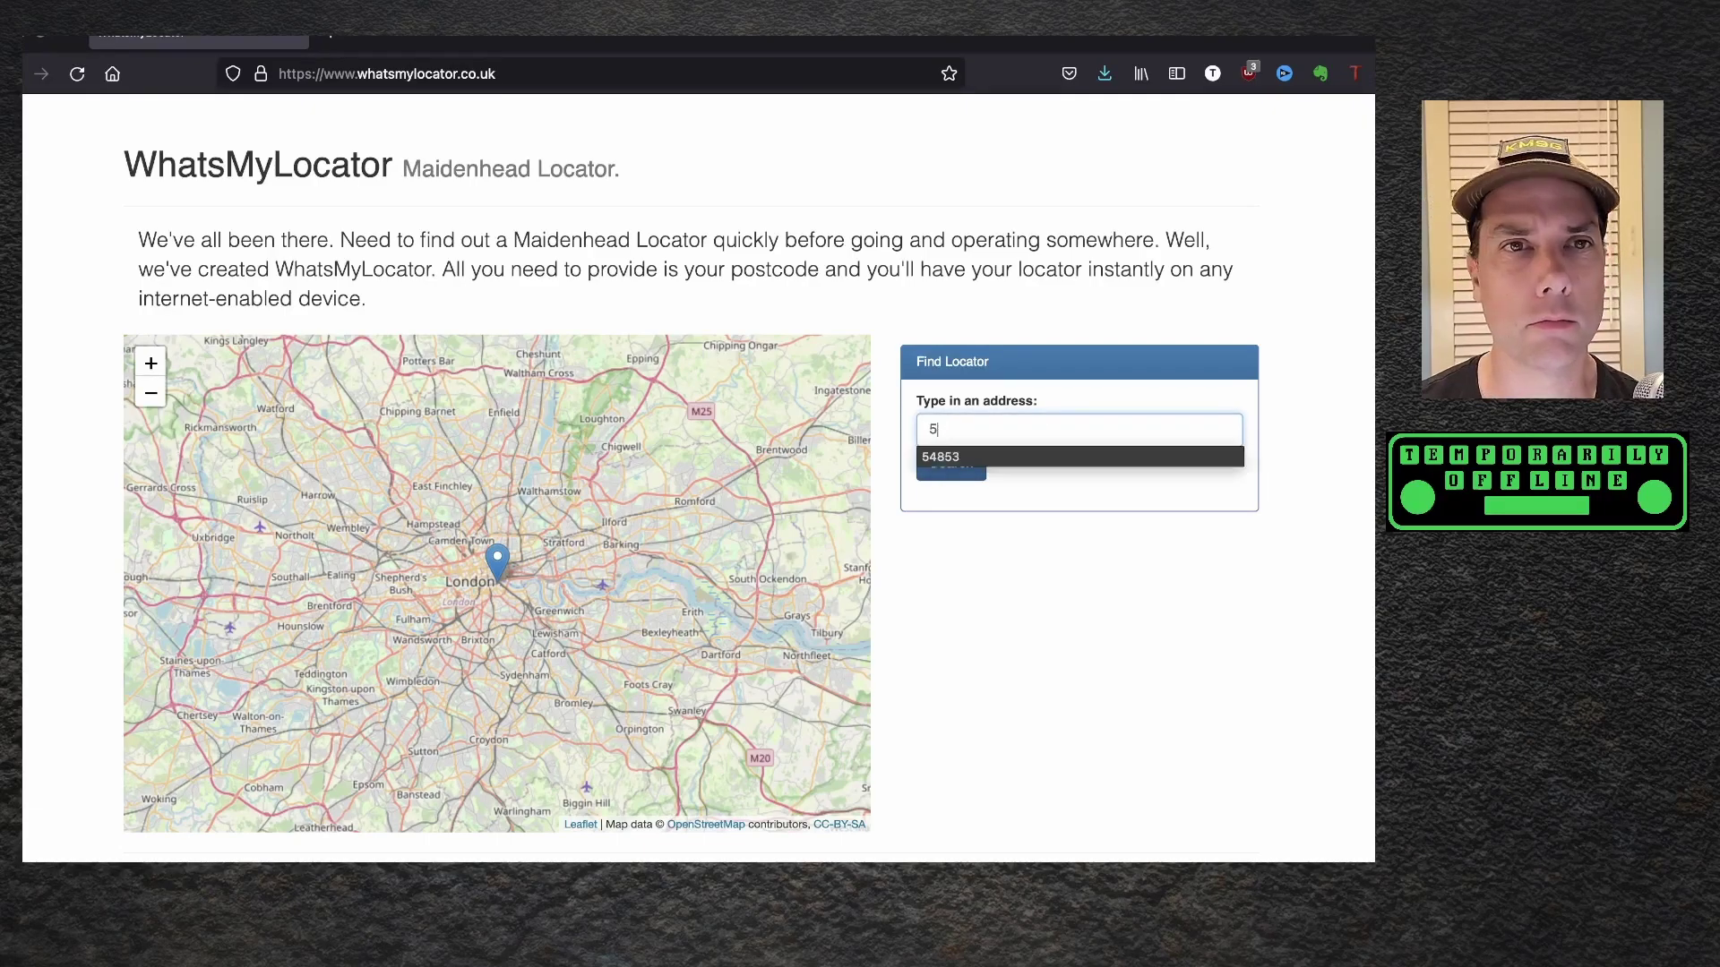
{"action": "type", "text": "54853"}
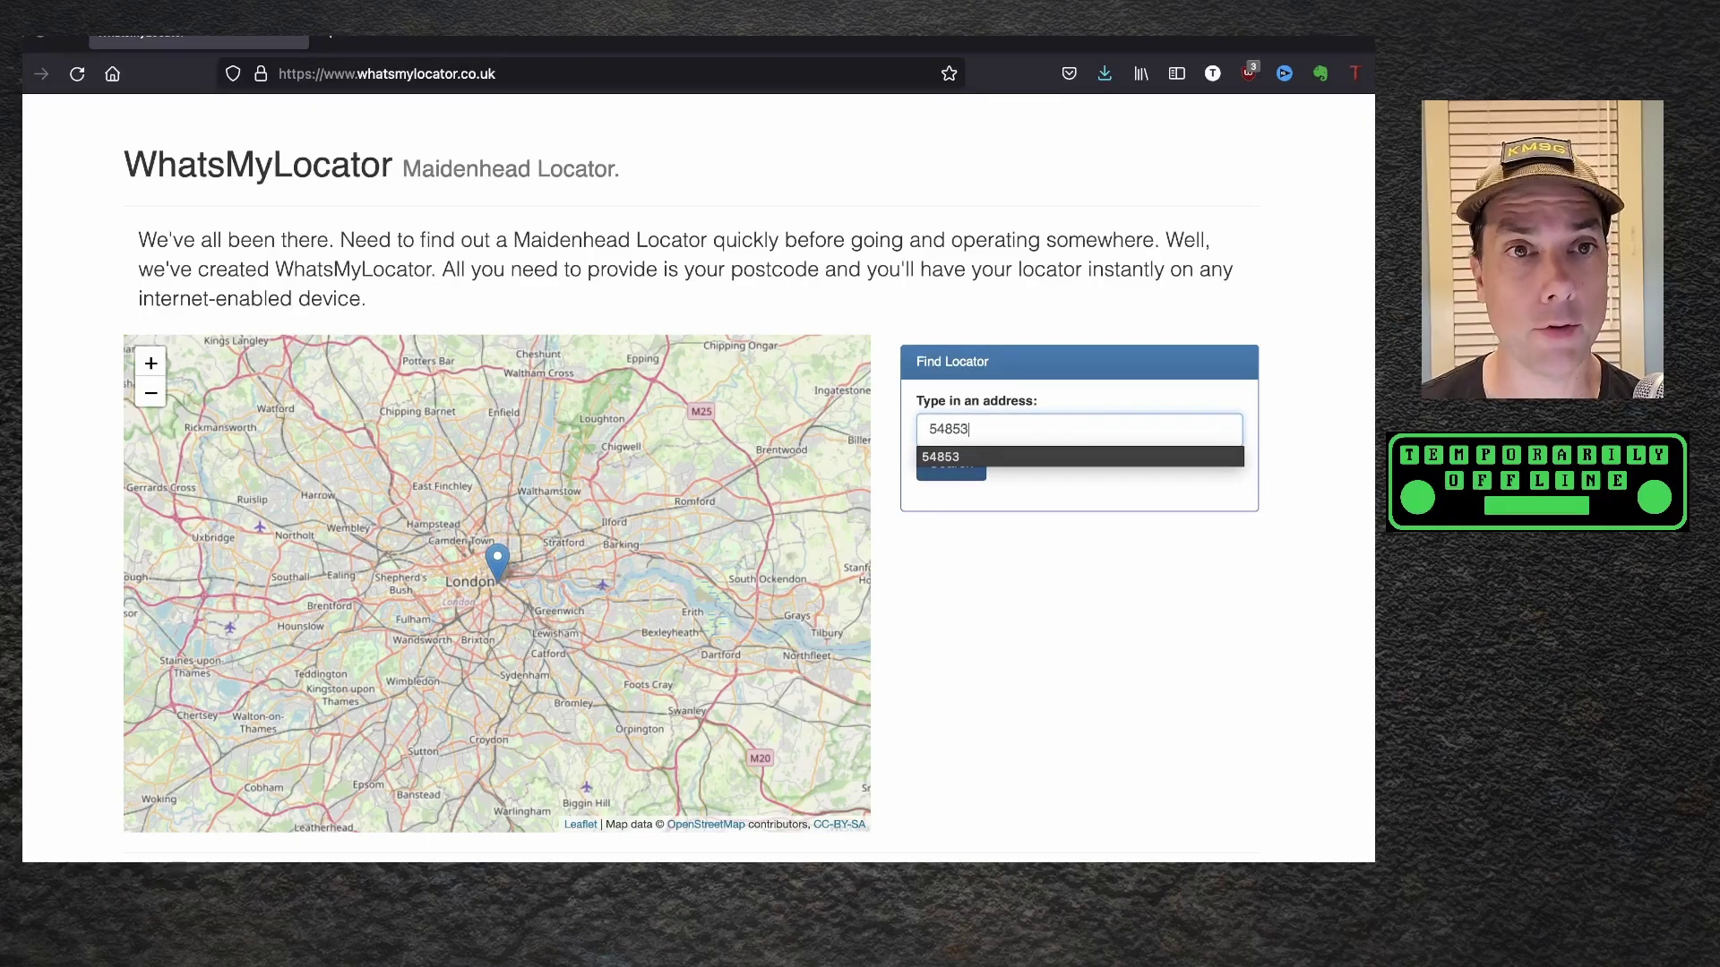
{"action": "key", "text": "Return"}
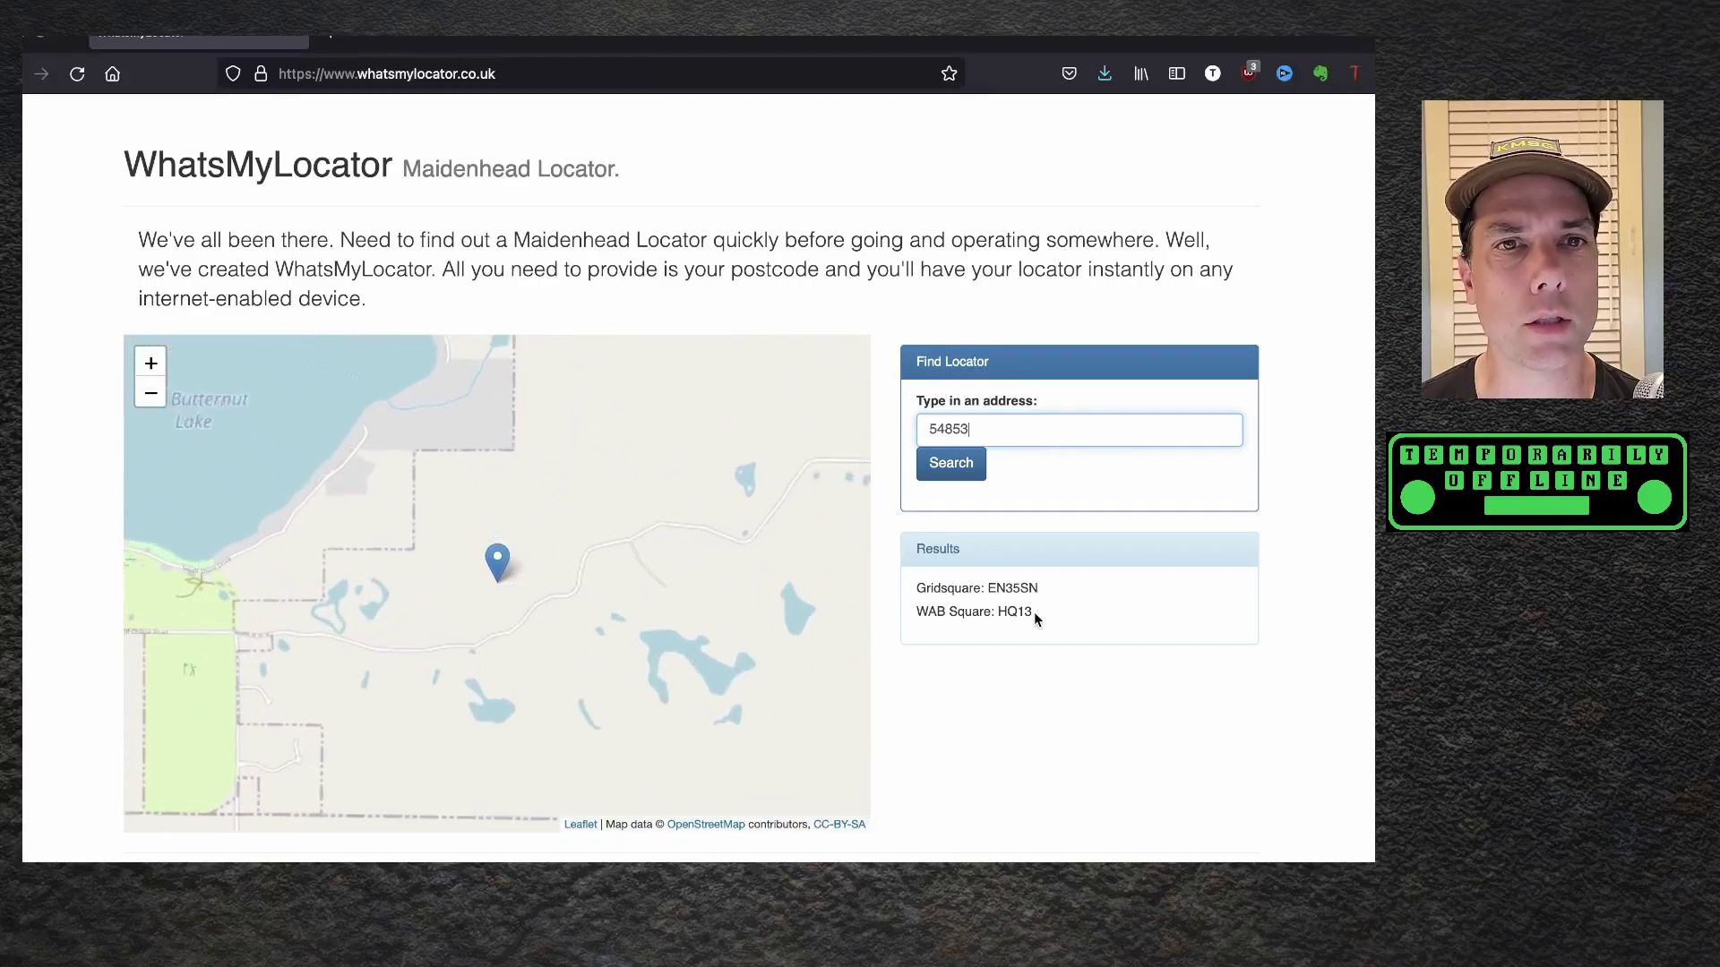
{"action": "left_click_drag", "start_coordinate": [987, 589], "coordinate": [1038, 591]}
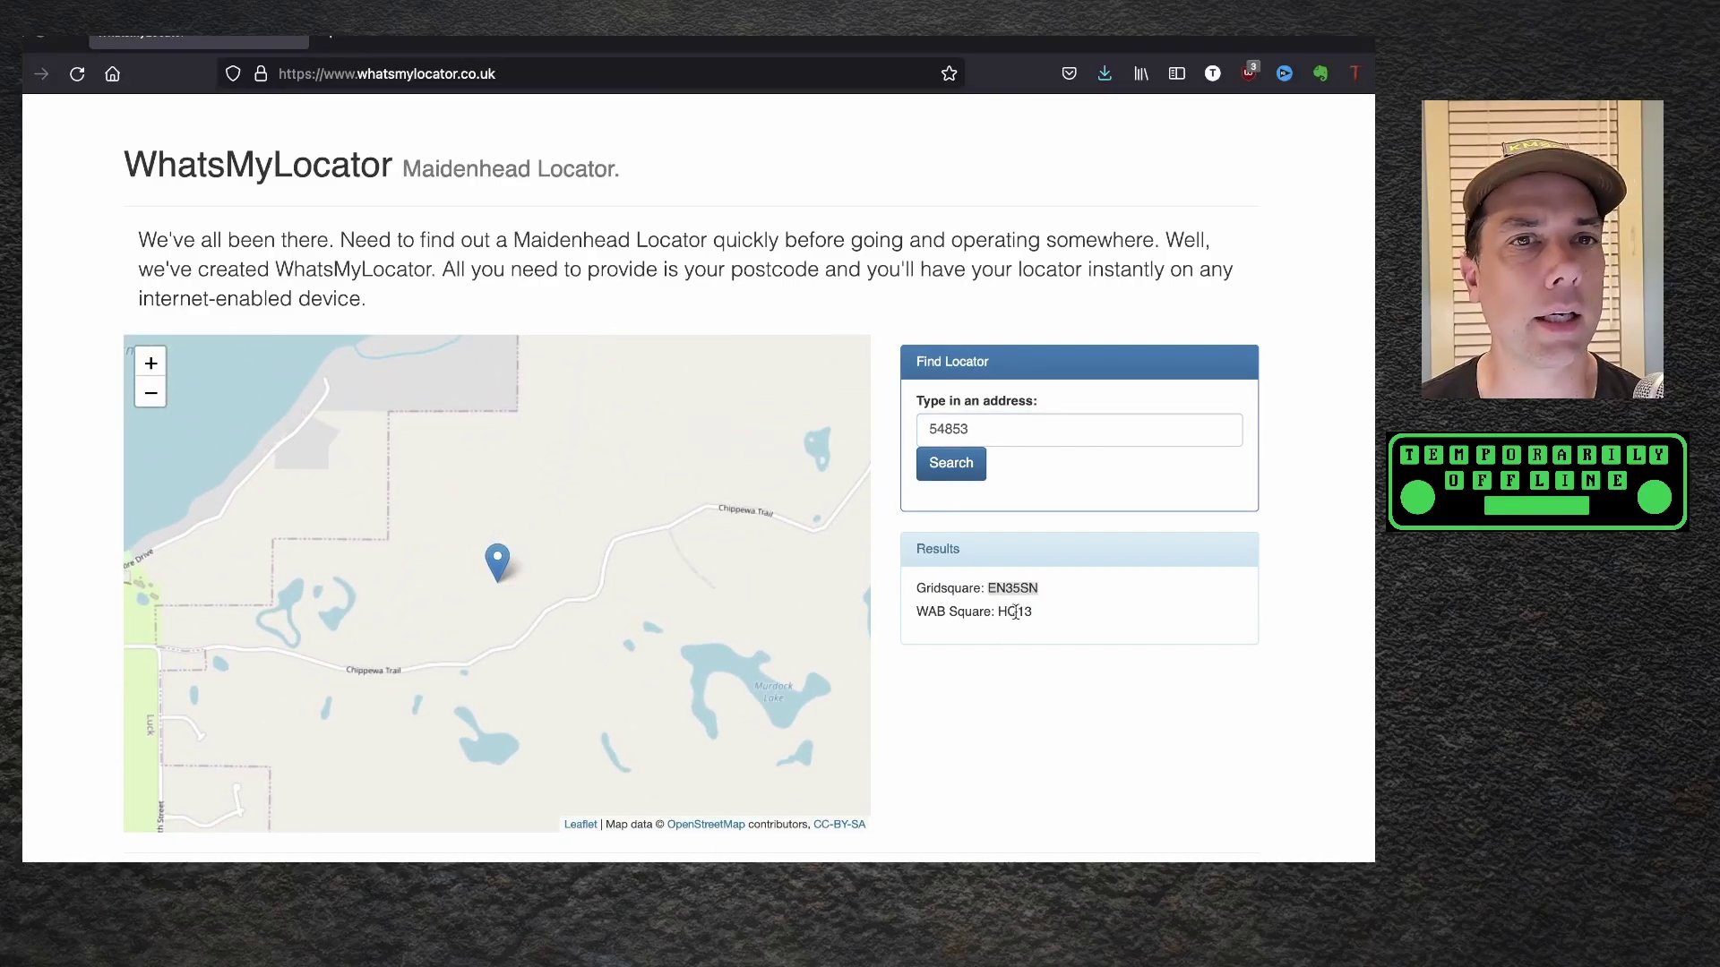
{"action": "left_click", "coordinate": [1058, 718]}
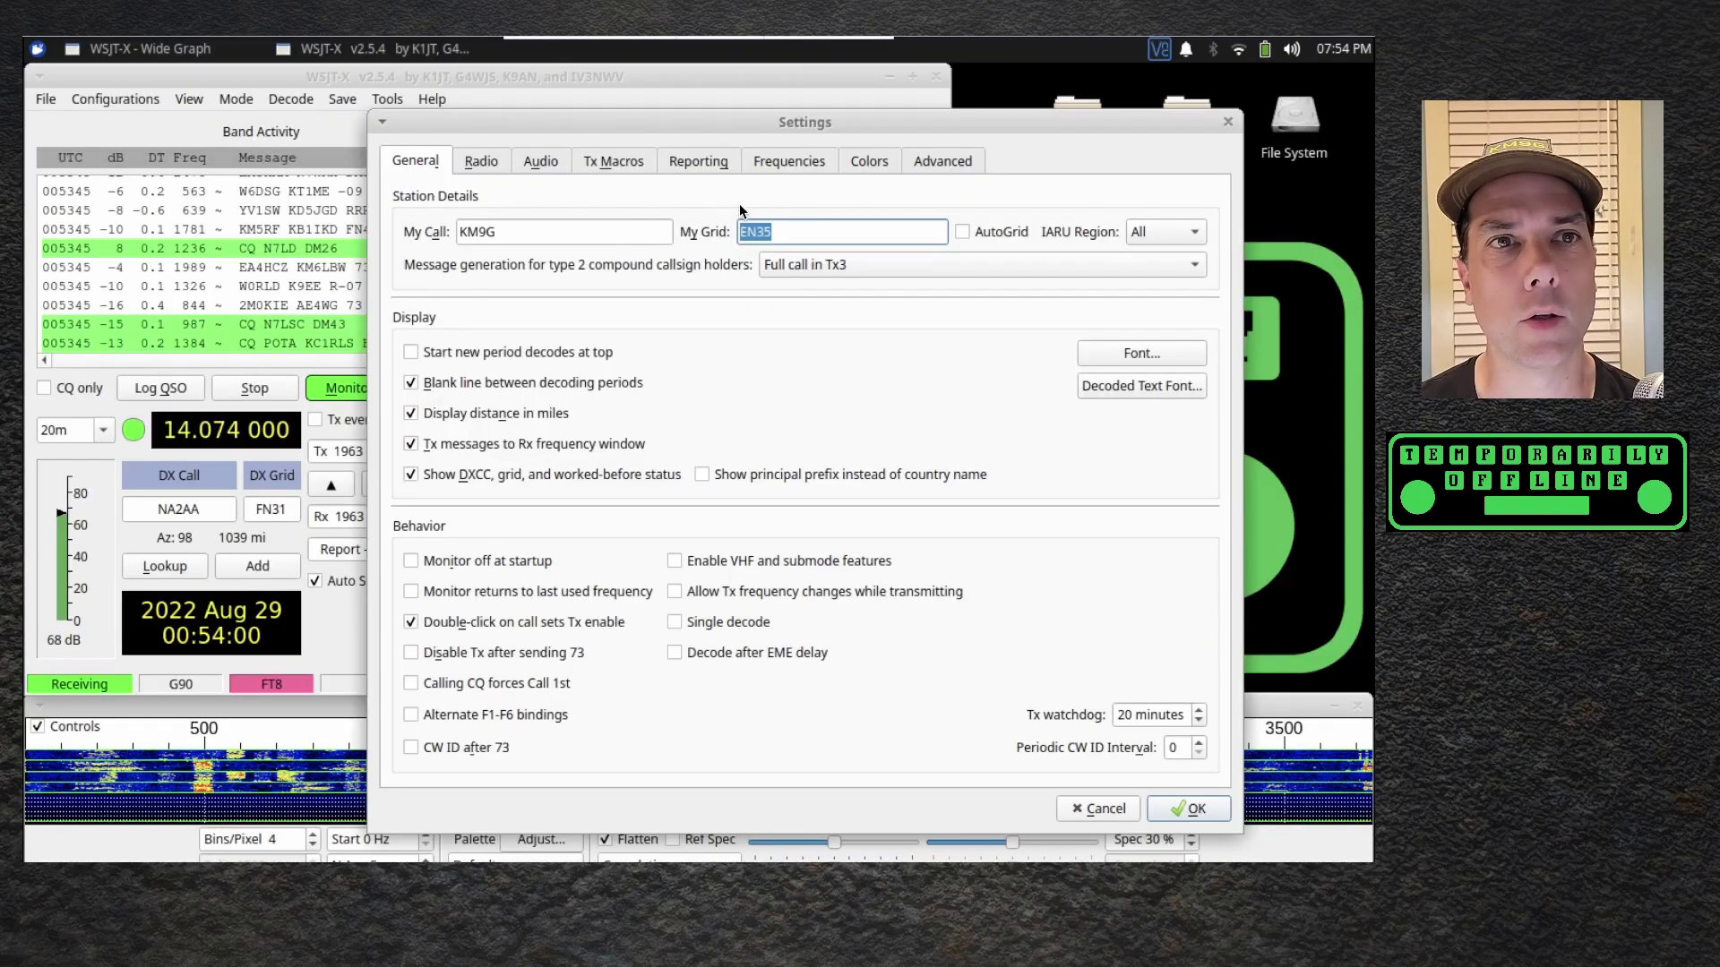
Return to the WSJT-X settings and examine the supported rigs in the radio section, including the Xiegu and Icom models.
{"action": "left_click", "coordinate": [775, 231]}
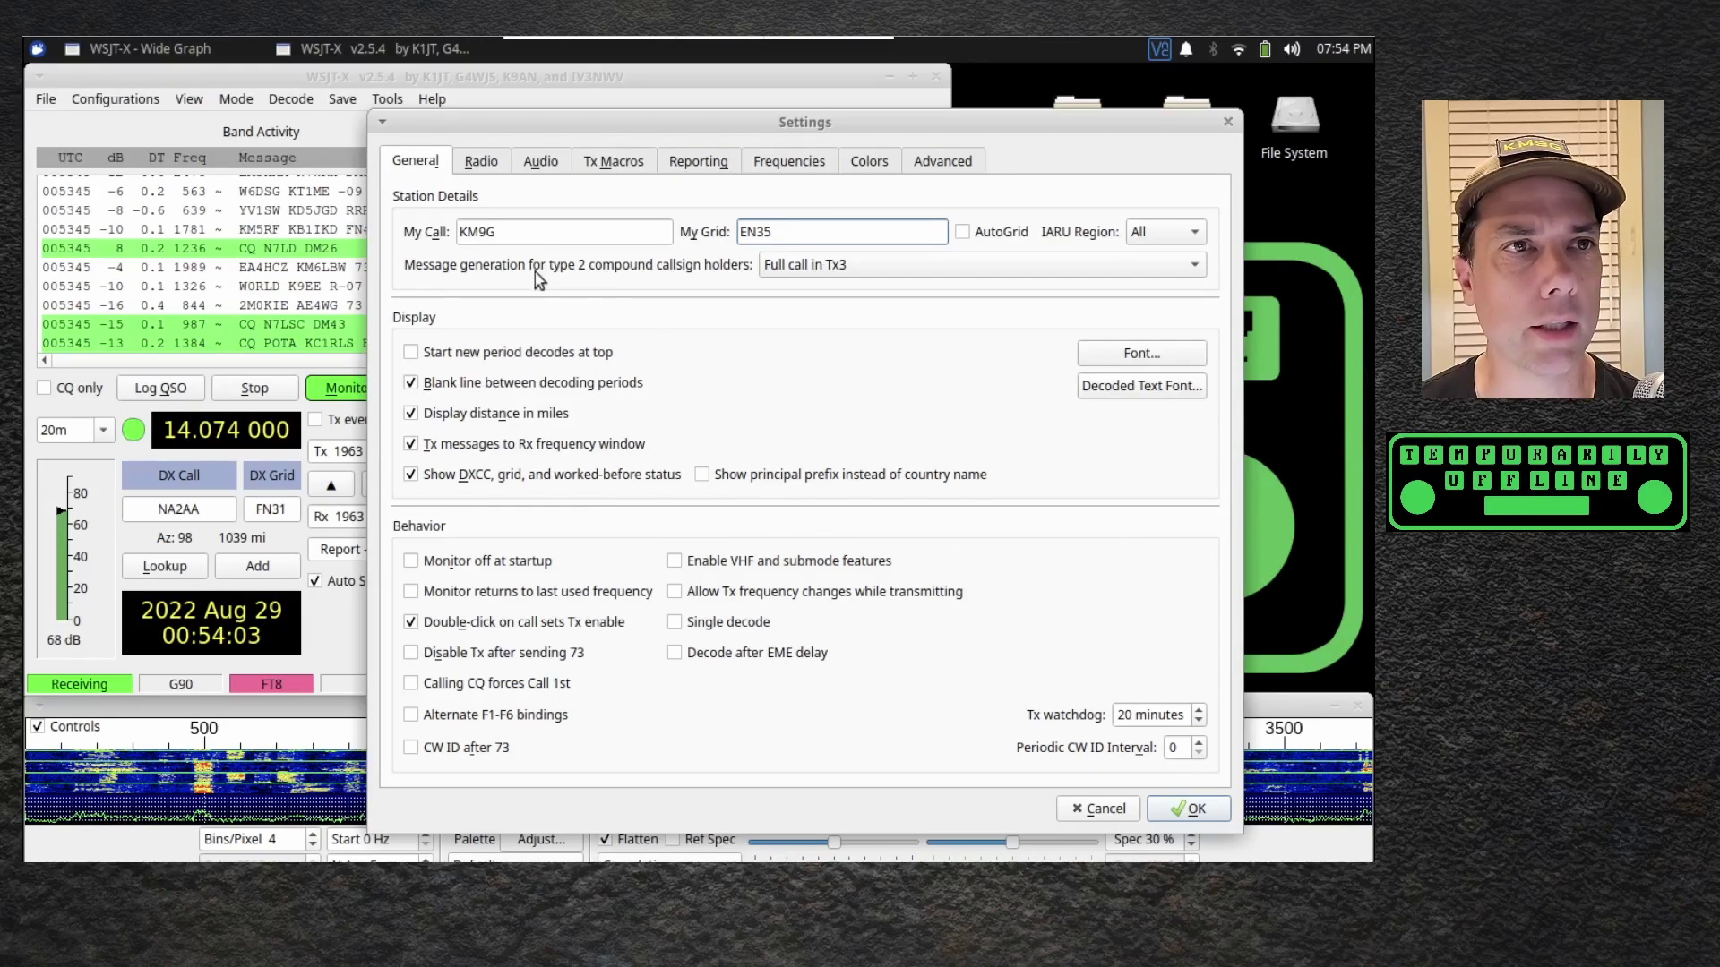
{"action": "left_click", "coordinate": [478, 170]}
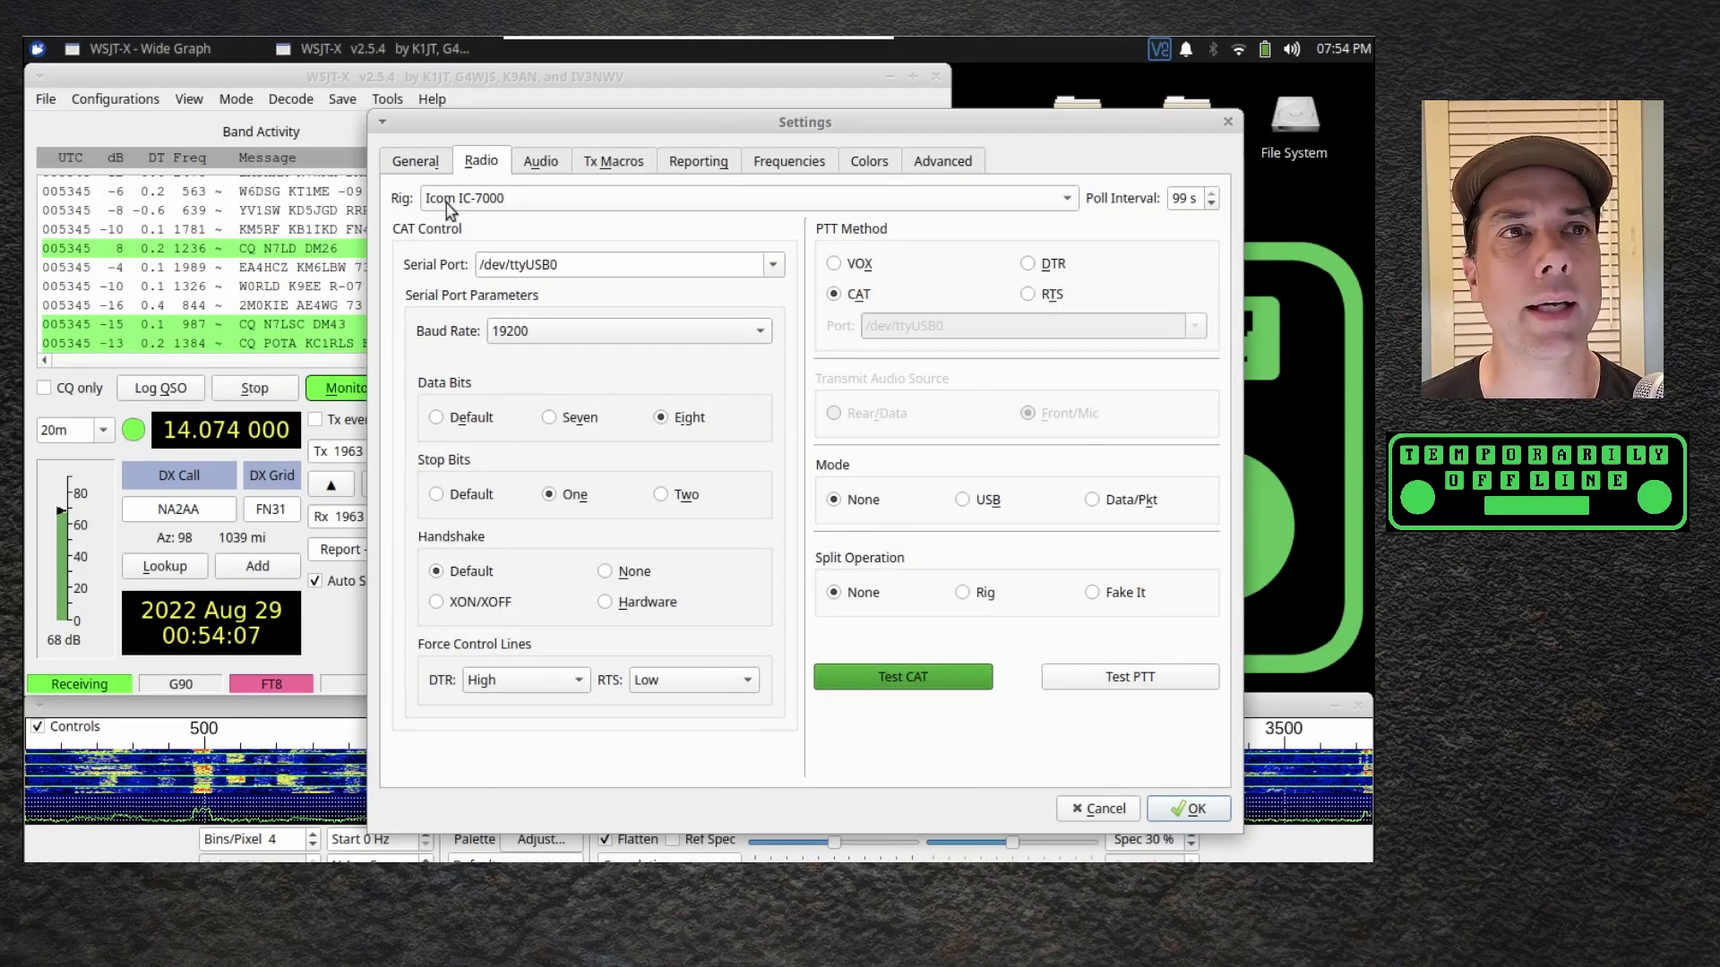
{"action": "left_click", "coordinate": [451, 204]}
{"action": "scroll", "coordinate": [633, 471], "scroll_direction": "down", "scroll_amount": 5}
{"action": "scroll", "coordinate": [633, 475], "scroll_direction": "down", "scroll_amount": 20}
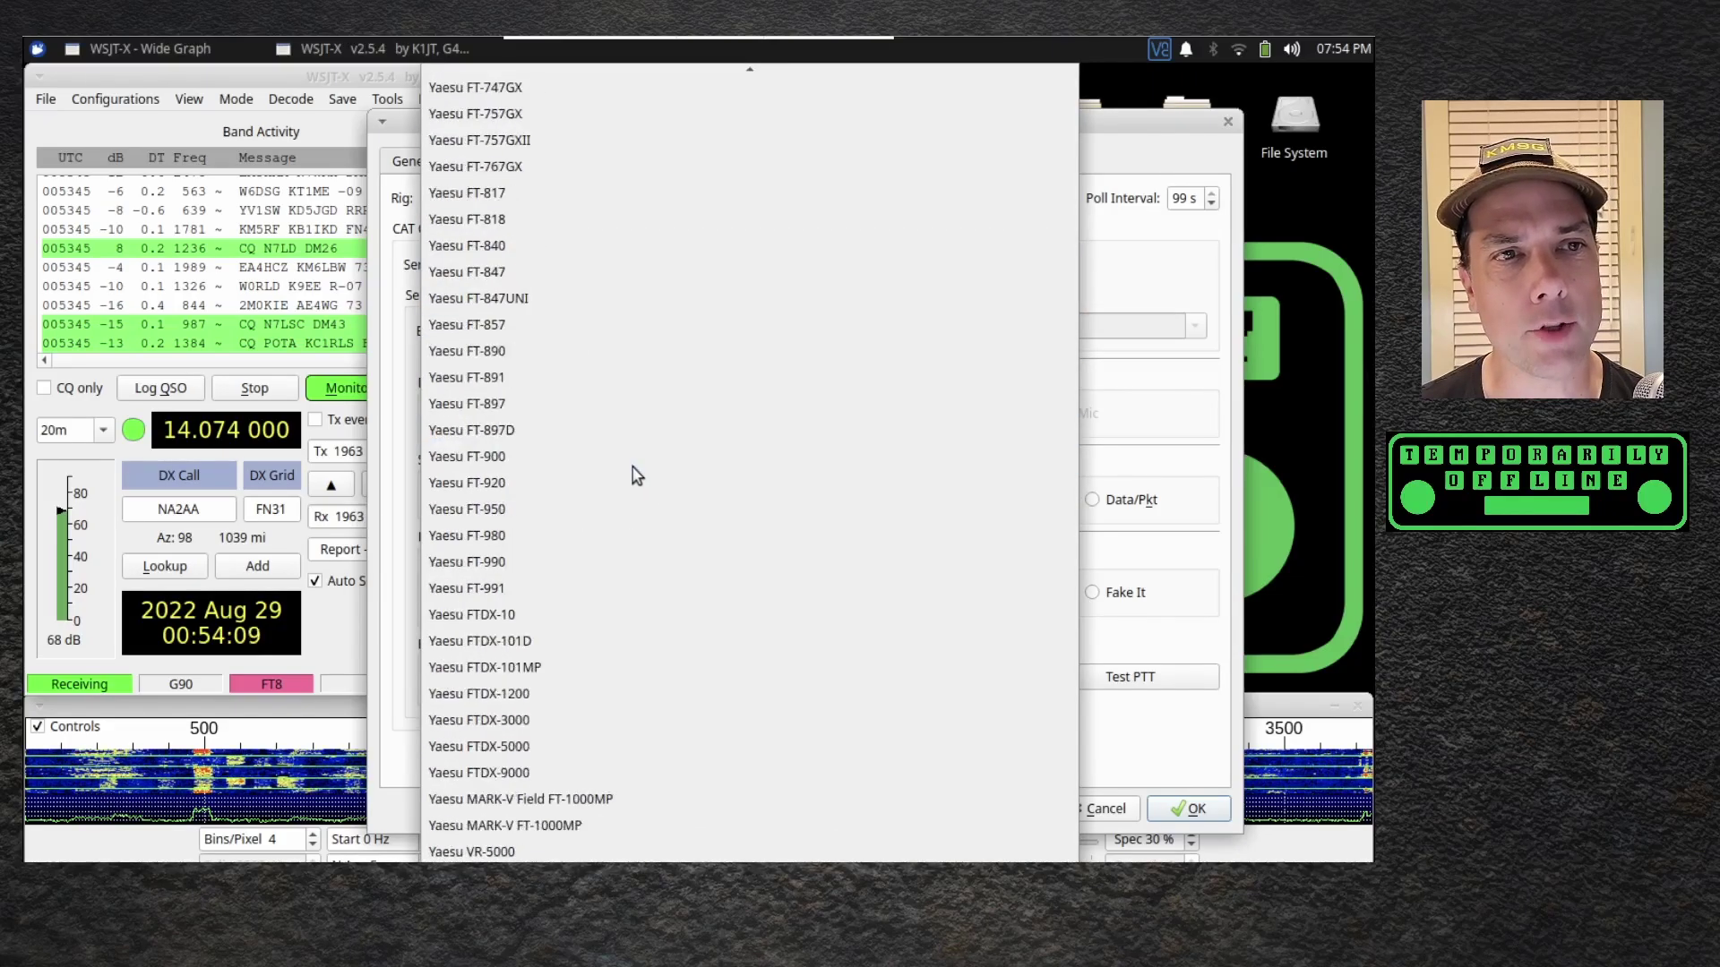
{"action": "scroll", "coordinate": [632, 474], "scroll_direction": "up", "scroll_amount": 6}
{"action": "scroll", "coordinate": [632, 475], "scroll_direction": "up", "scroll_amount": 3}
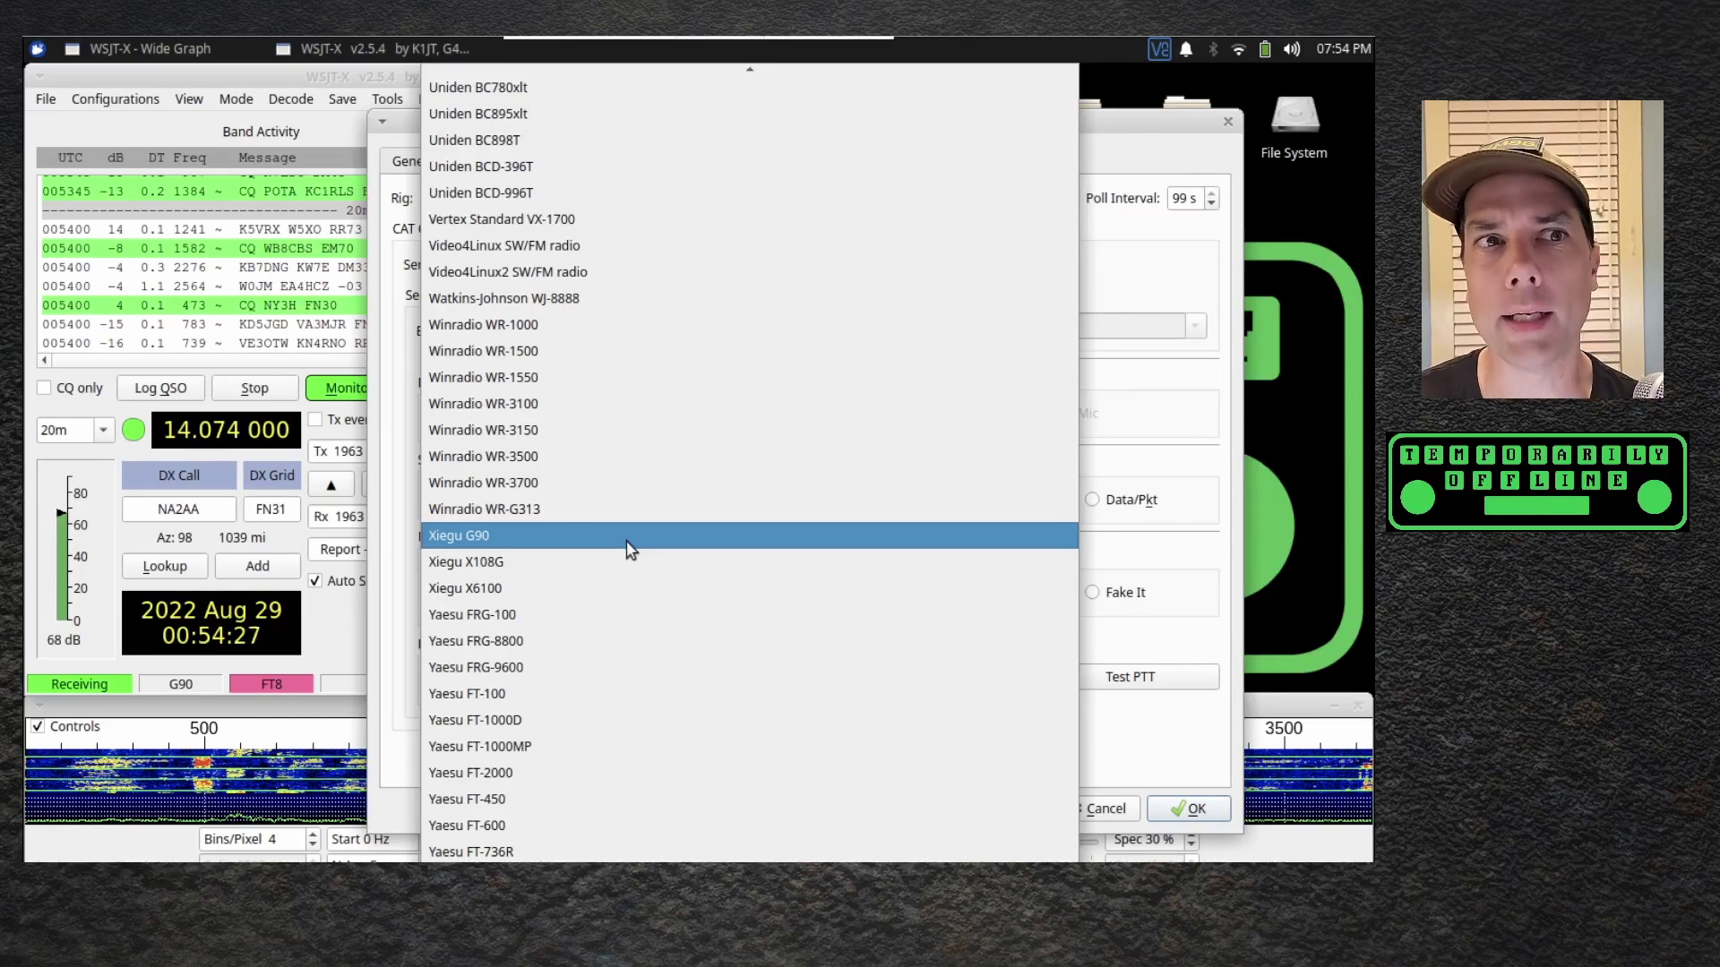
{"action": "scroll", "coordinate": [628, 547], "scroll_direction": "up", "scroll_amount": 10}
{"action": "scroll", "coordinate": [629, 537], "scroll_direction": "up", "scroll_amount": 20}
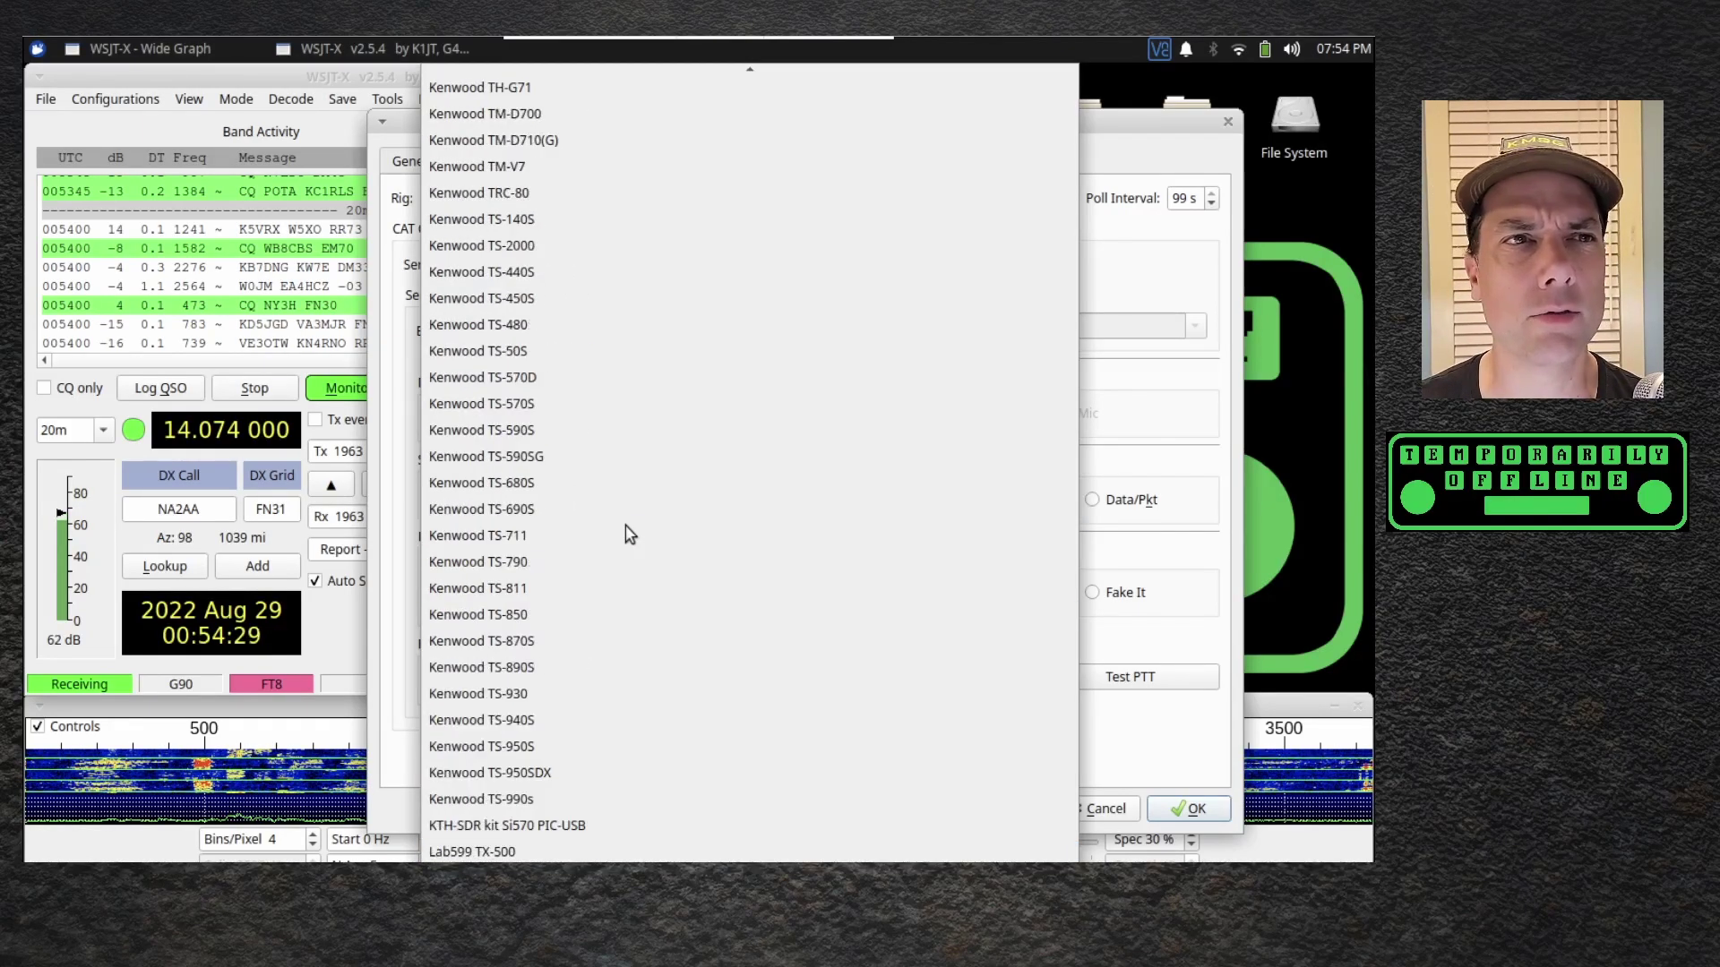
{"action": "scroll", "coordinate": [629, 534], "scroll_direction": "up", "scroll_amount": 12}
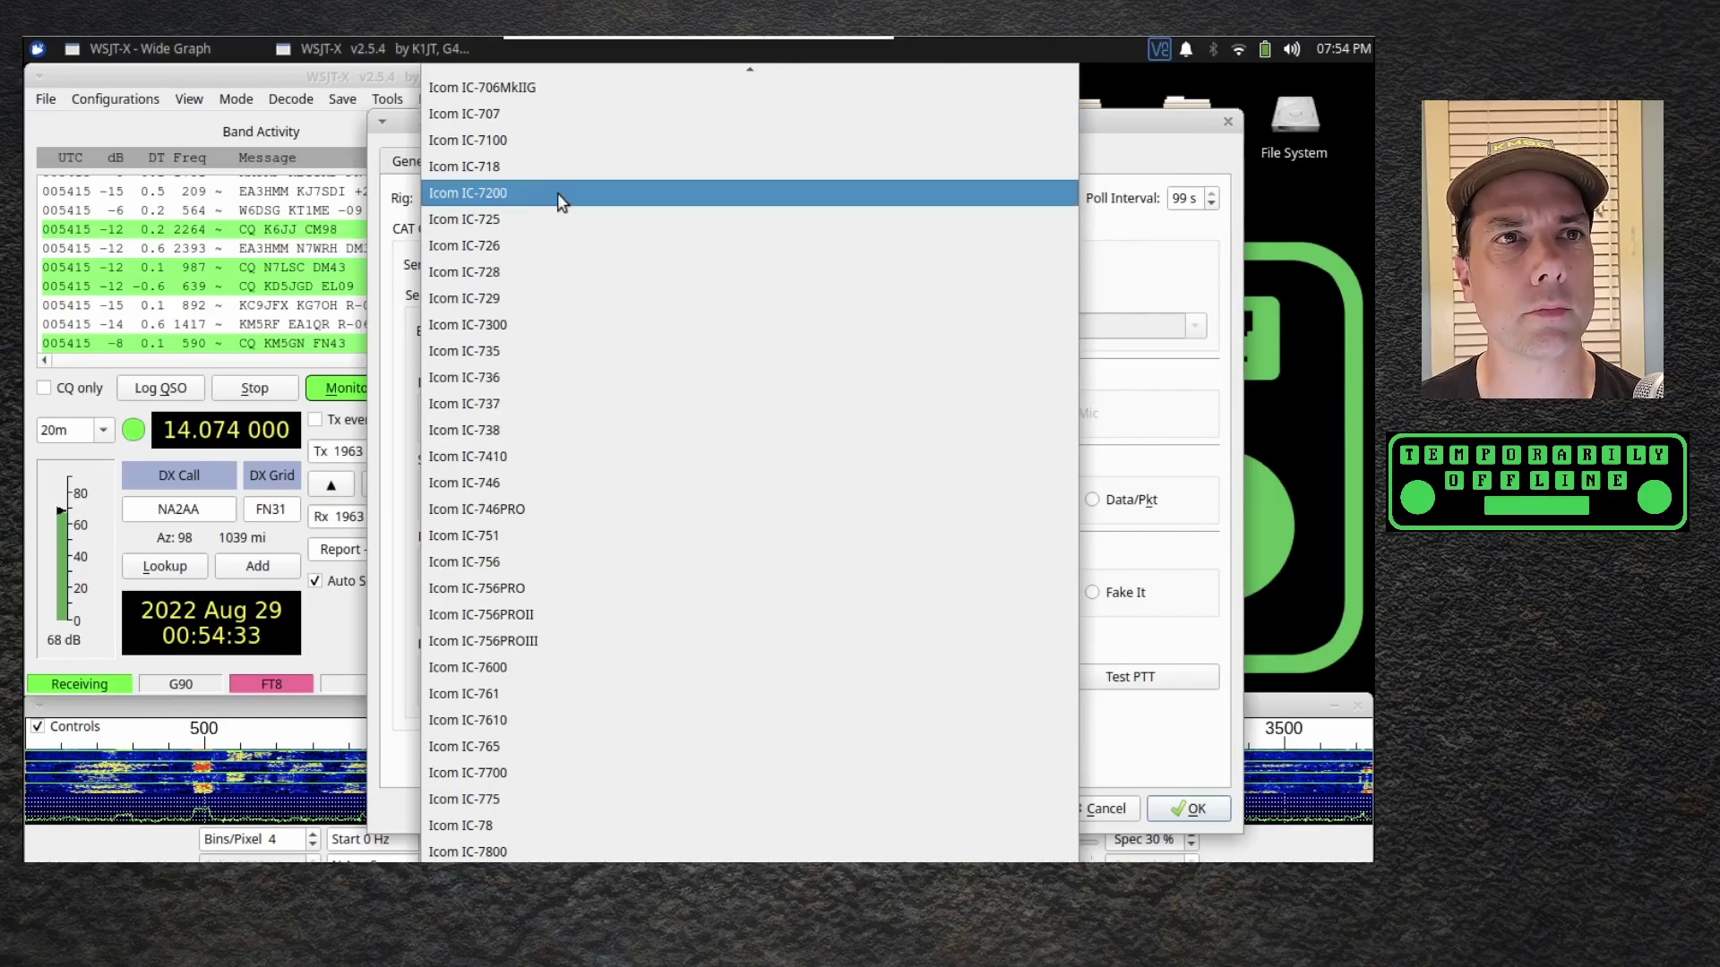
{"action": "scroll", "coordinate": [559, 195], "scroll_direction": "up", "scroll_amount": 1}
{"action": "scroll", "coordinate": [528, 134], "scroll_direction": "up", "scroll_amount": 1}
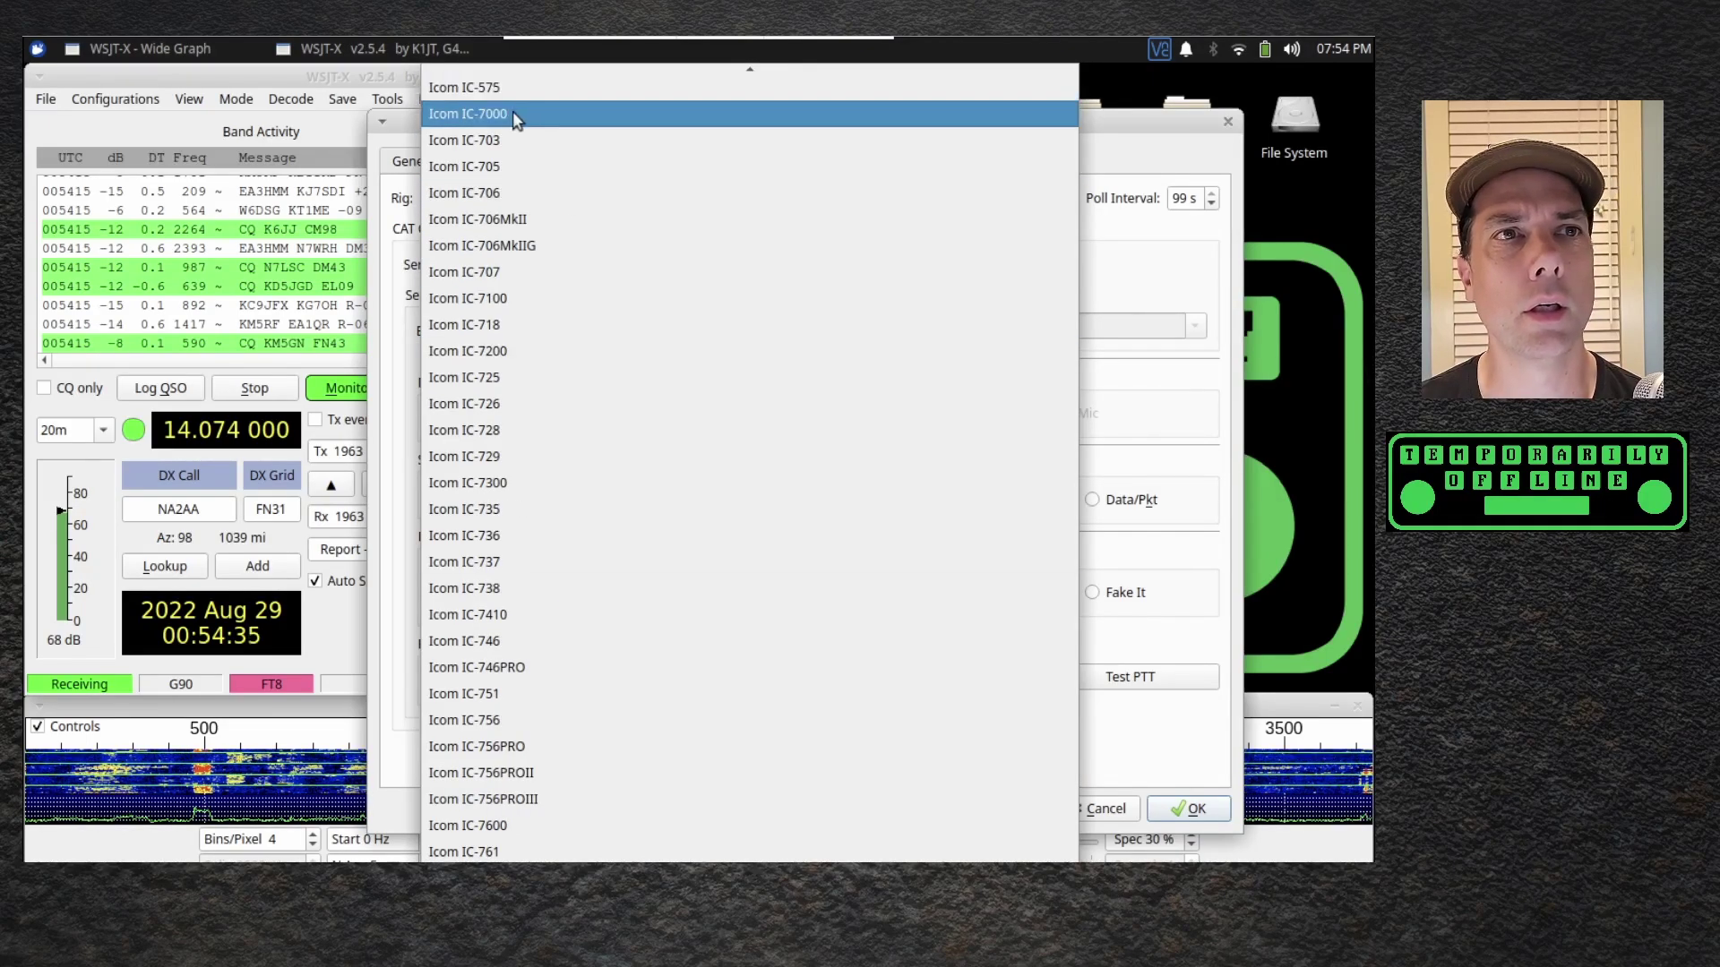
{"action": "left_click", "coordinate": [1146, 237]}
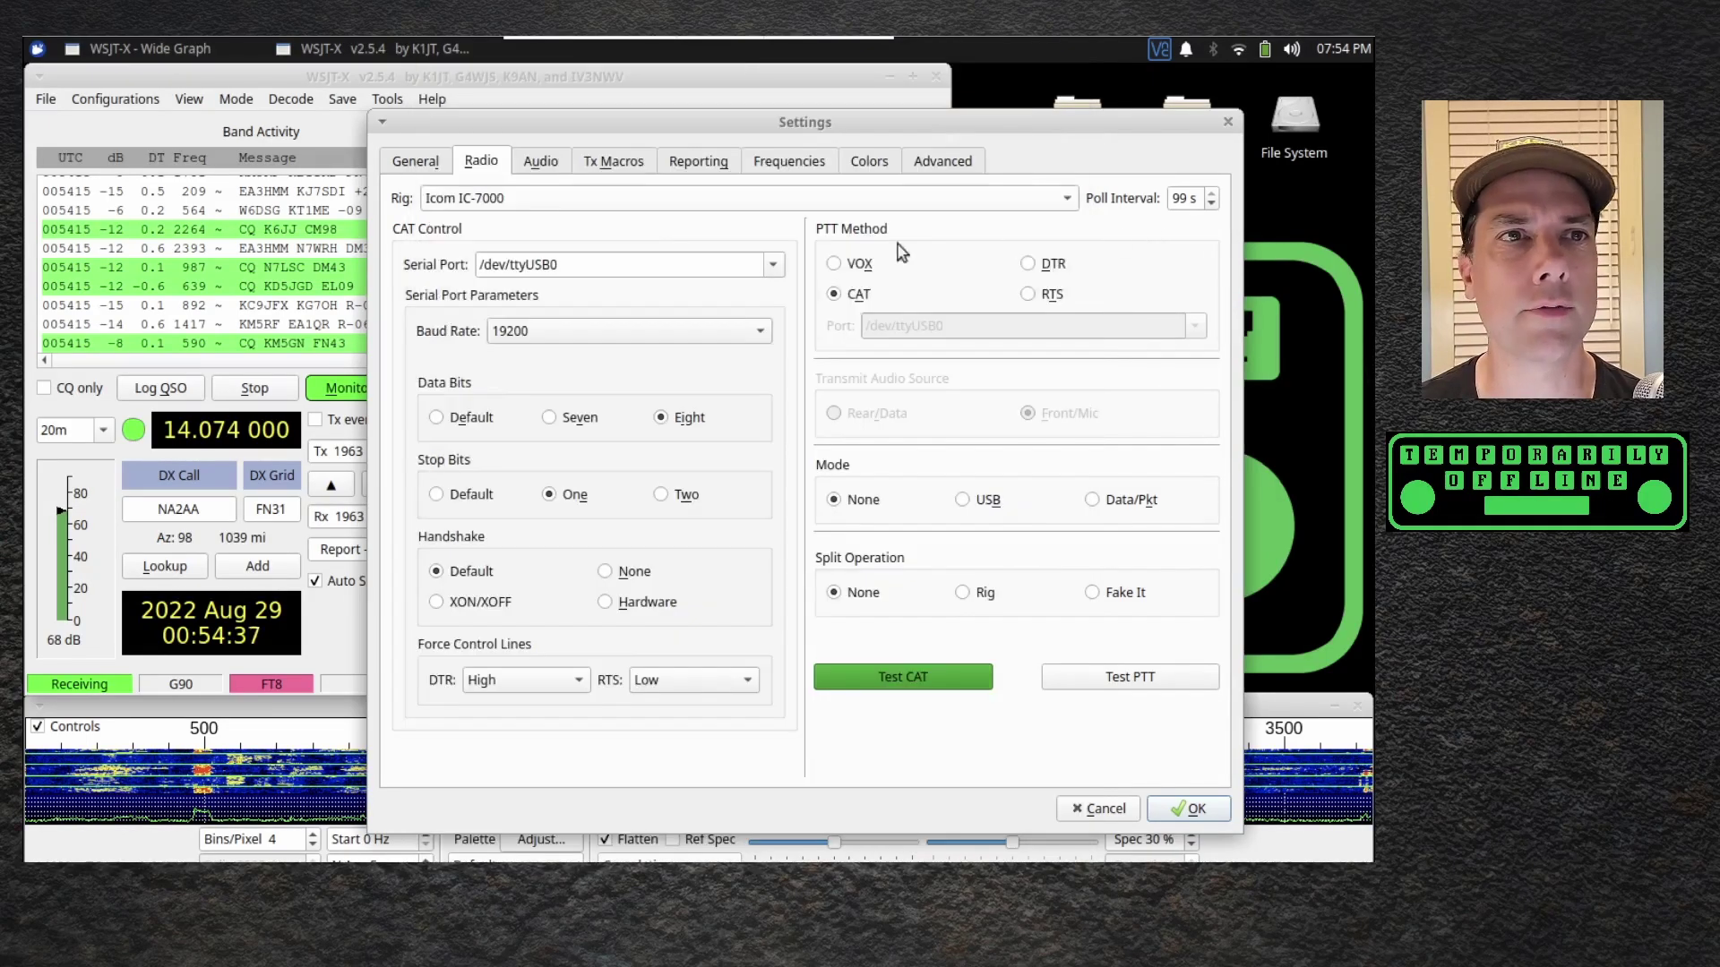
Check the serial port choices for CAT control and cancel the settings.
{"action": "left_click", "coordinate": [776, 269]}
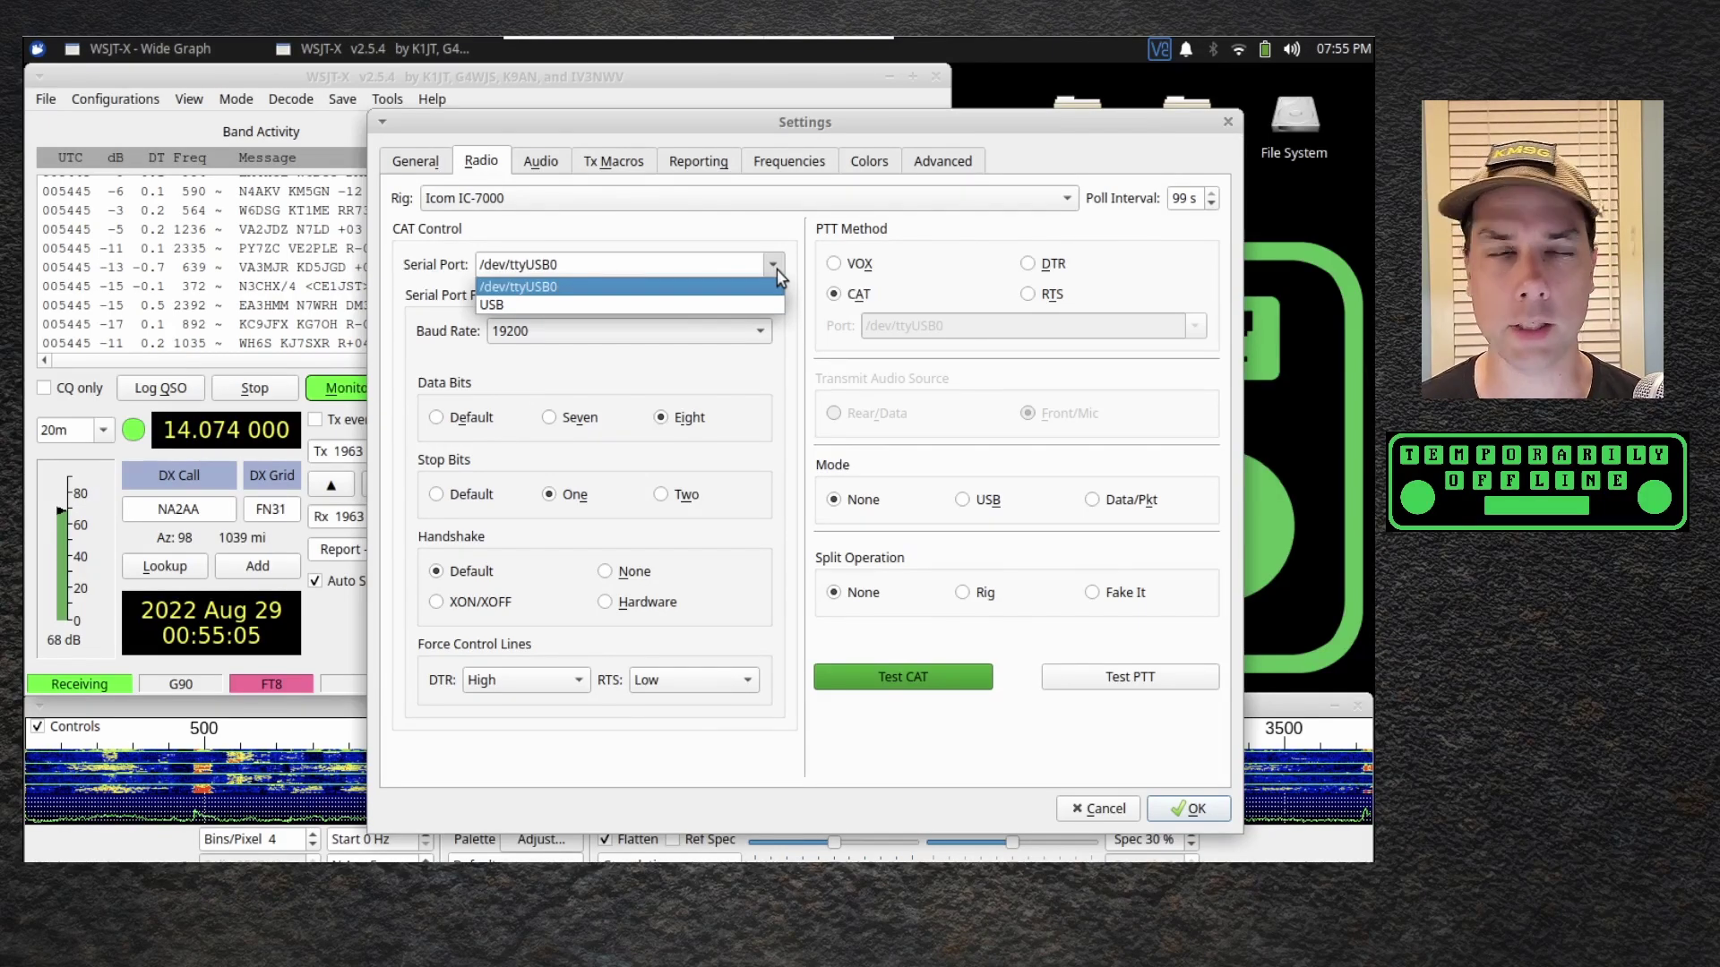
{"action": "left_click", "coordinate": [1096, 810]}
{"action": "left_click", "coordinate": [1102, 810]}
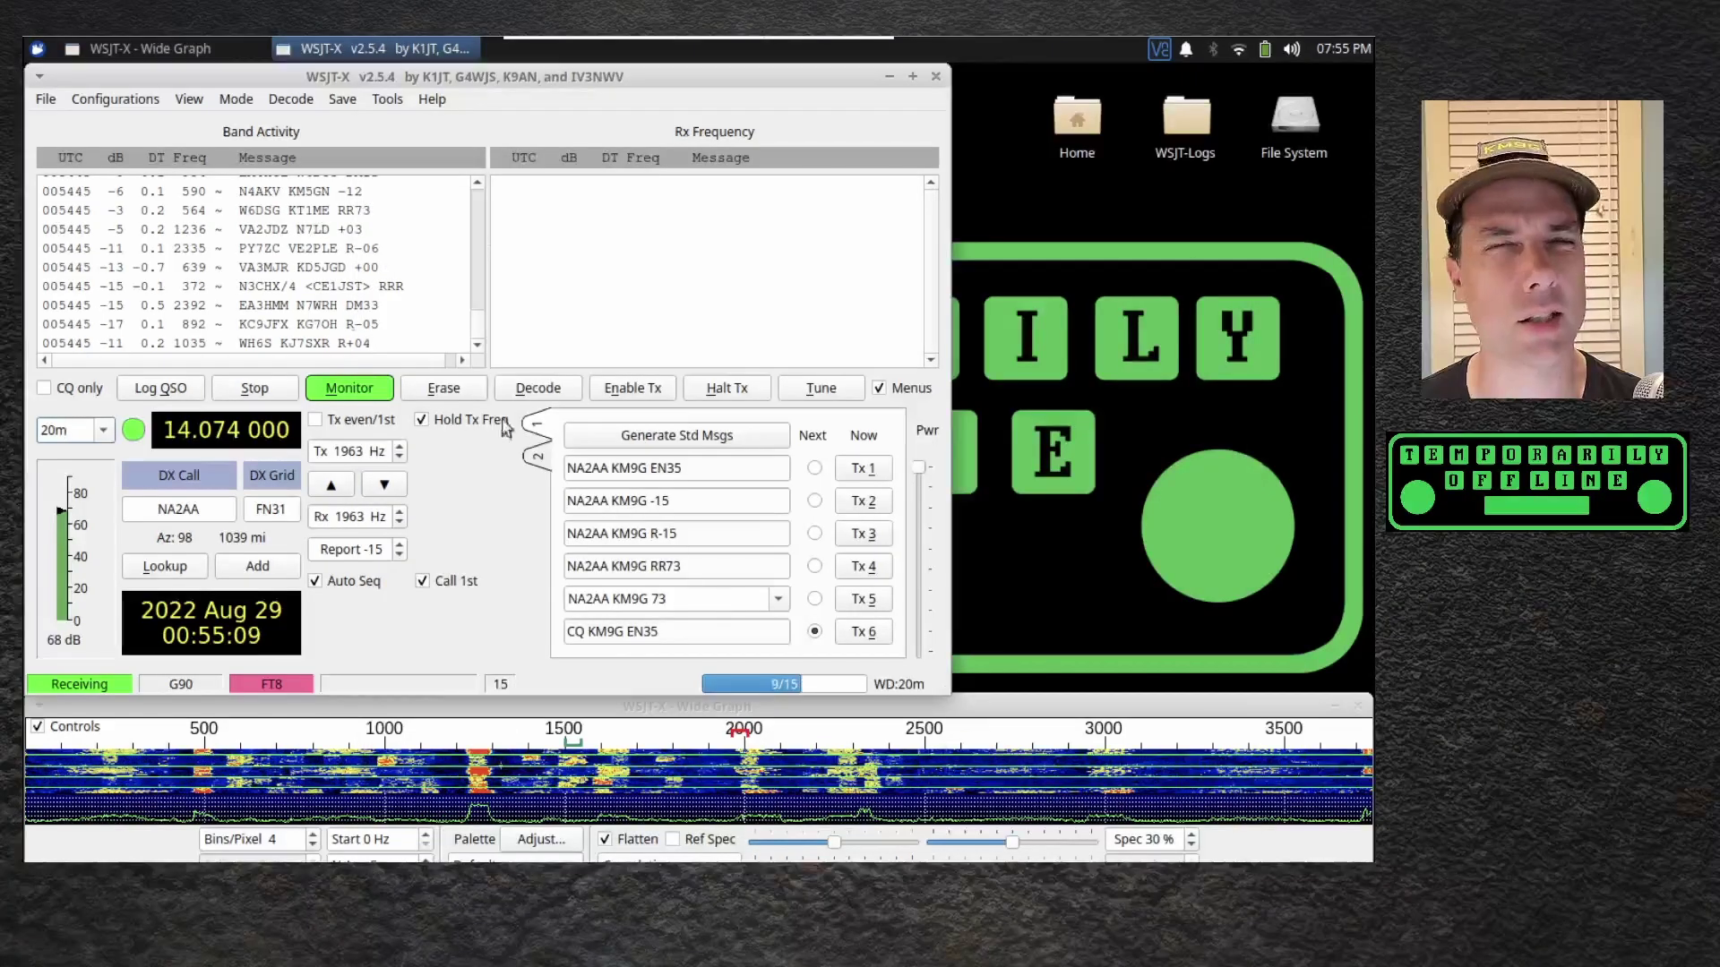
Exit WSJT-X and open a terminal.
{"action": "left_click", "coordinate": [45, 99]}
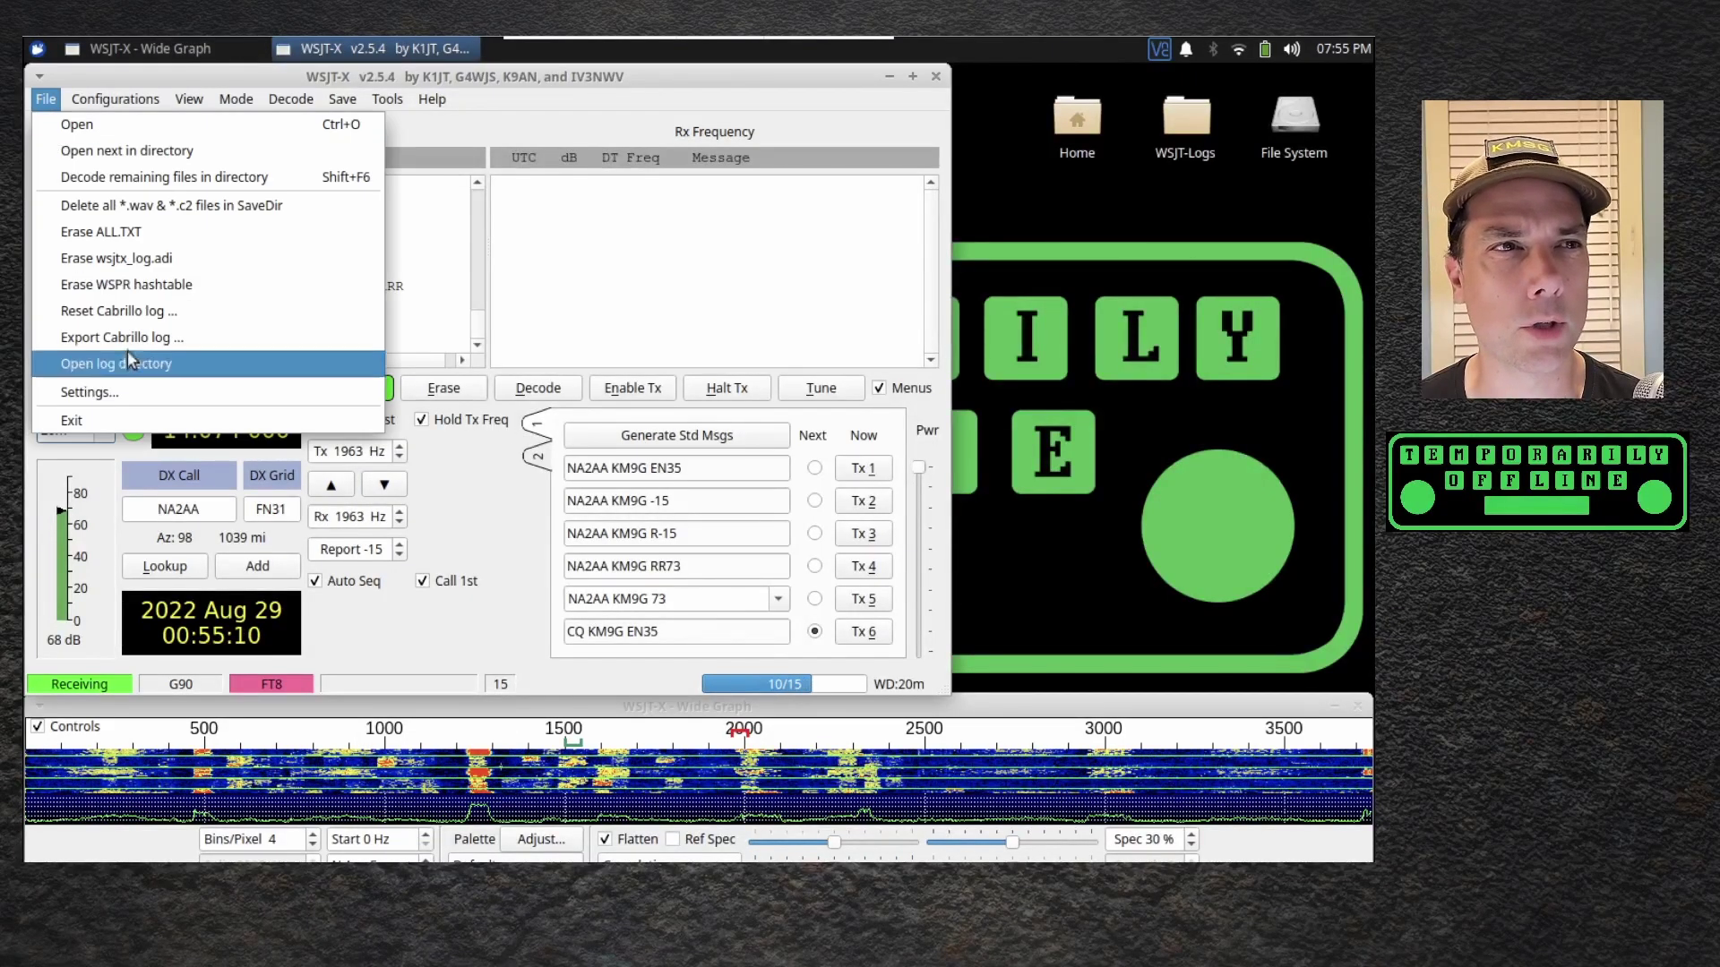
{"action": "left_click", "coordinate": [120, 423]}
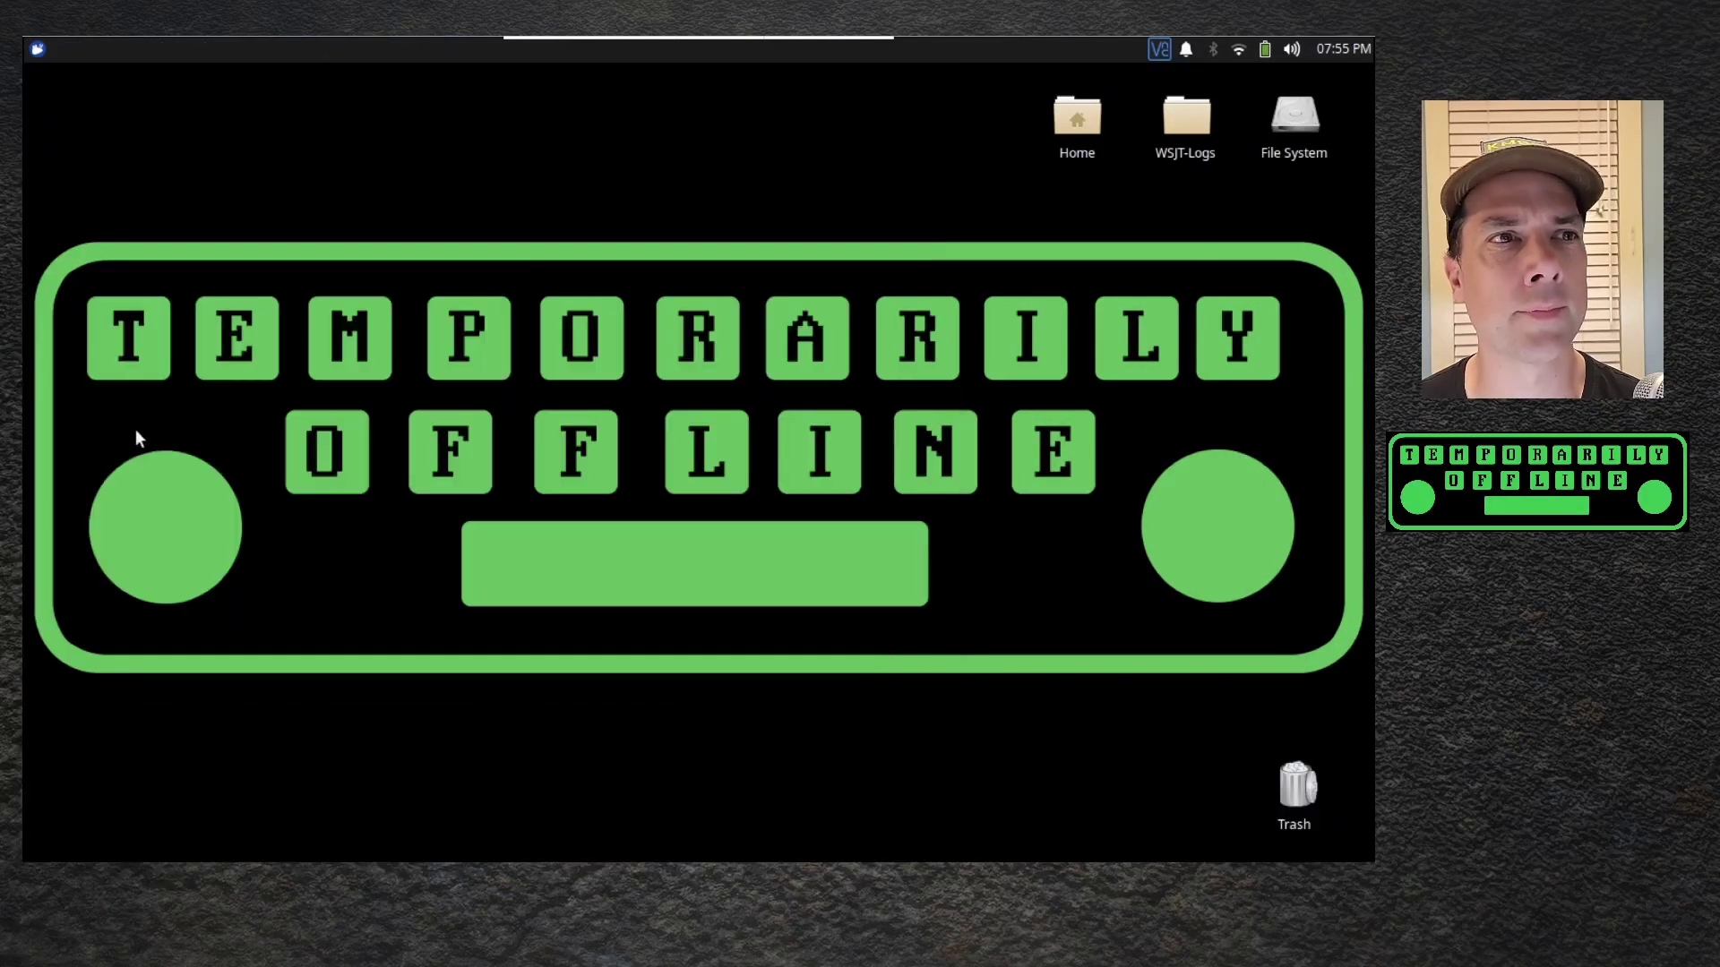
{"action": "left_click", "coordinate": [37, 49]}
{"action": "left_click", "coordinate": [226, 362]}
List the serial devices with ls /dev/tty* and examine the USB serial entry.
{"action": "type", "text": "ls "}
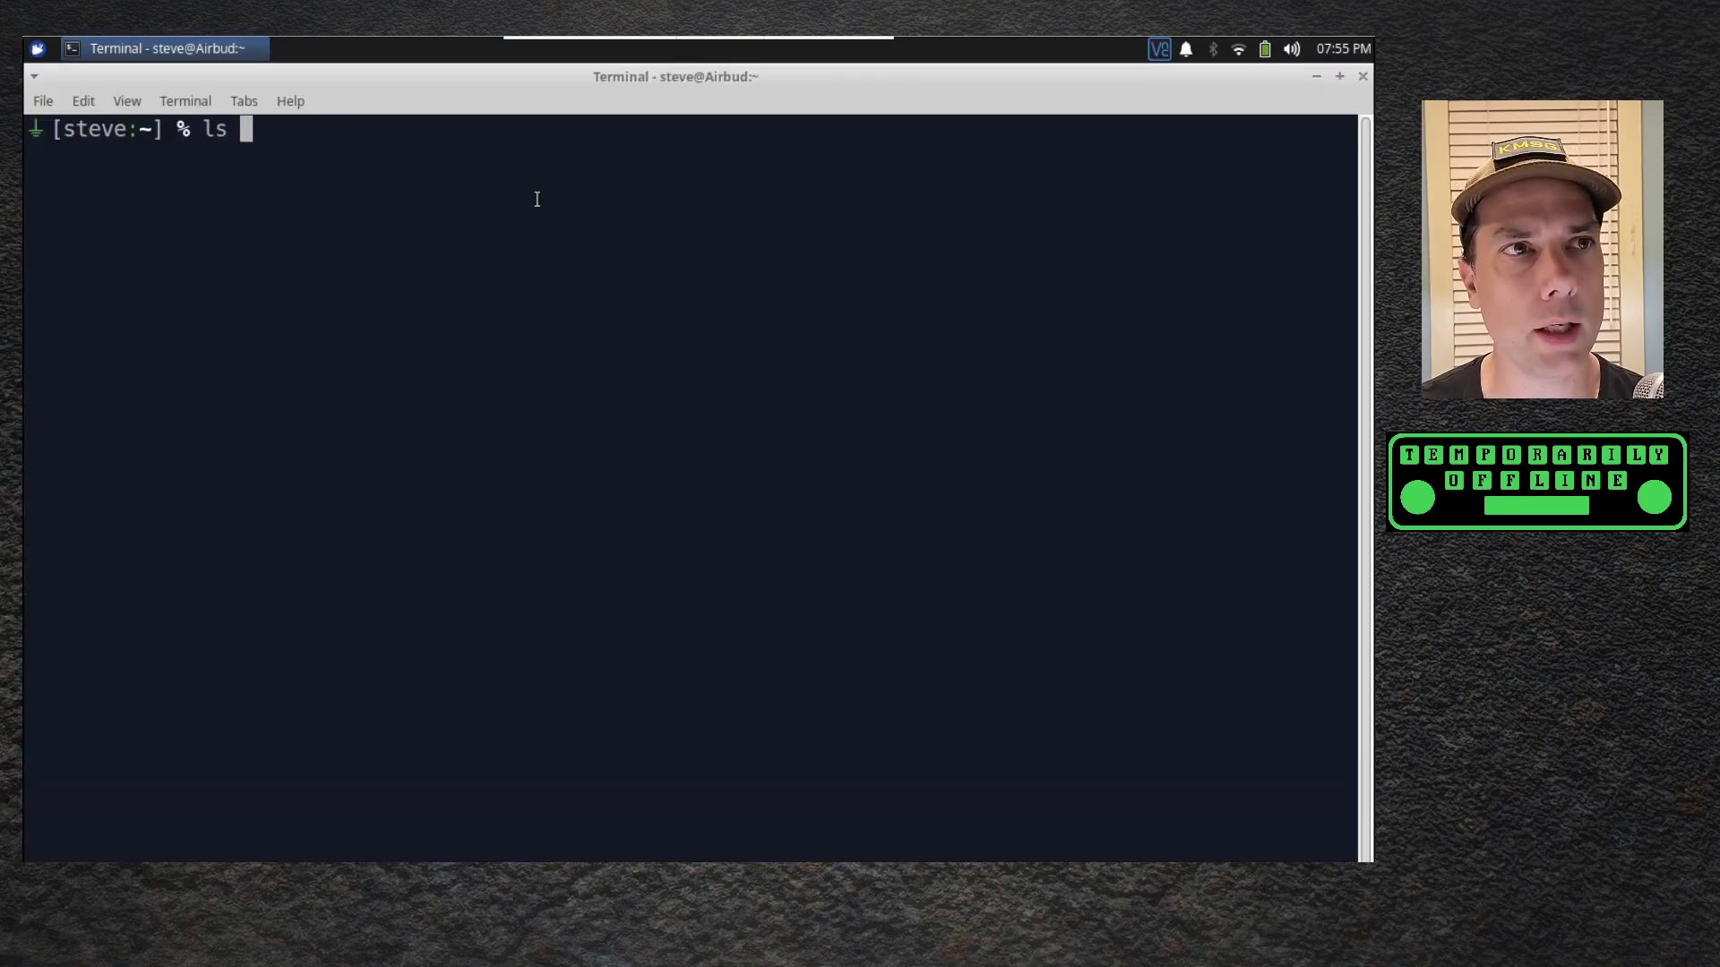
{"action": "type", "text": "/dev/tty*"}
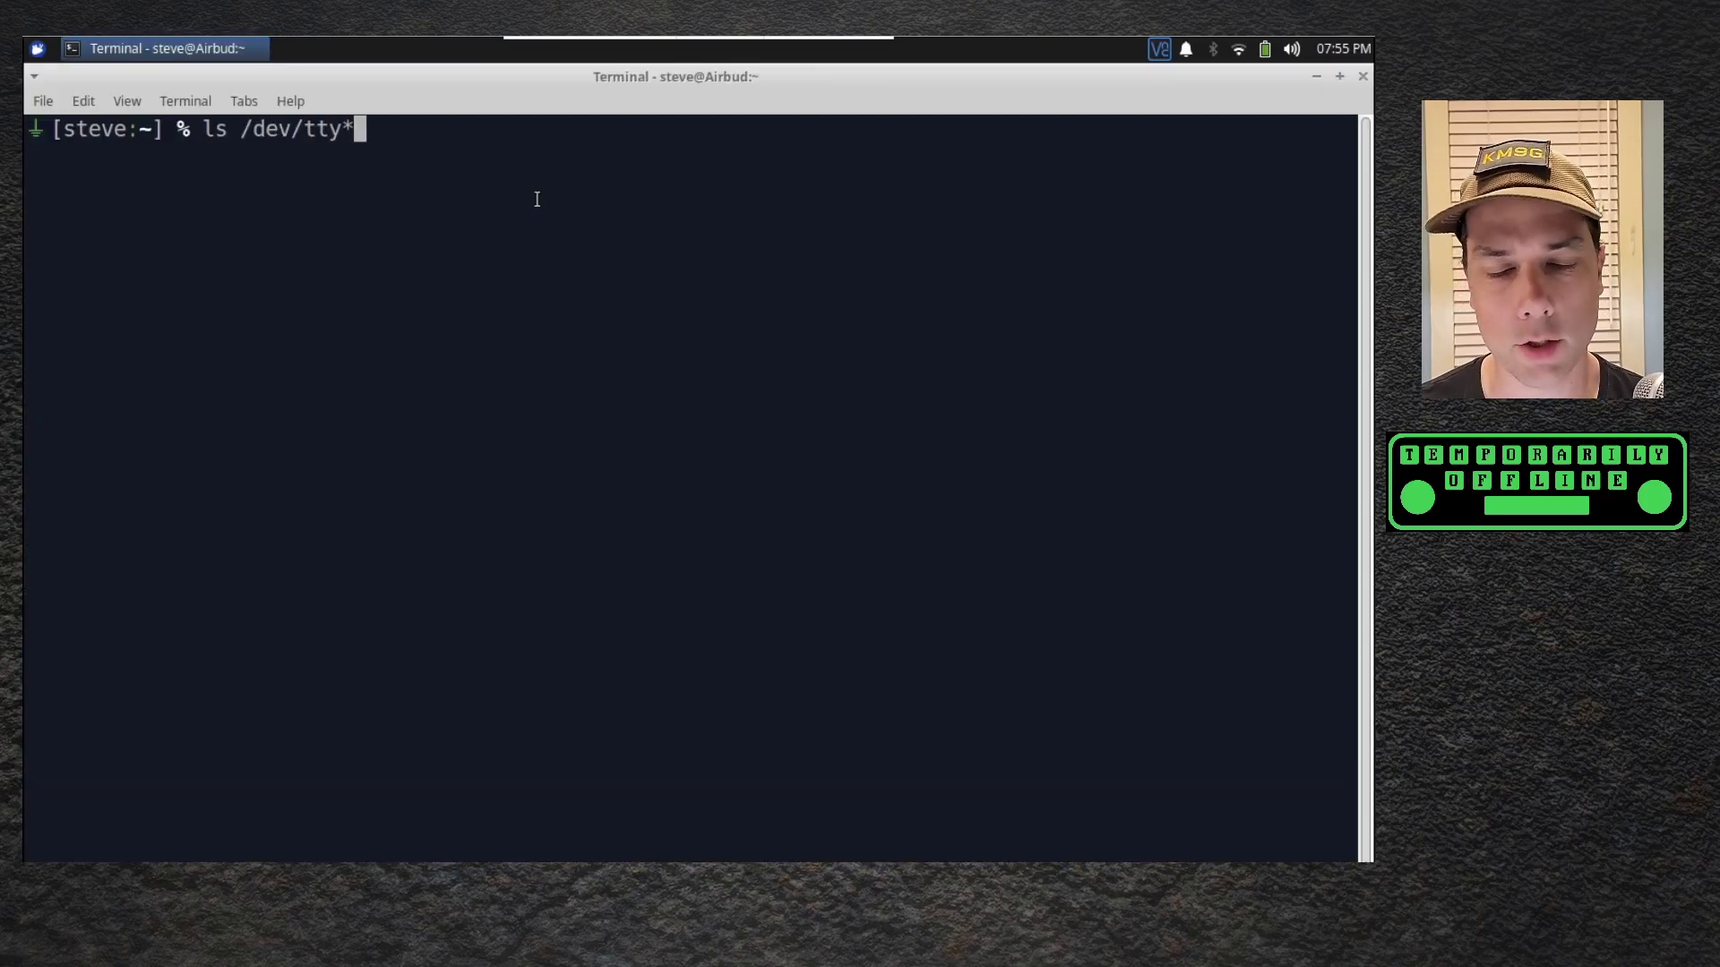
{"action": "key", "text": "Return"}
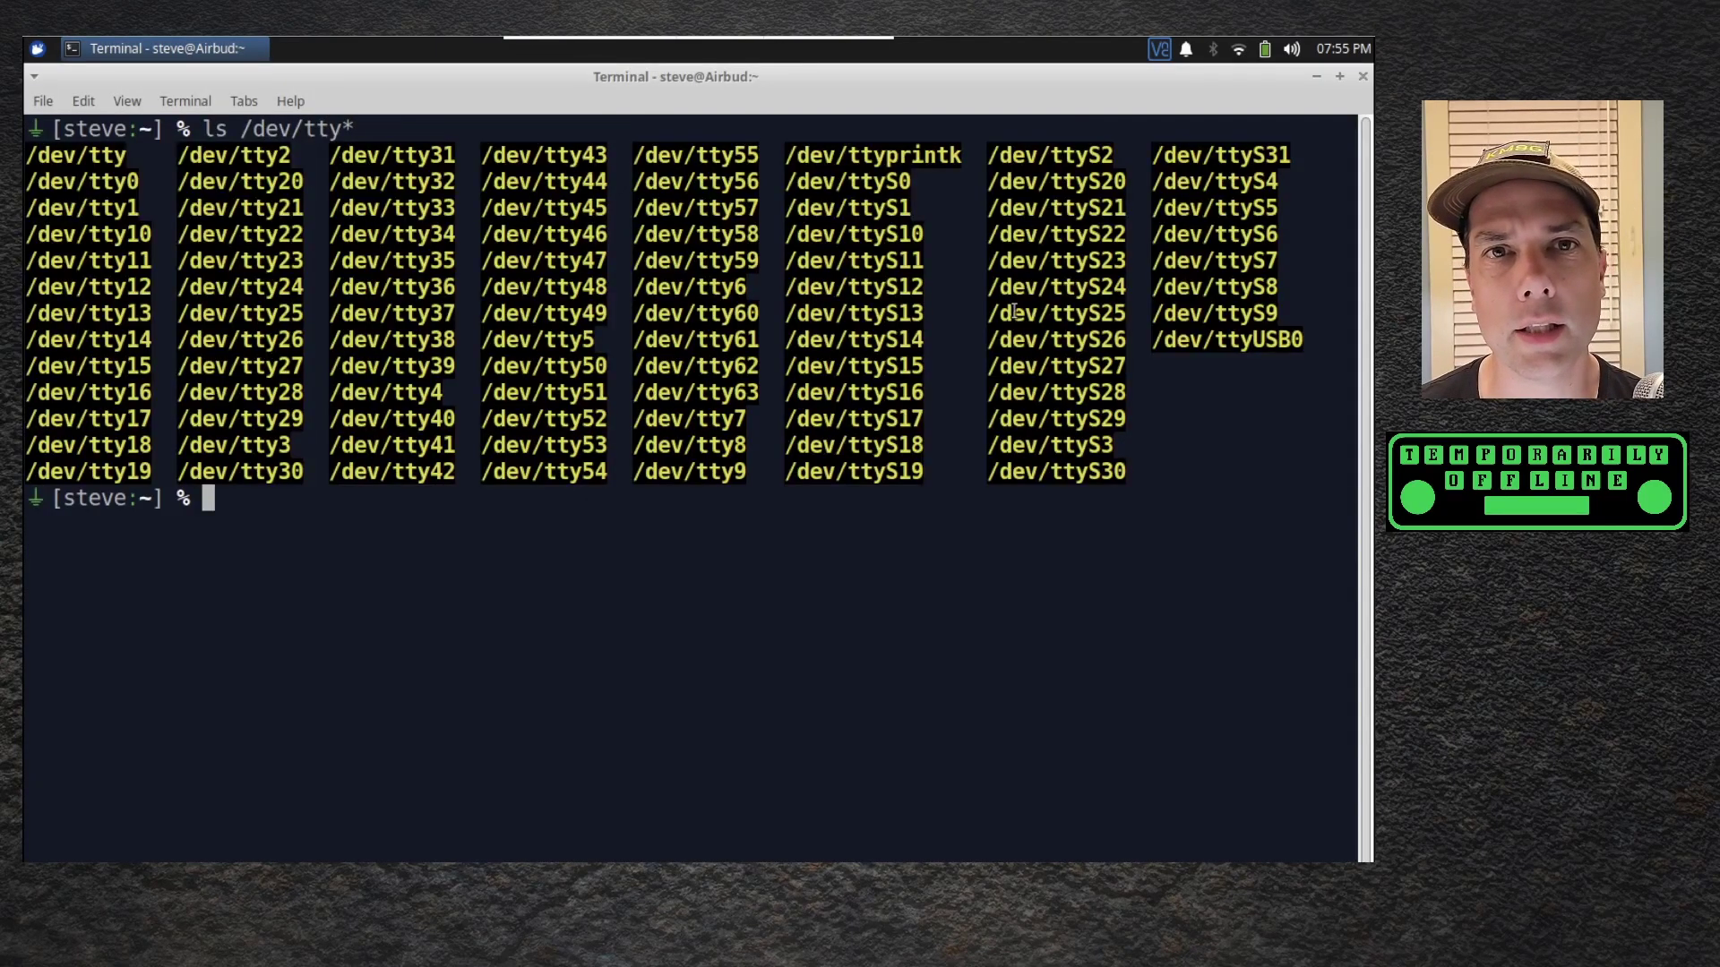
{"action": "left_click_drag", "start_coordinate": [1307, 337], "coordinate": [1151, 339]}
{"action": "left_click", "coordinate": [1247, 447]}
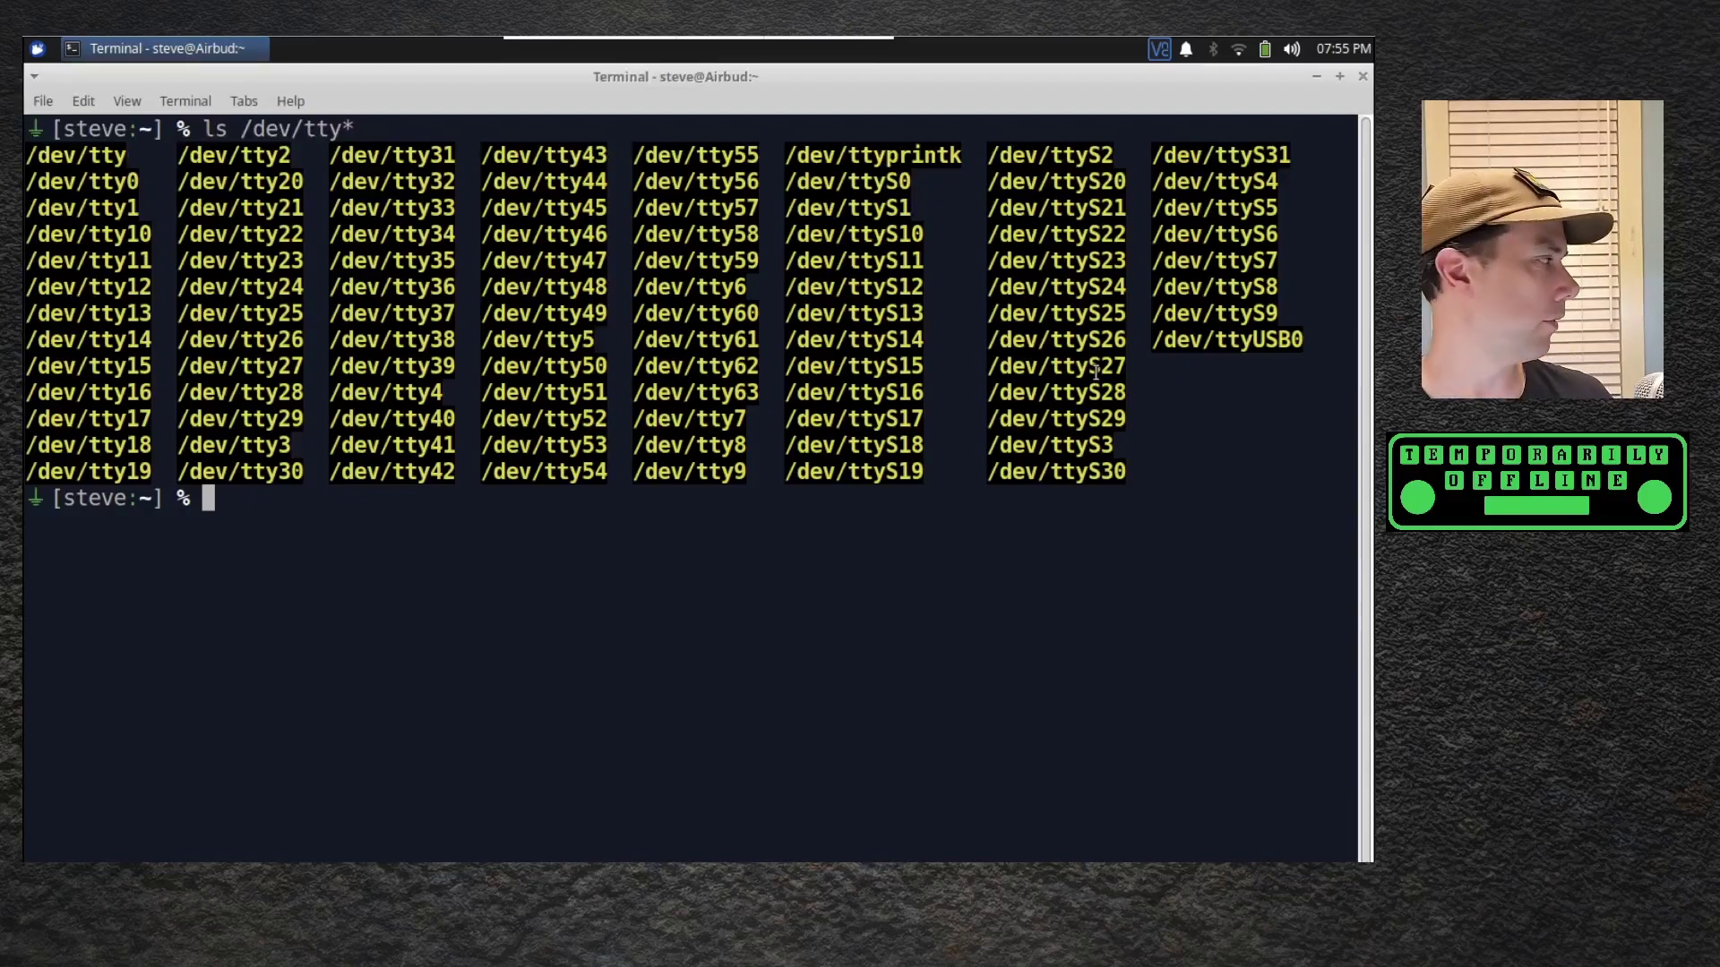
Run the /dev/tty* listing again to compare it with the first one.
{"action": "key", "text": "Up"}
{"action": "key", "text": "Return"}
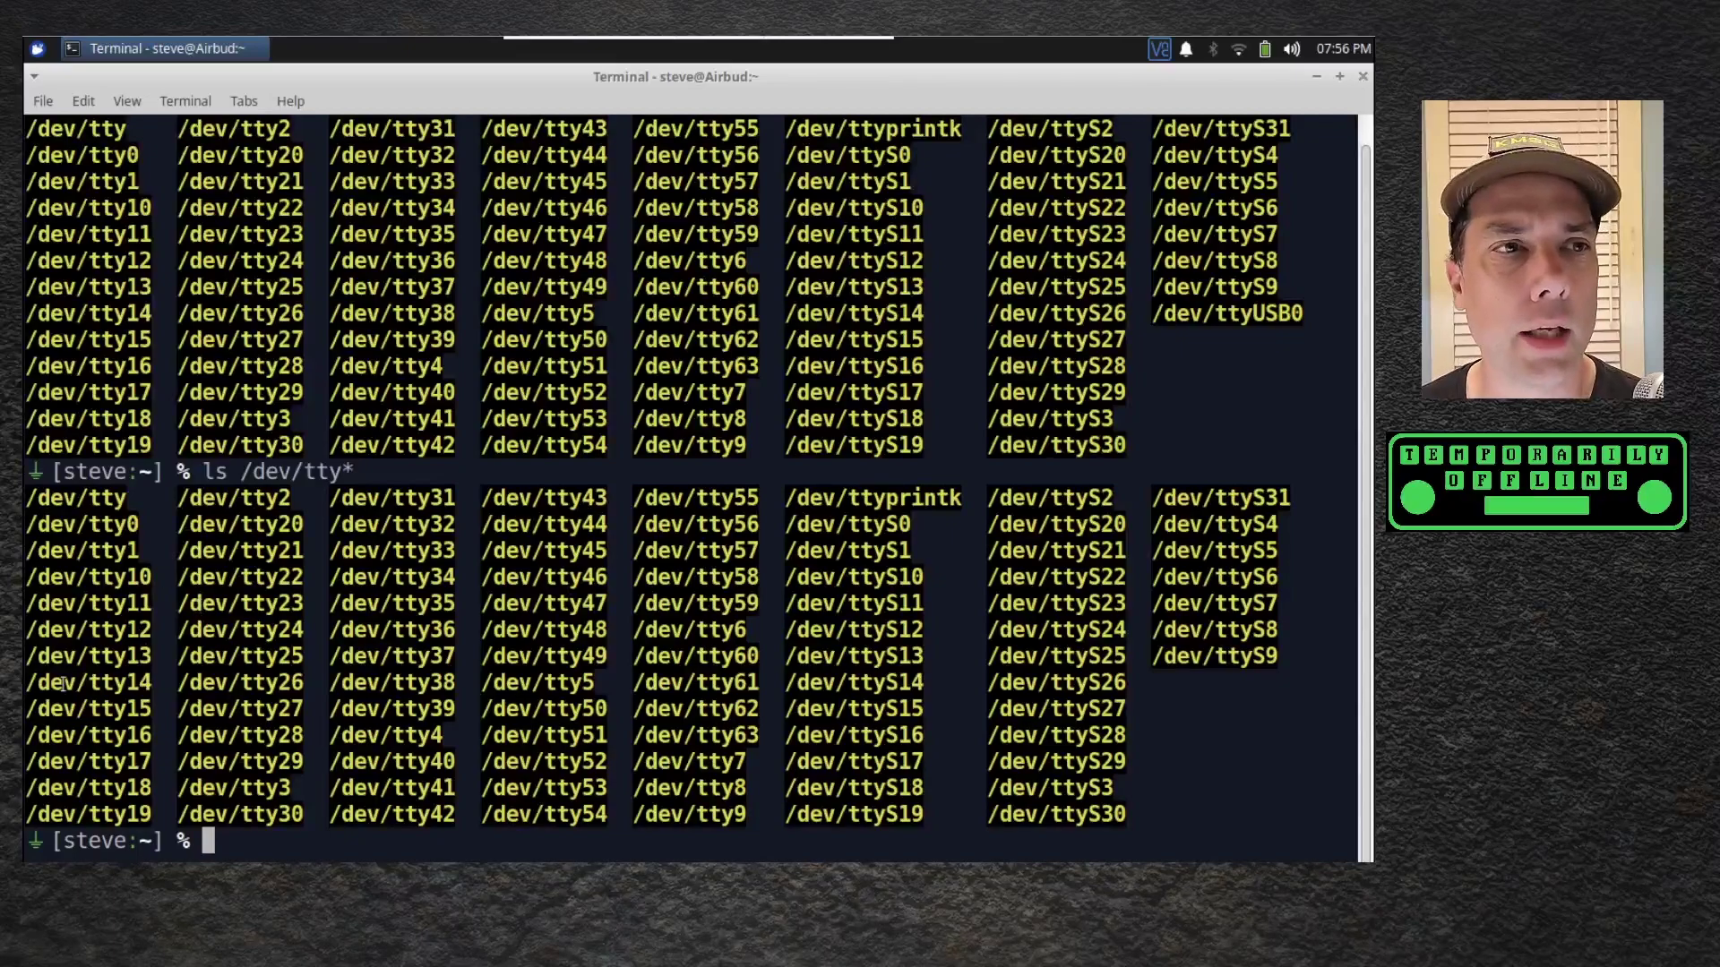
{"action": "left_click_drag", "start_coordinate": [227, 630], "coordinate": [221, 602]}
Run dmesg and examine the latest kernel messages about the reconnected FTDI USB serial converter and its port.
{"action": "type", "text": "dme"}
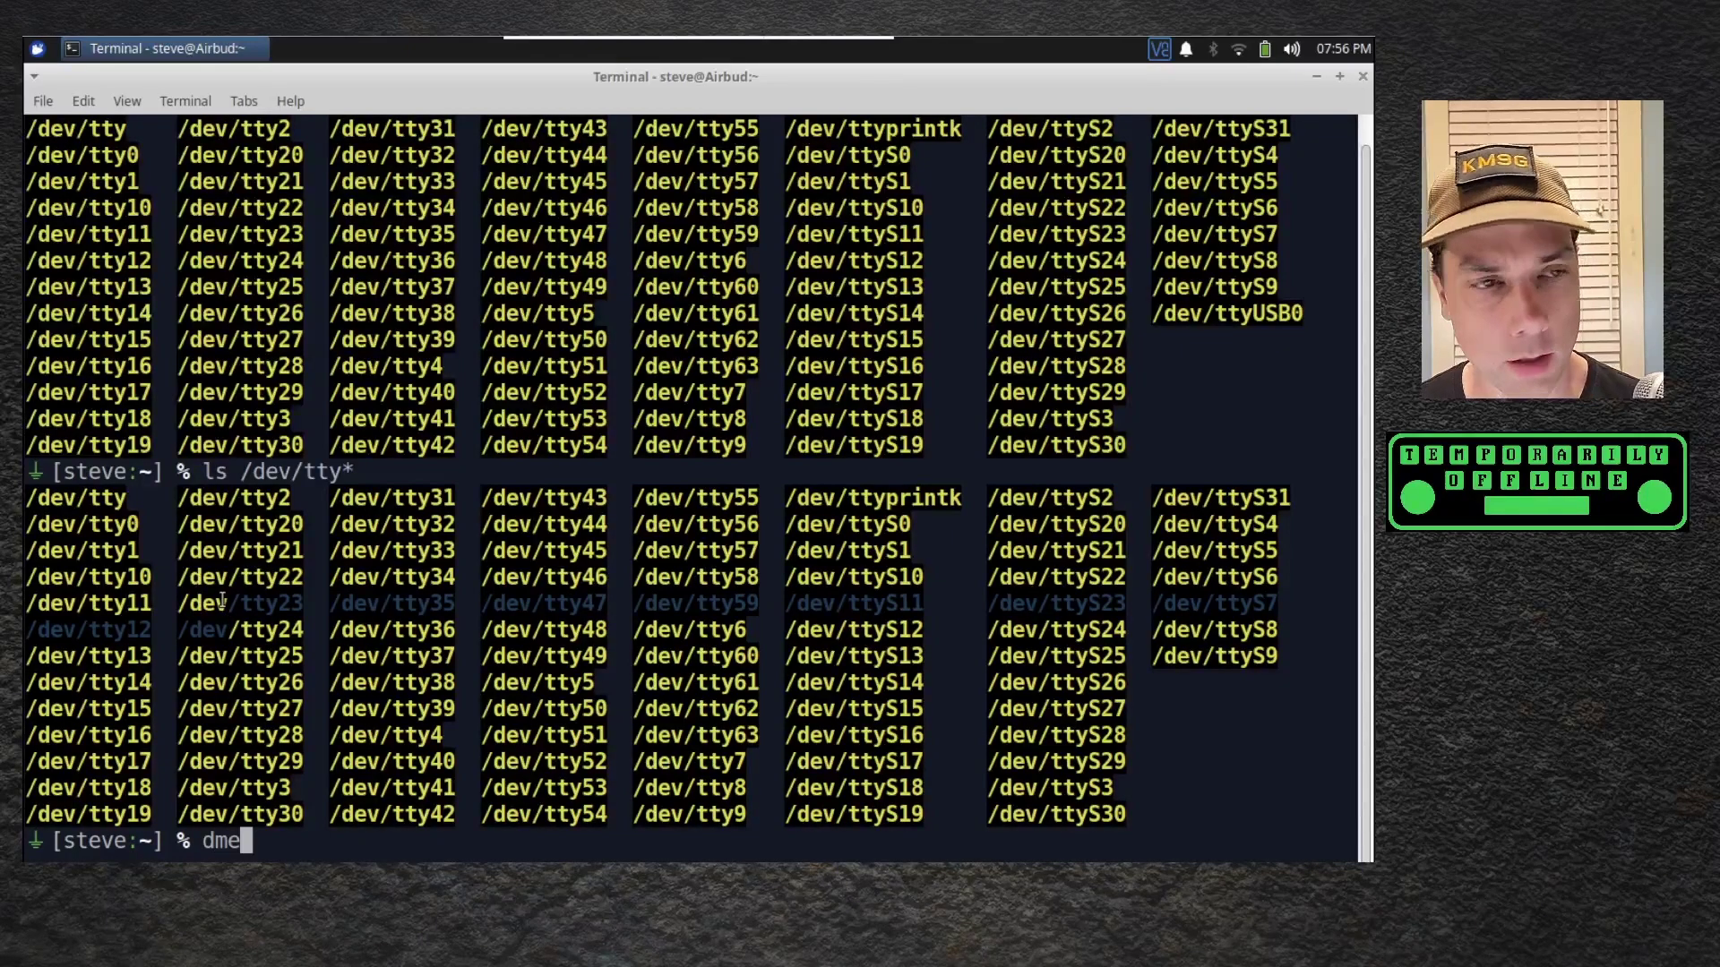
{"action": "type", "text": "sg"}
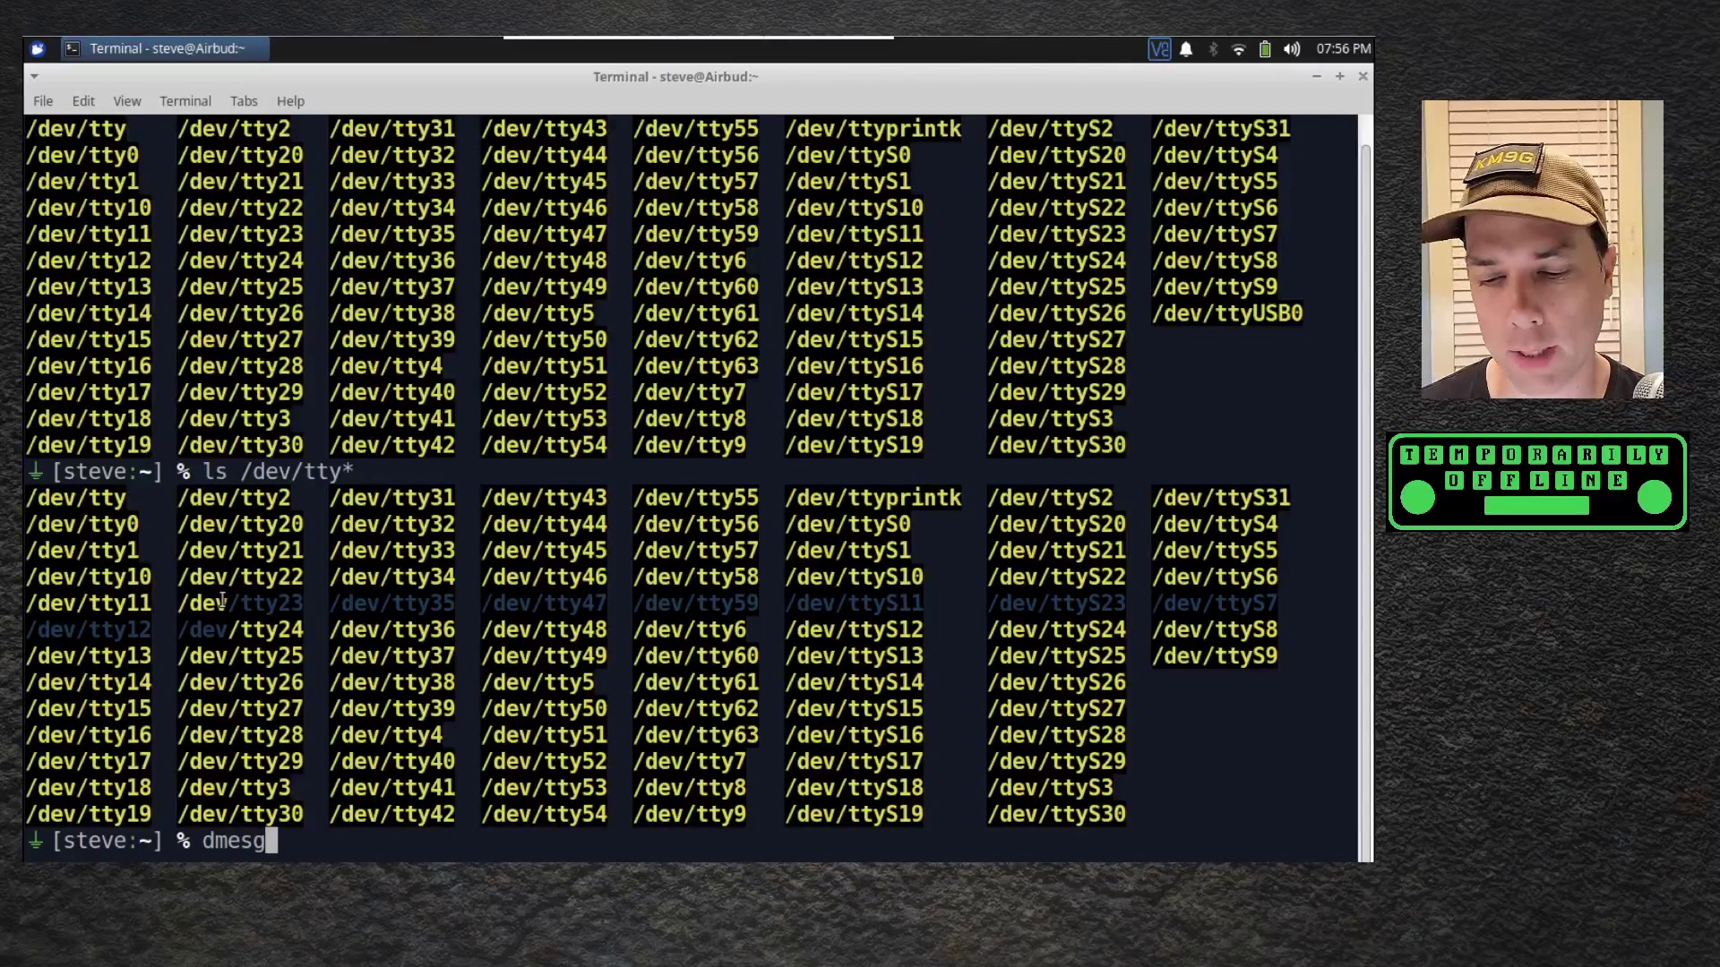
{"action": "key", "text": "Return"}
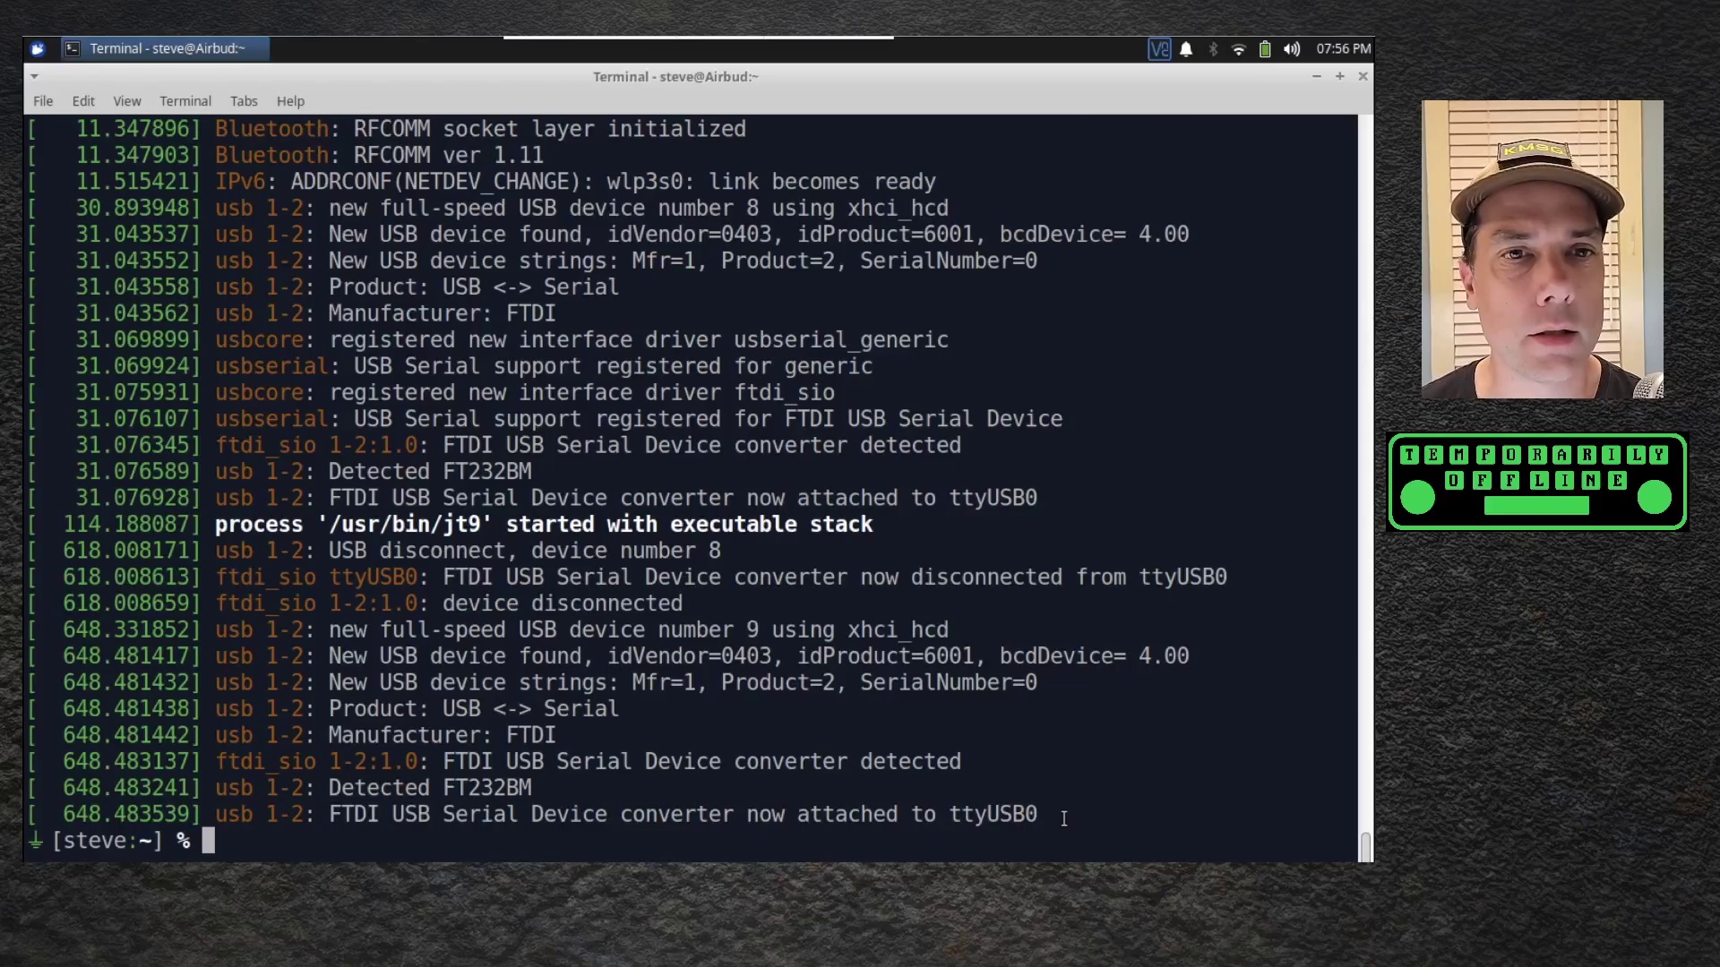
{"action": "left_click_drag", "start_coordinate": [1062, 818], "coordinate": [29, 761]}
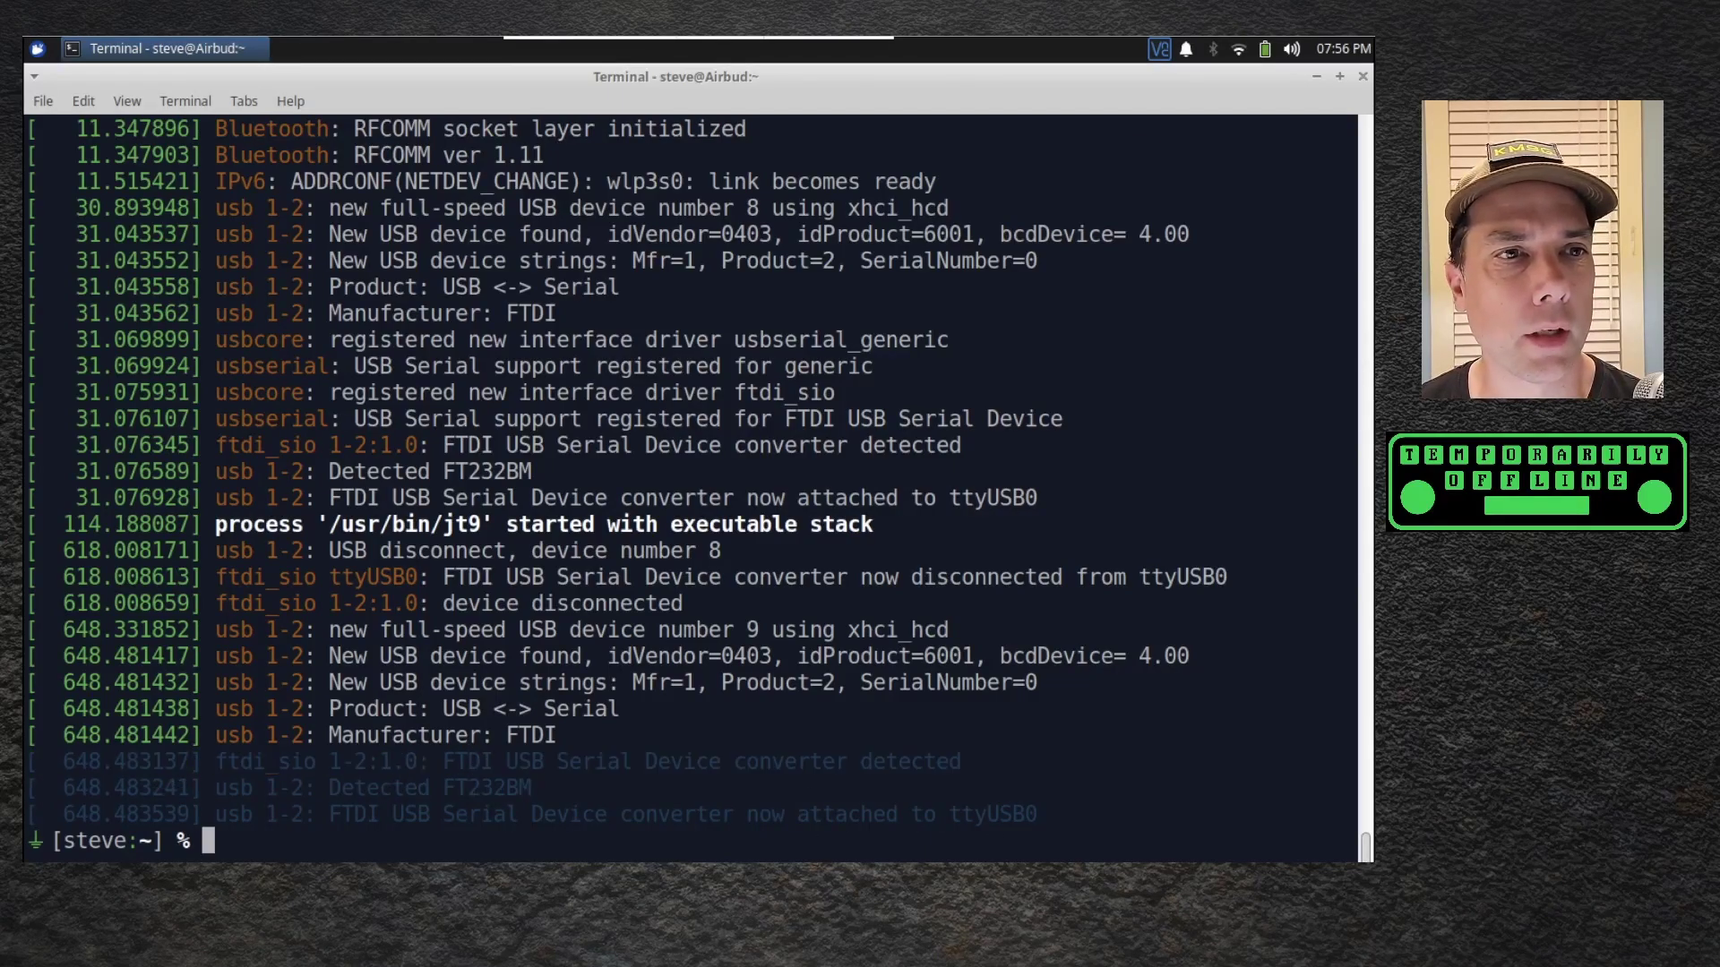
{"action": "left_click_drag", "start_coordinate": [456, 630], "coordinate": [842, 685]}
{"action": "left_click", "coordinate": [457, 712]}
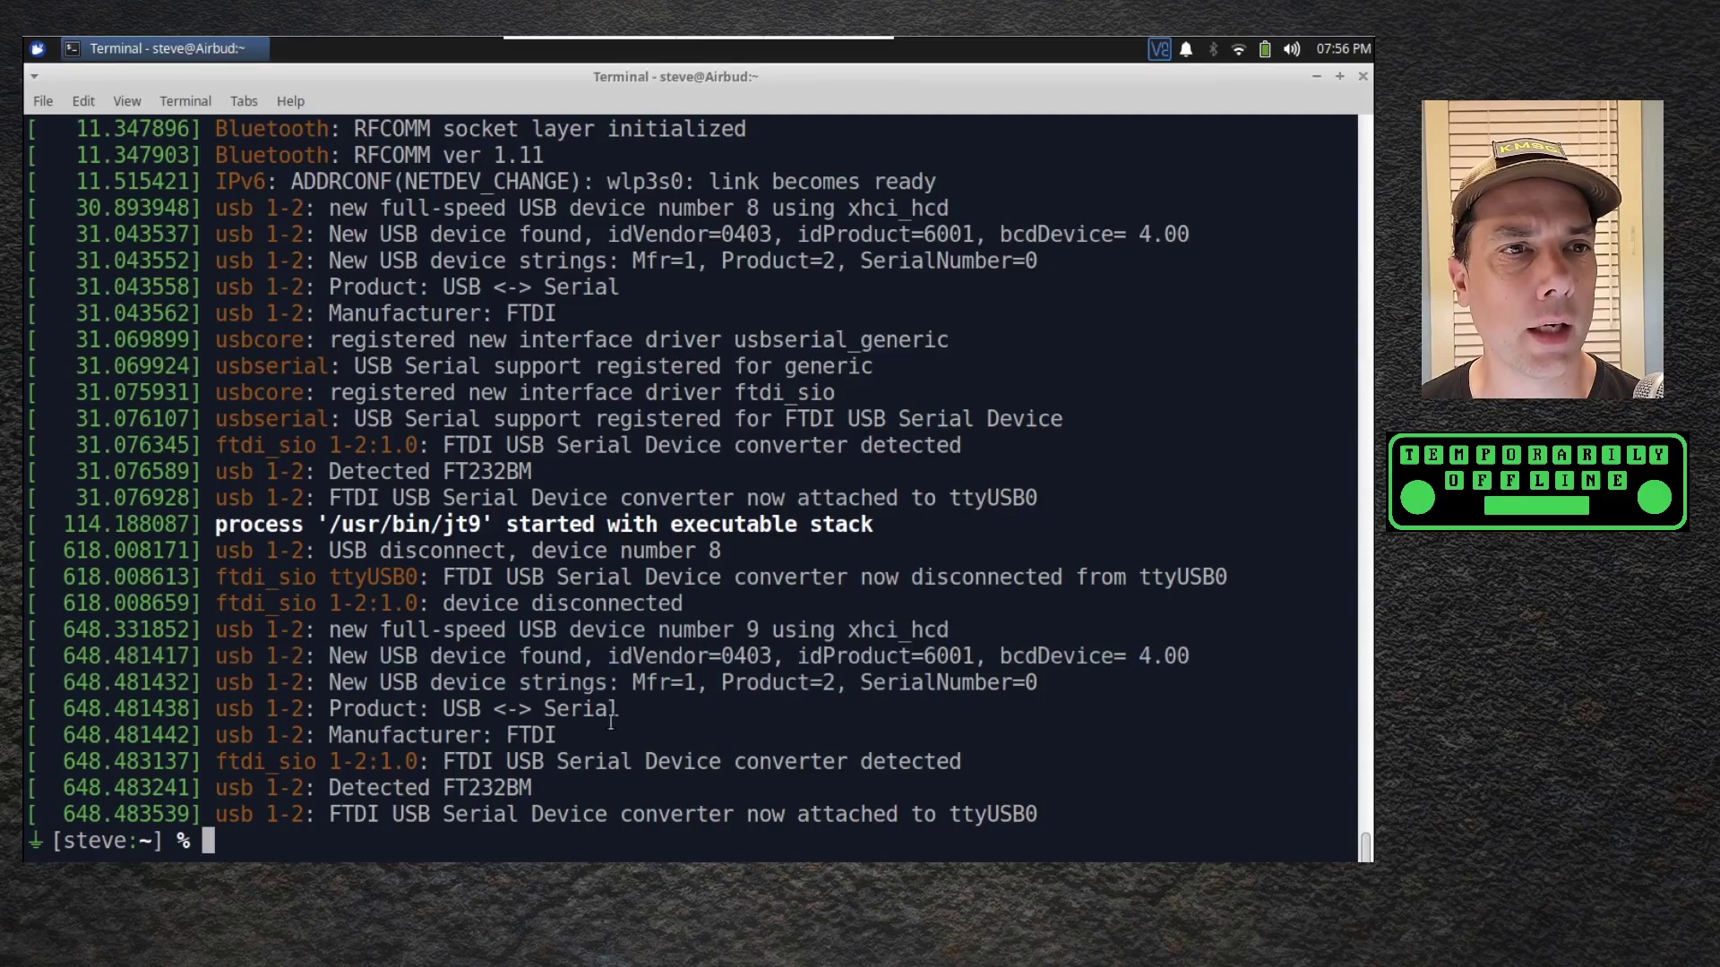
{"action": "left_click_drag", "start_coordinate": [453, 712], "coordinate": [669, 710]}
{"action": "left_click_drag", "start_coordinate": [458, 734], "coordinate": [592, 736]}
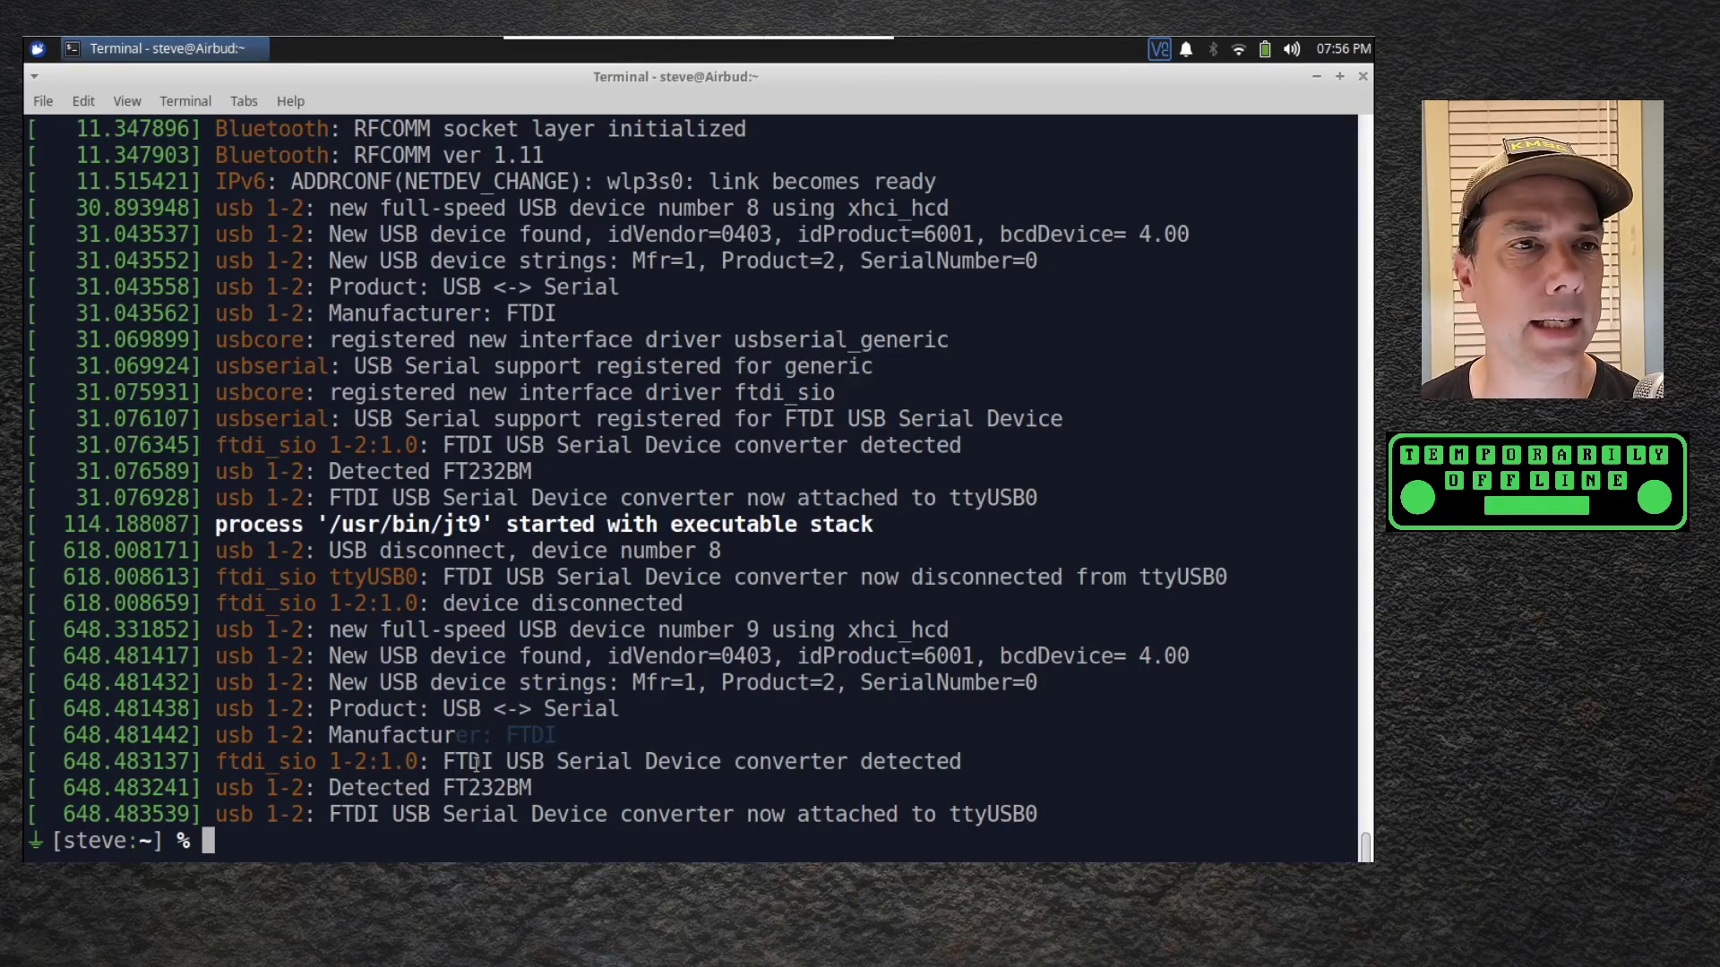
{"action": "left_click", "coordinate": [434, 761]}
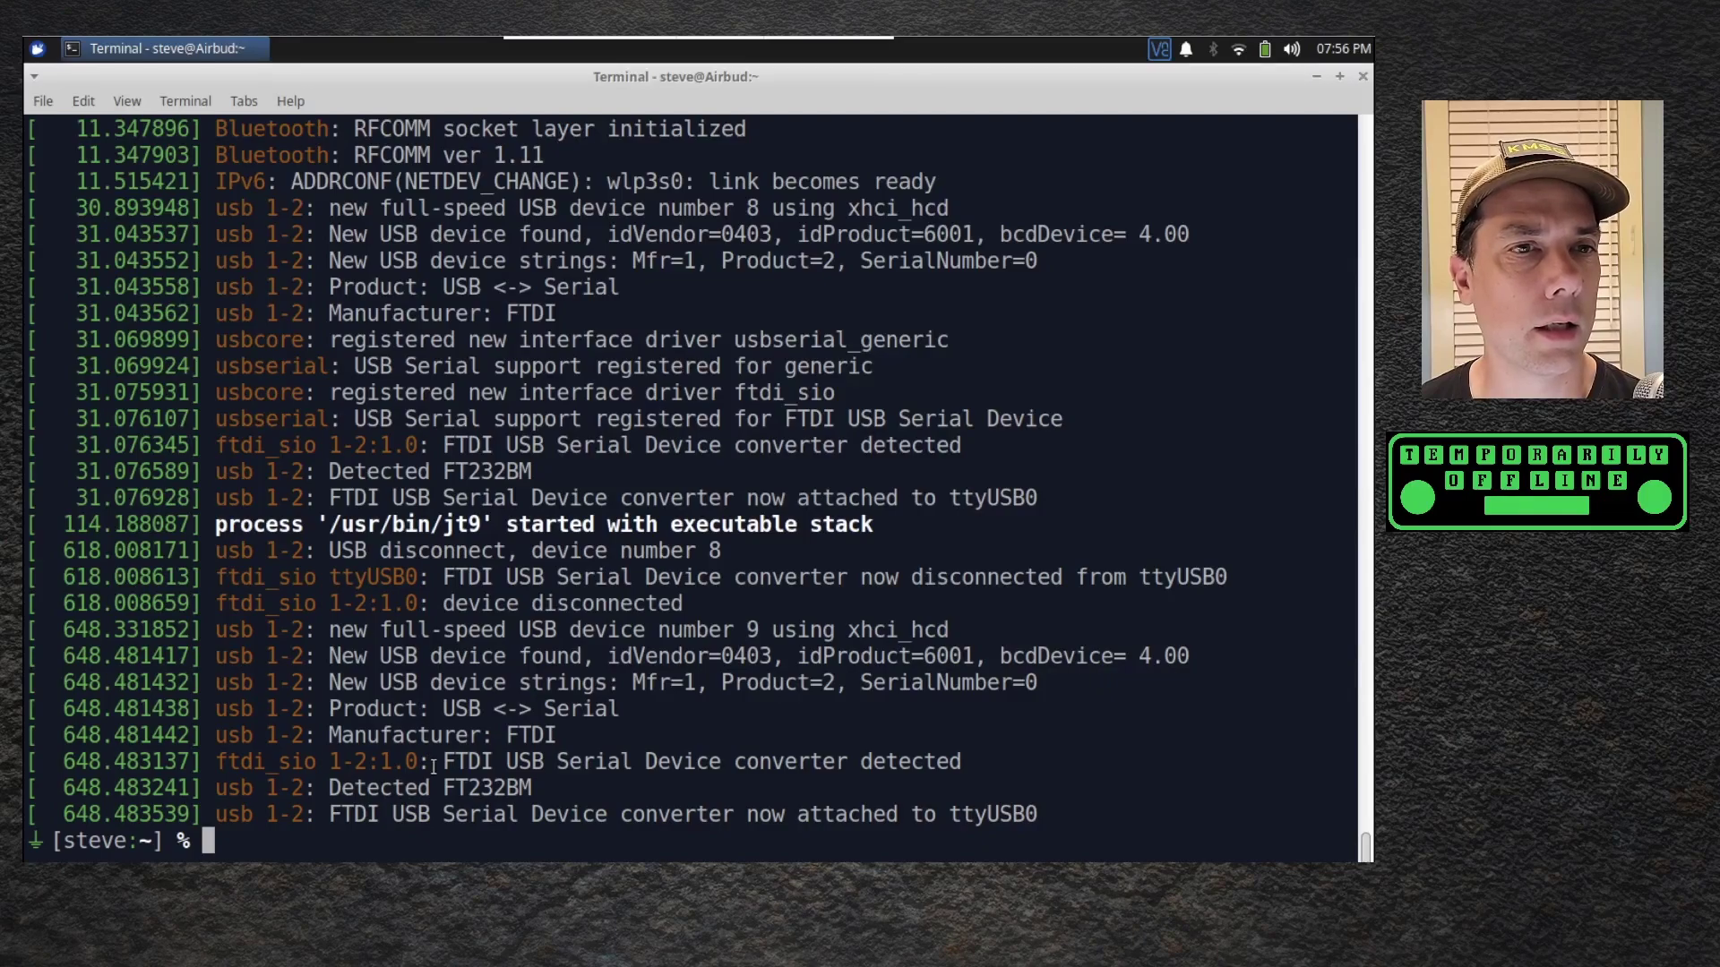
{"action": "left_click_drag", "start_coordinate": [434, 767], "coordinate": [433, 780]}
{"action": "left_click", "coordinate": [443, 788]}
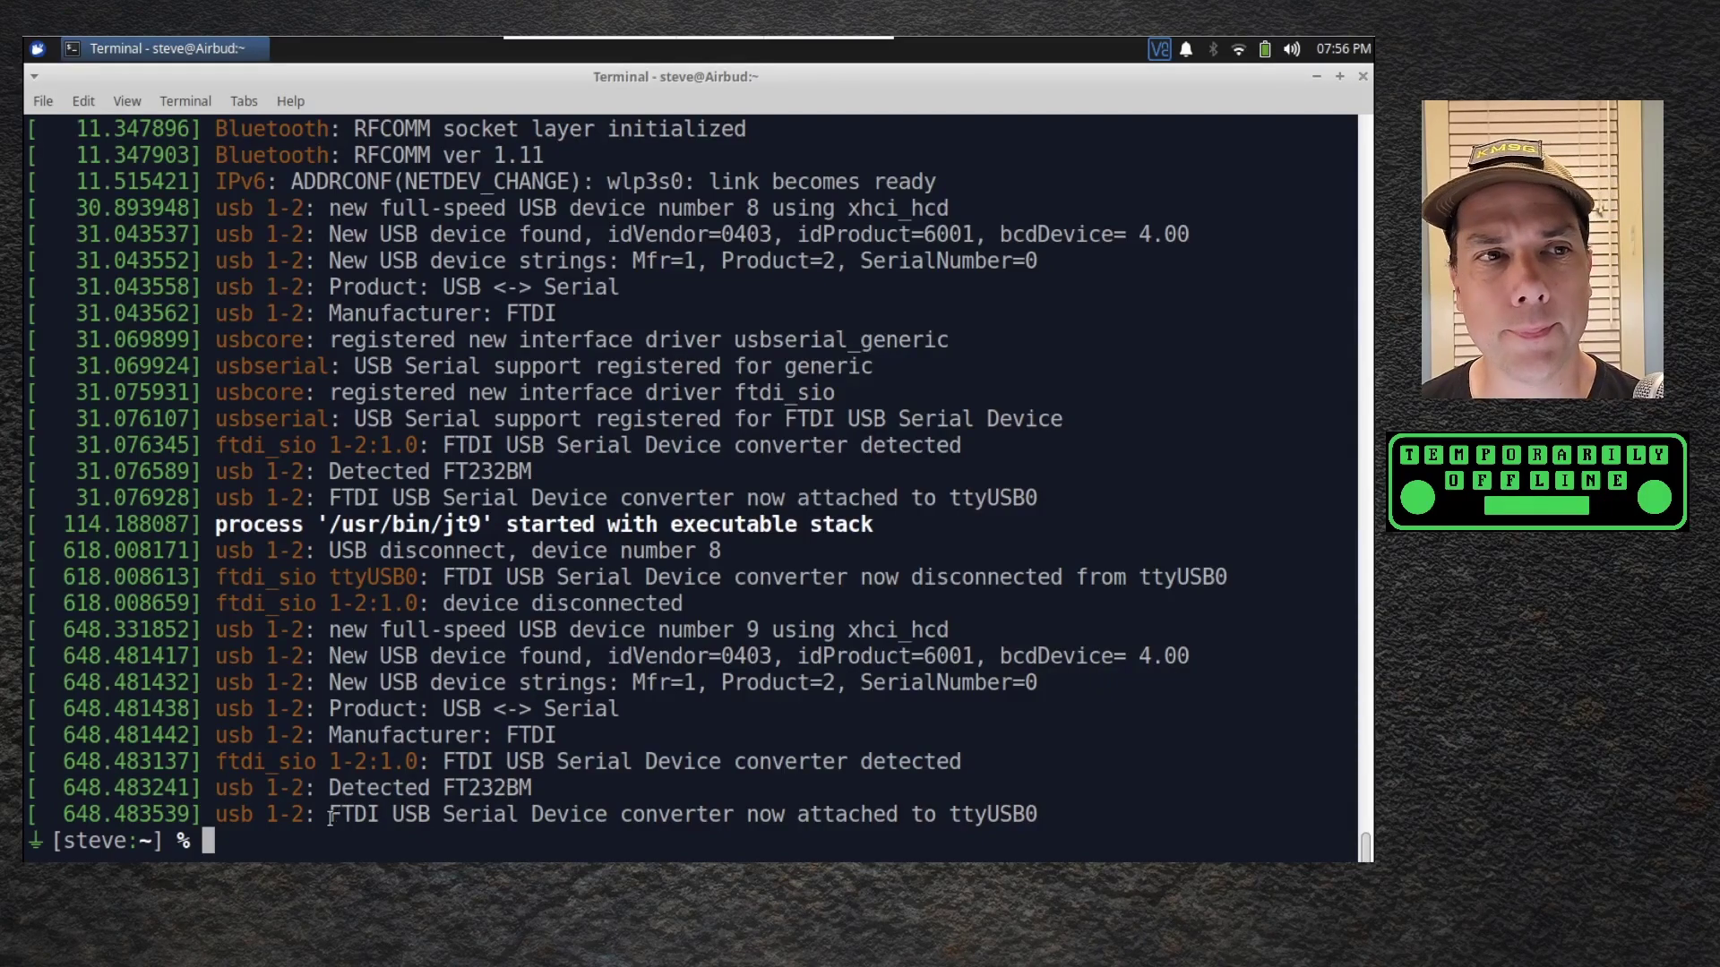
{"action": "left_click_drag", "start_coordinate": [330, 815], "coordinate": [1054, 813]}
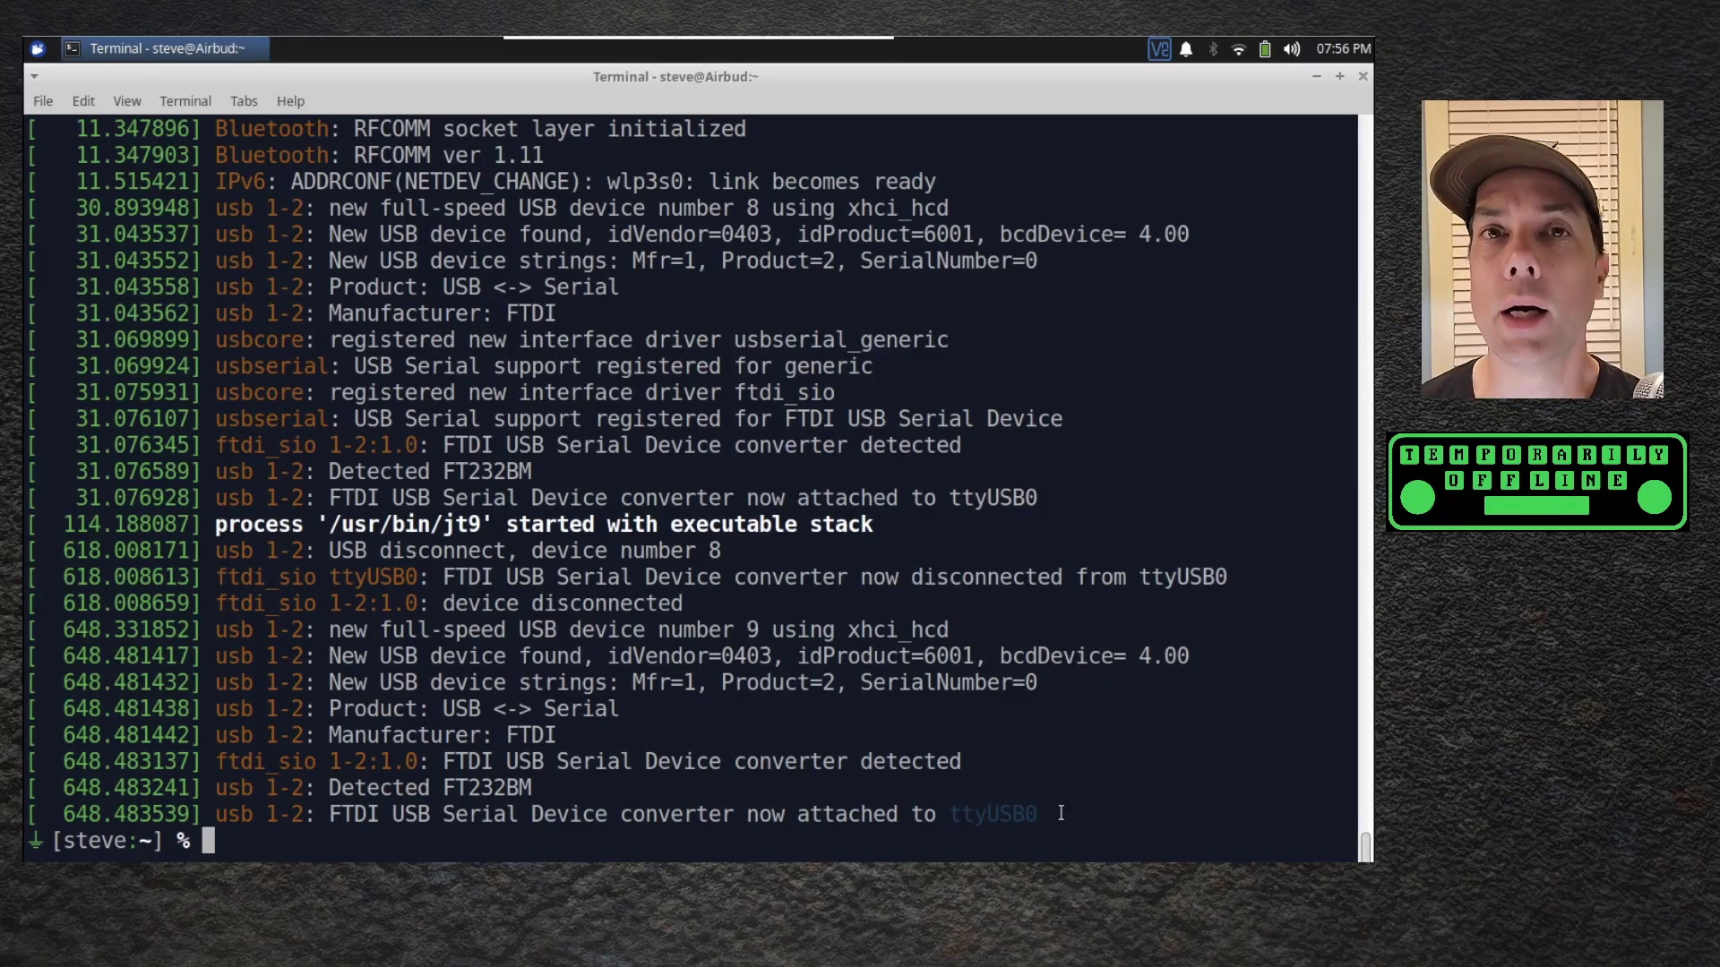
{"action": "left_click", "coordinate": [966, 725]}
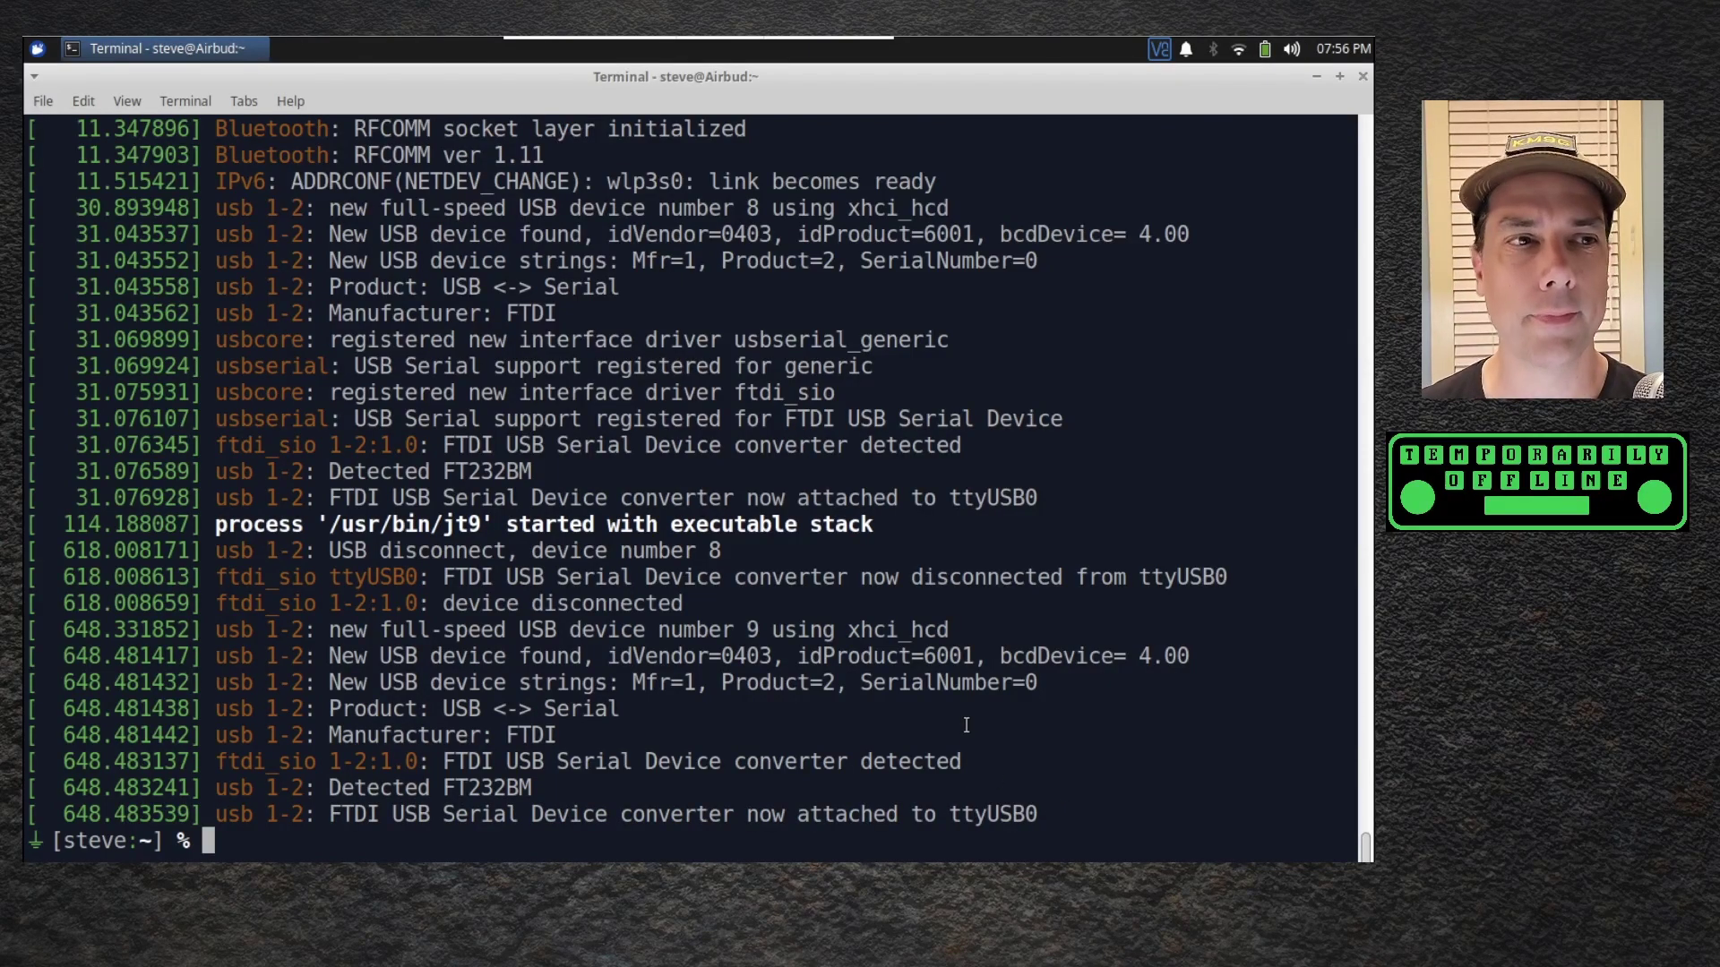
Exit the terminal session and launch WSJT-X.
{"action": "type", "text": "exit"}
{"action": "key", "text": "Return"}
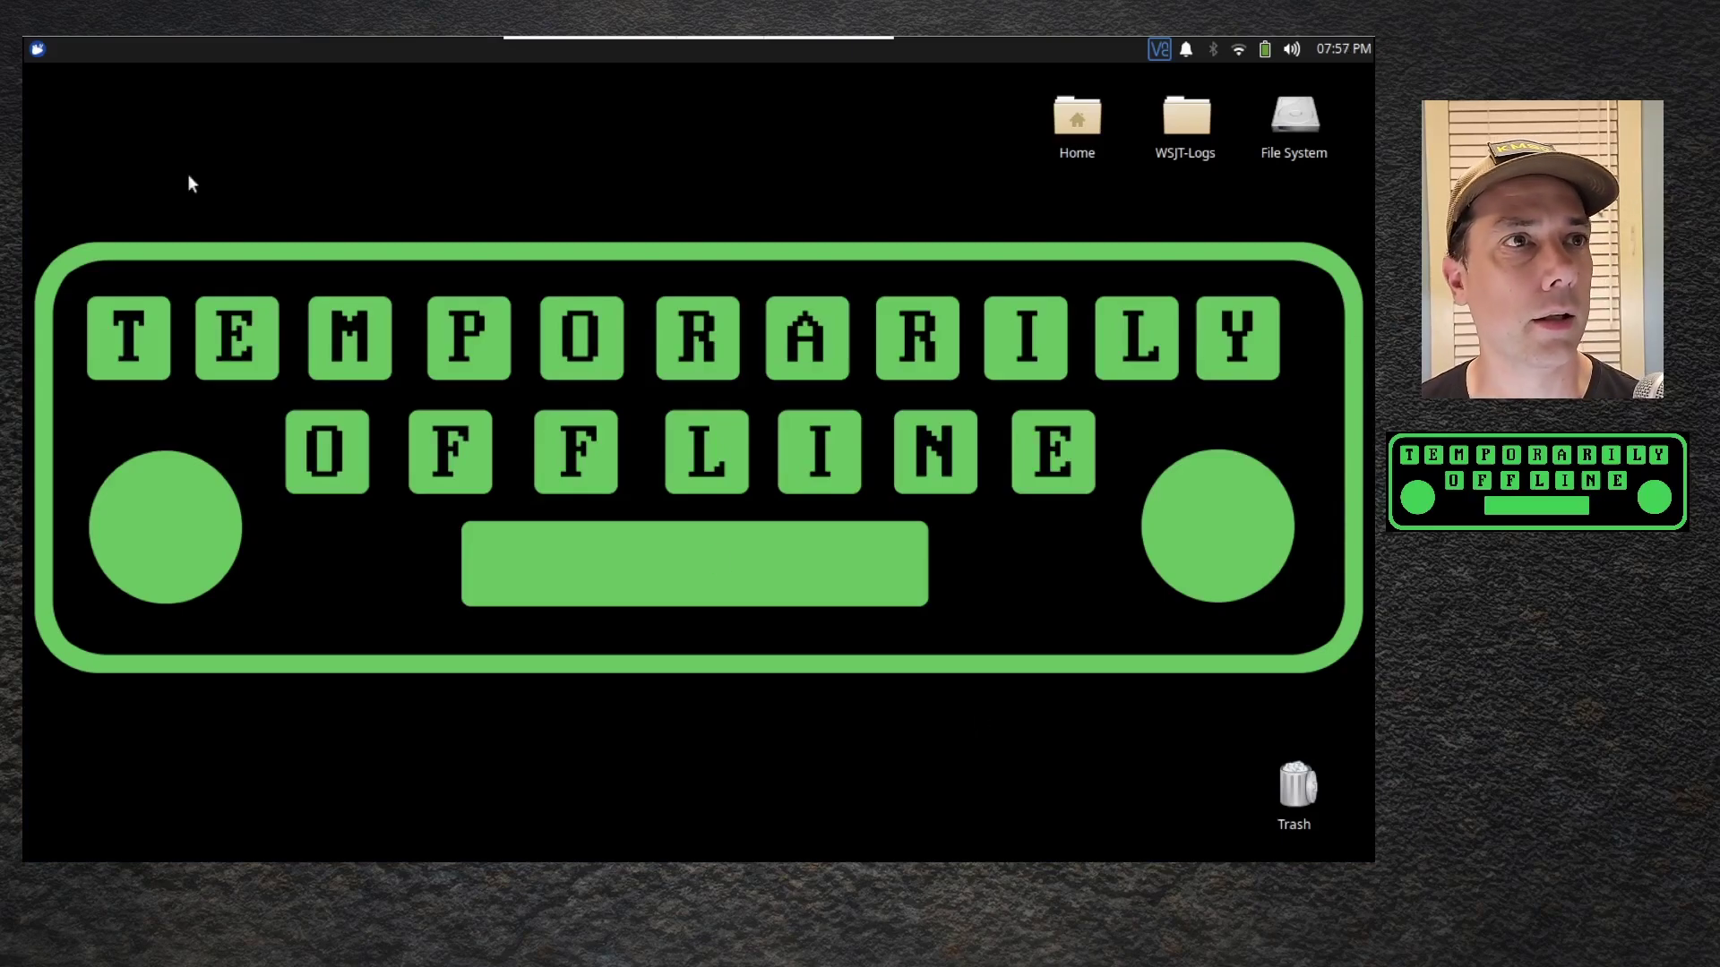
{"action": "left_click", "coordinate": [37, 48]}
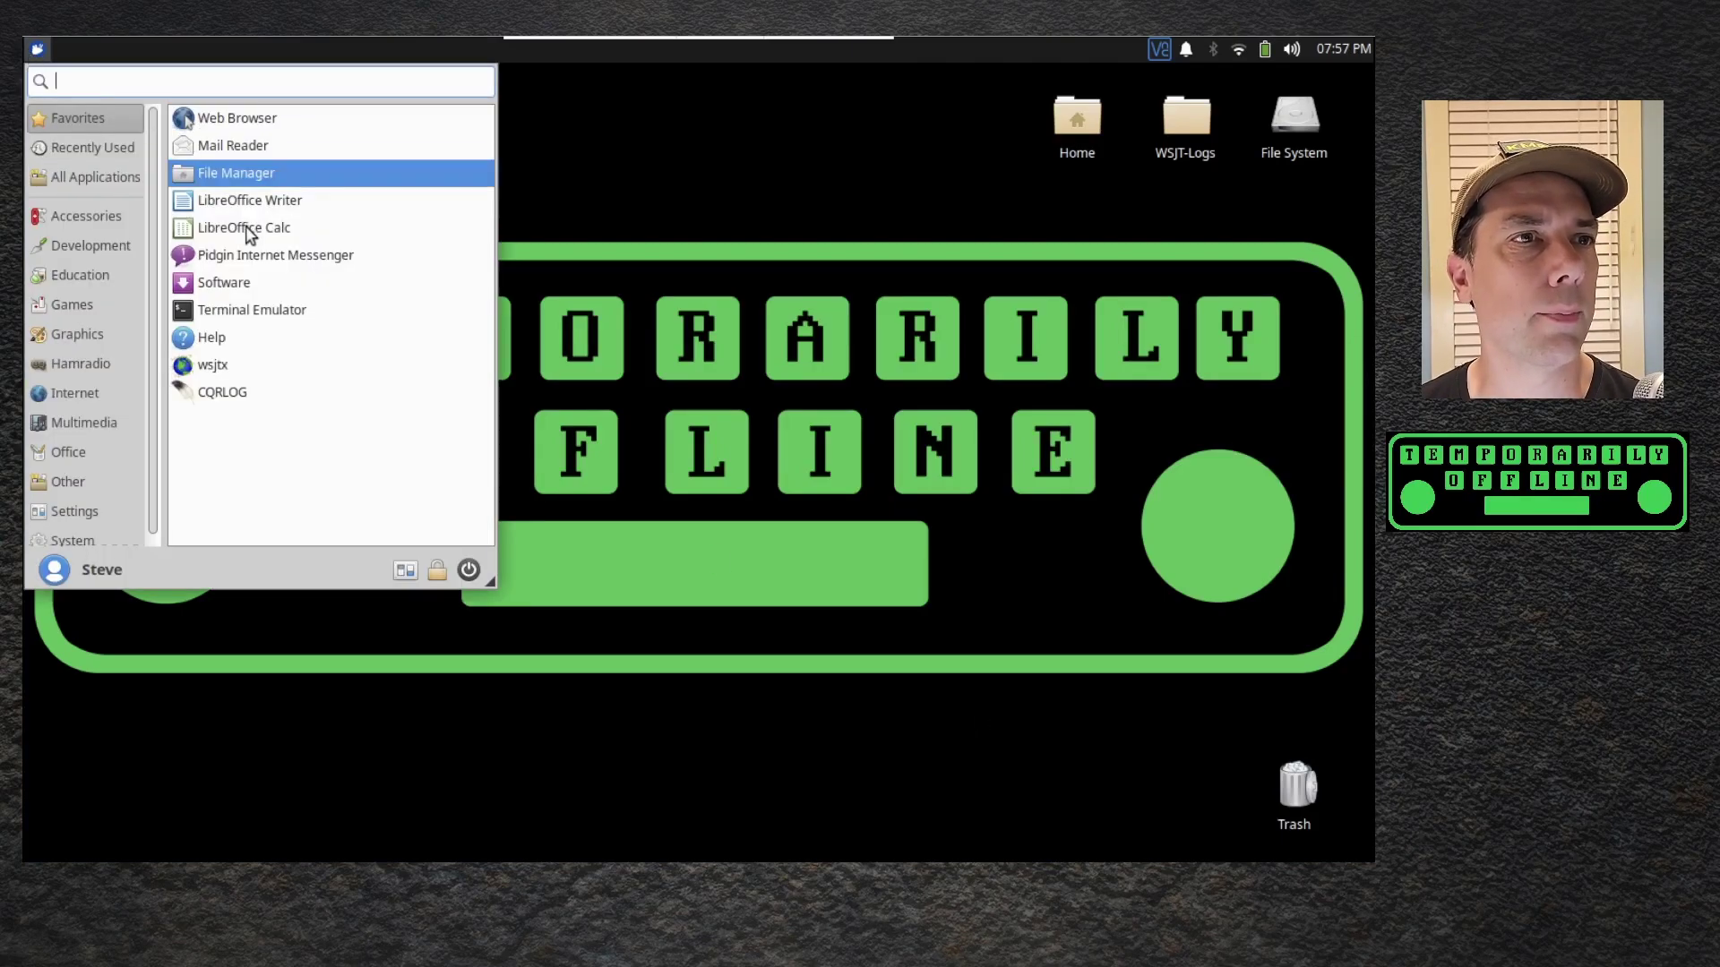
{"action": "left_click", "coordinate": [233, 374]}
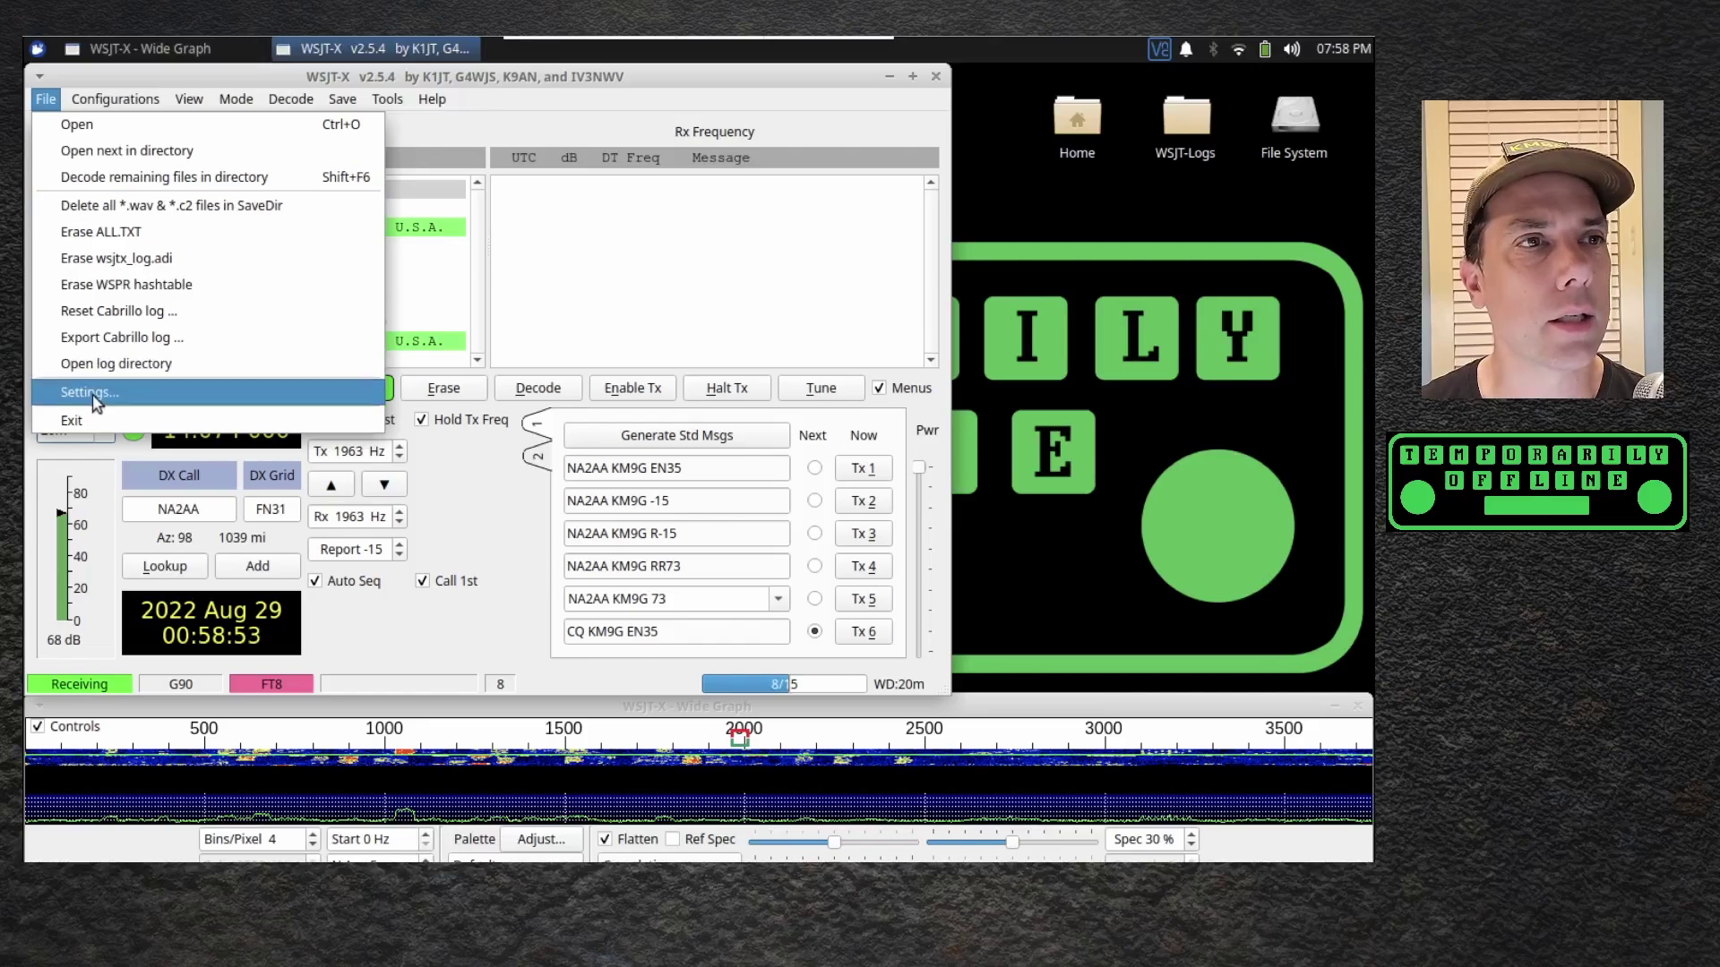
Review the radio settings and test the CAT connection to the rig.
{"action": "left_click", "coordinate": [93, 396]}
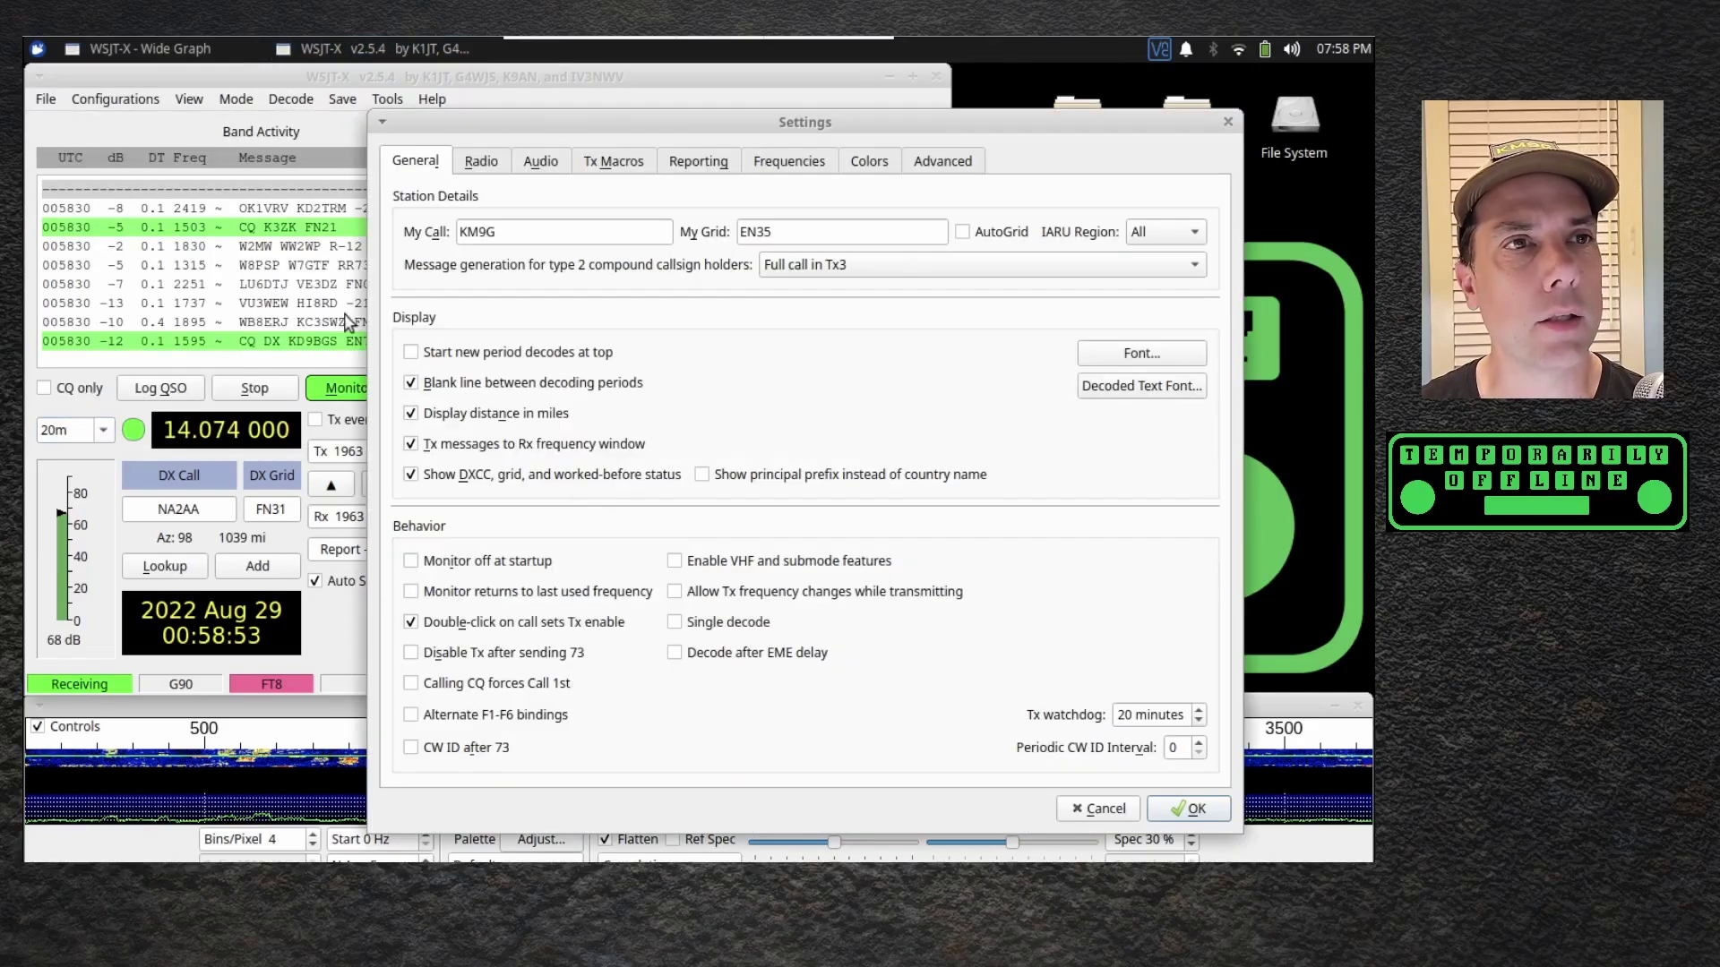
{"action": "left_click", "coordinate": [481, 162]}
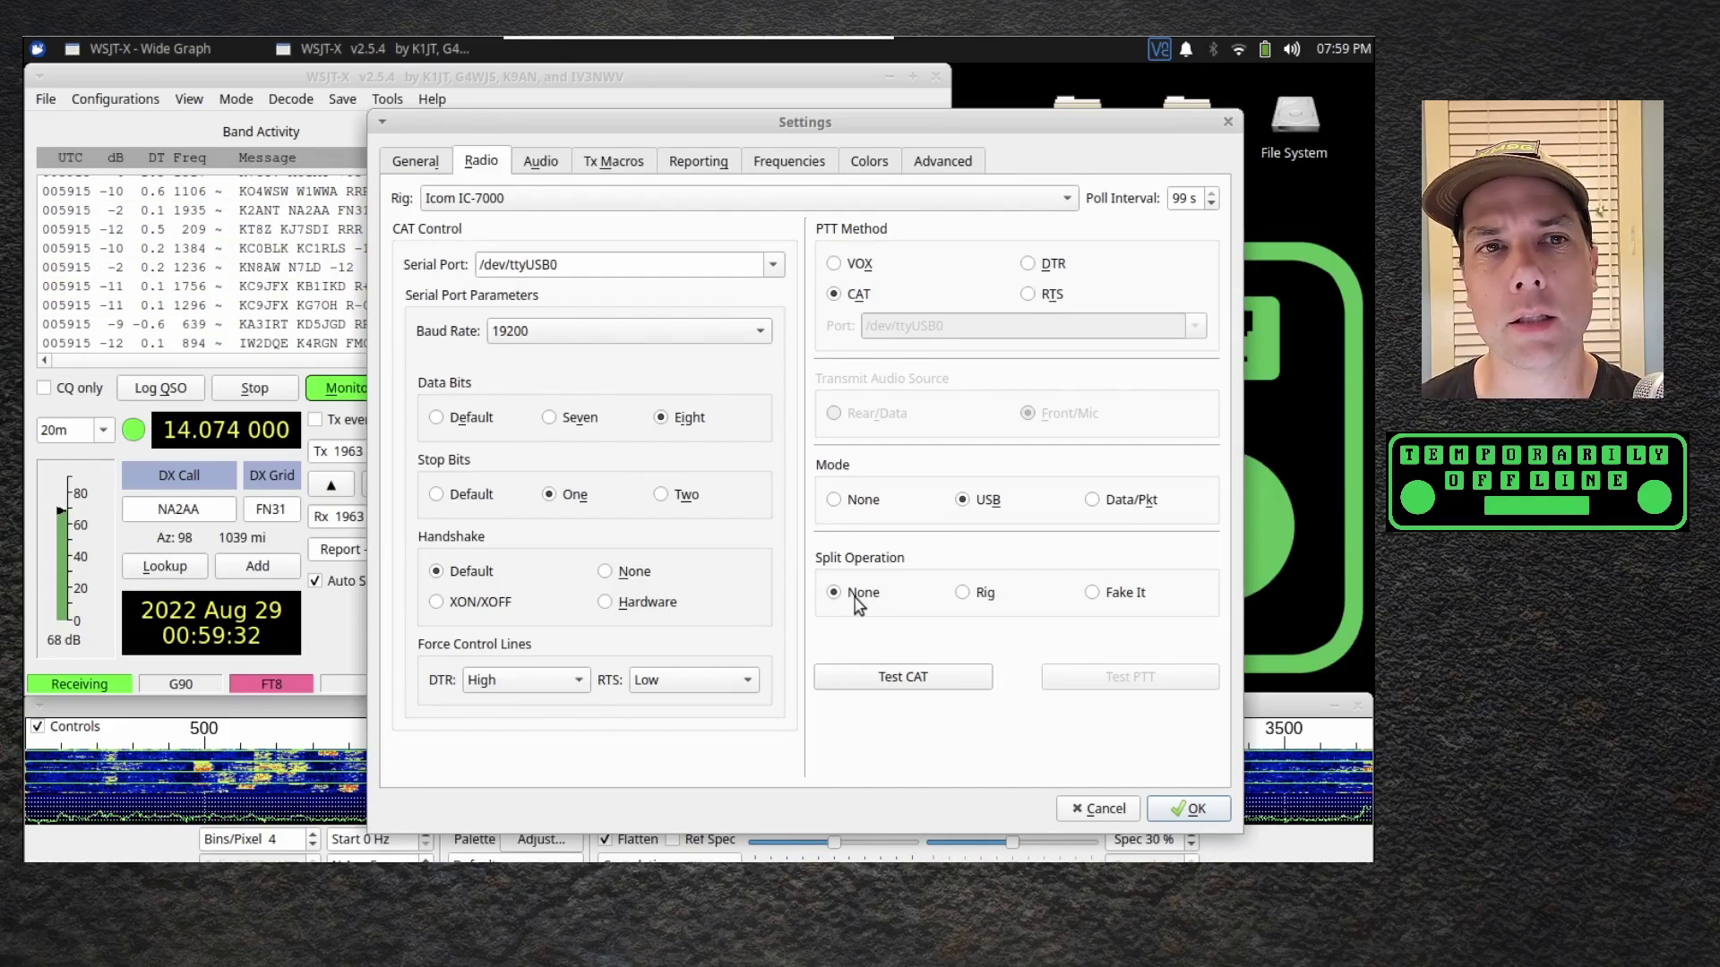
{"action": "left_click", "coordinate": [925, 680]}
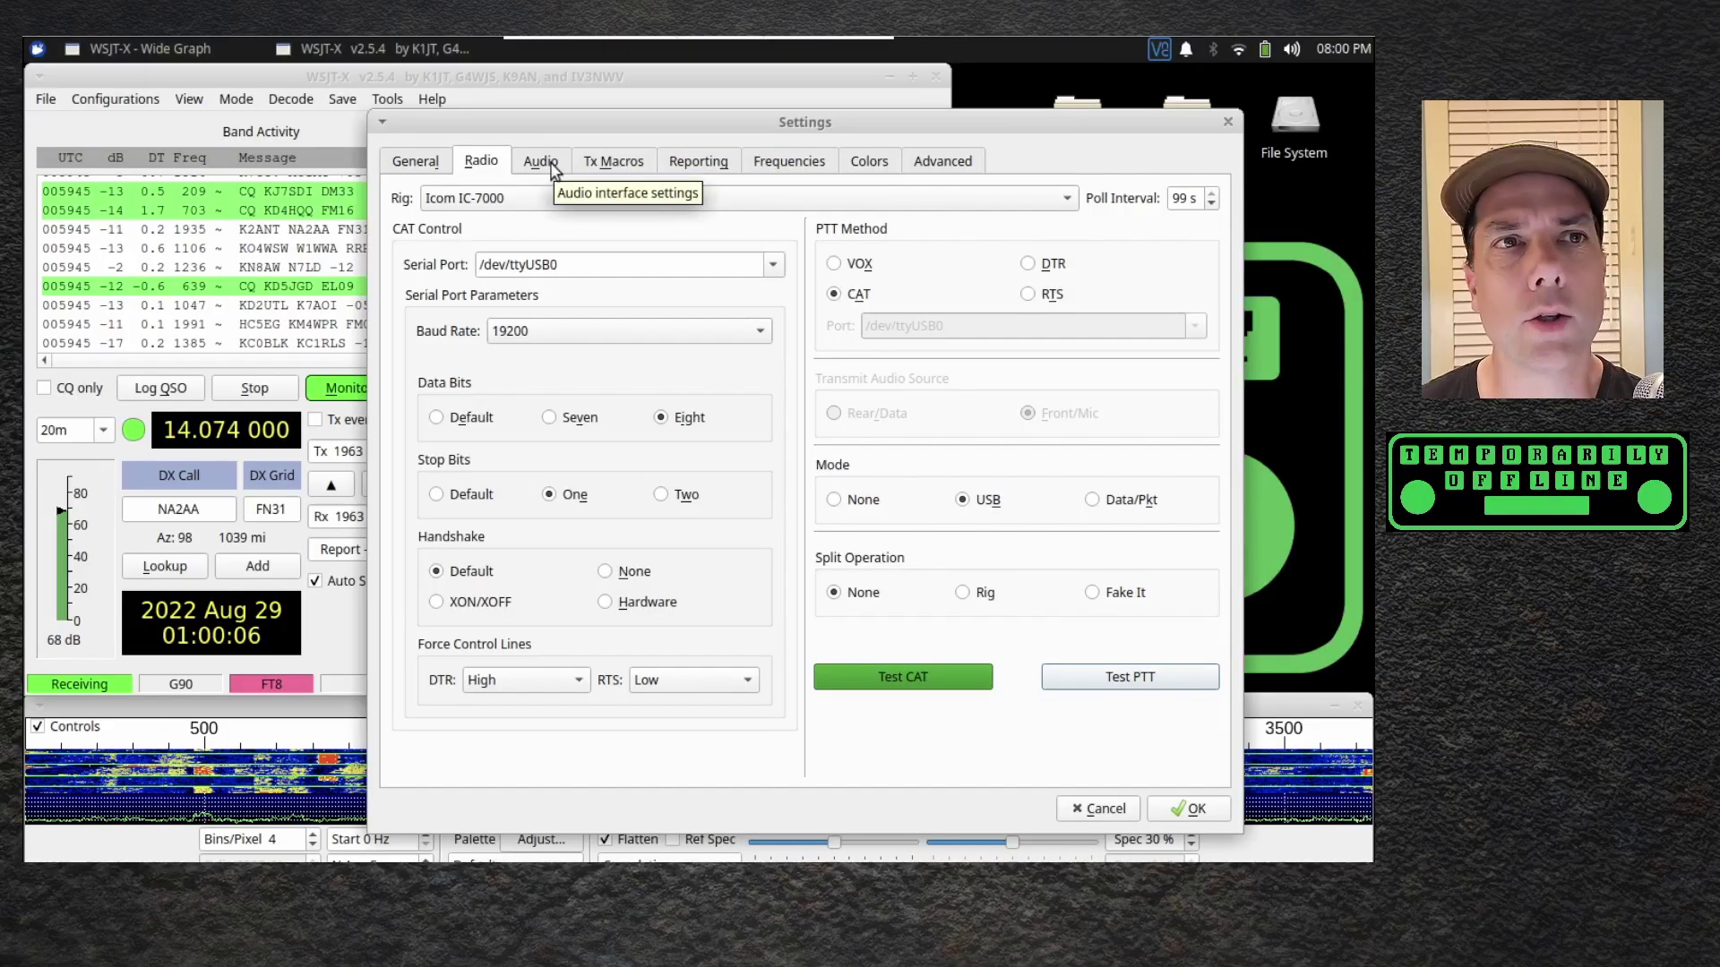
Set the soundcard input to the USB Sound Blaster X-Fi Go Pro analog-stereo device and check the output choices.
{"action": "left_click", "coordinate": [541, 162]}
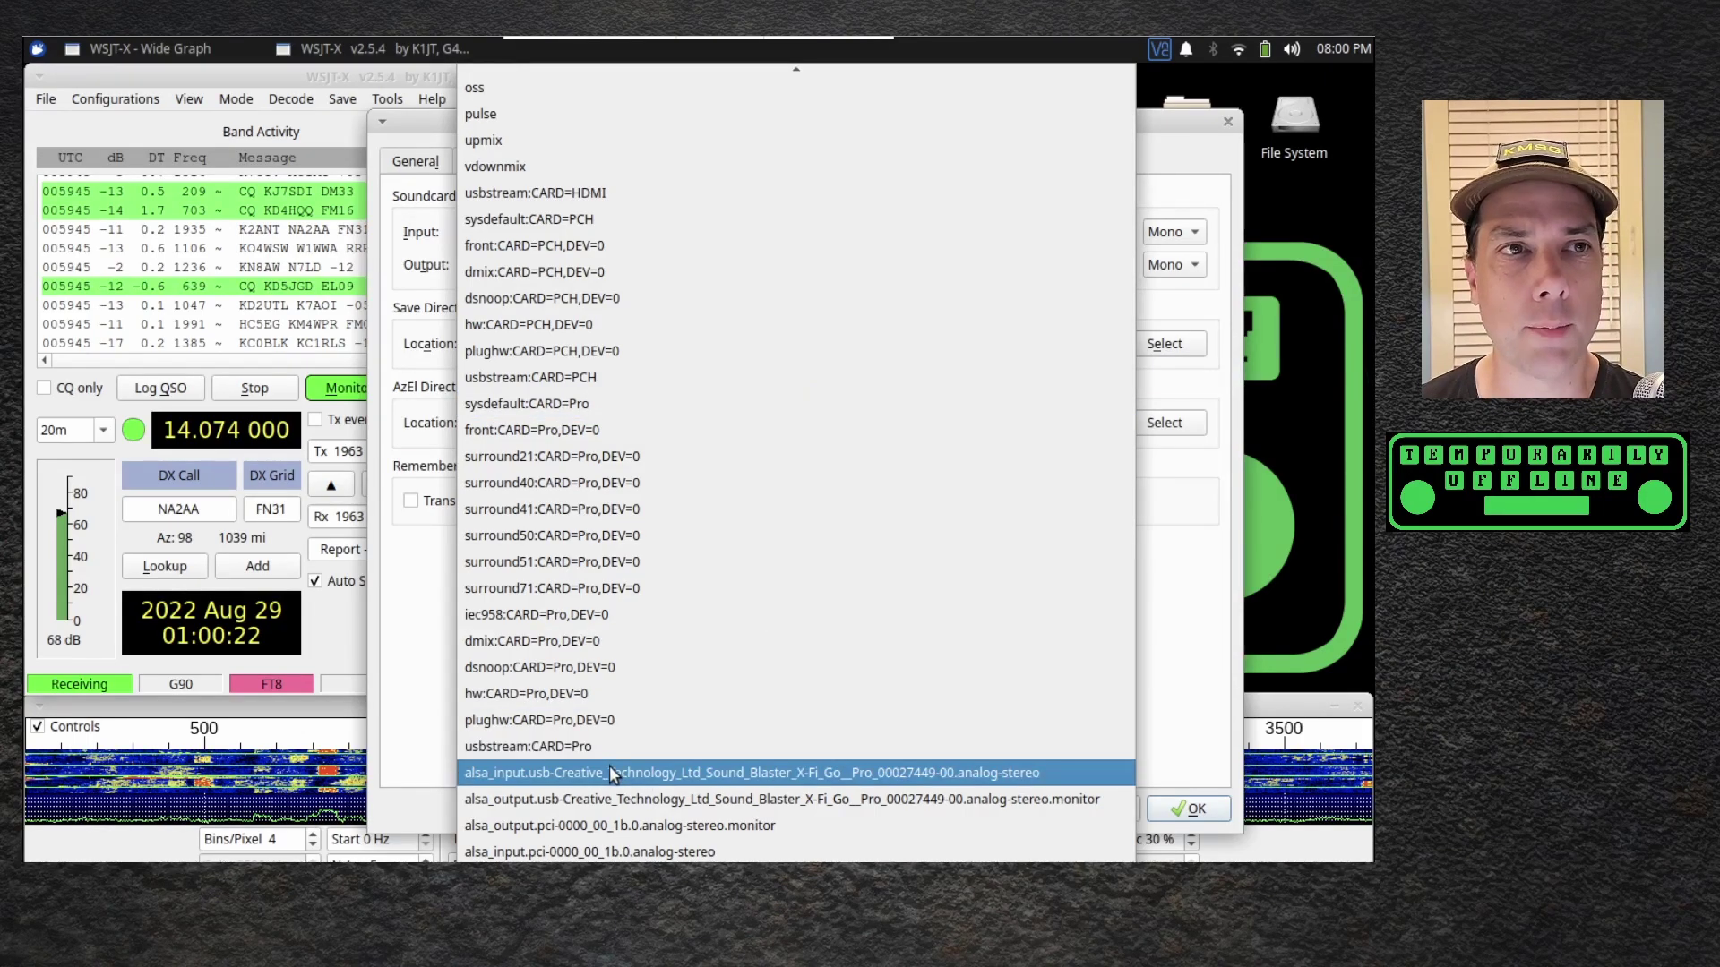
{"action": "left_click", "coordinate": [518, 774]}
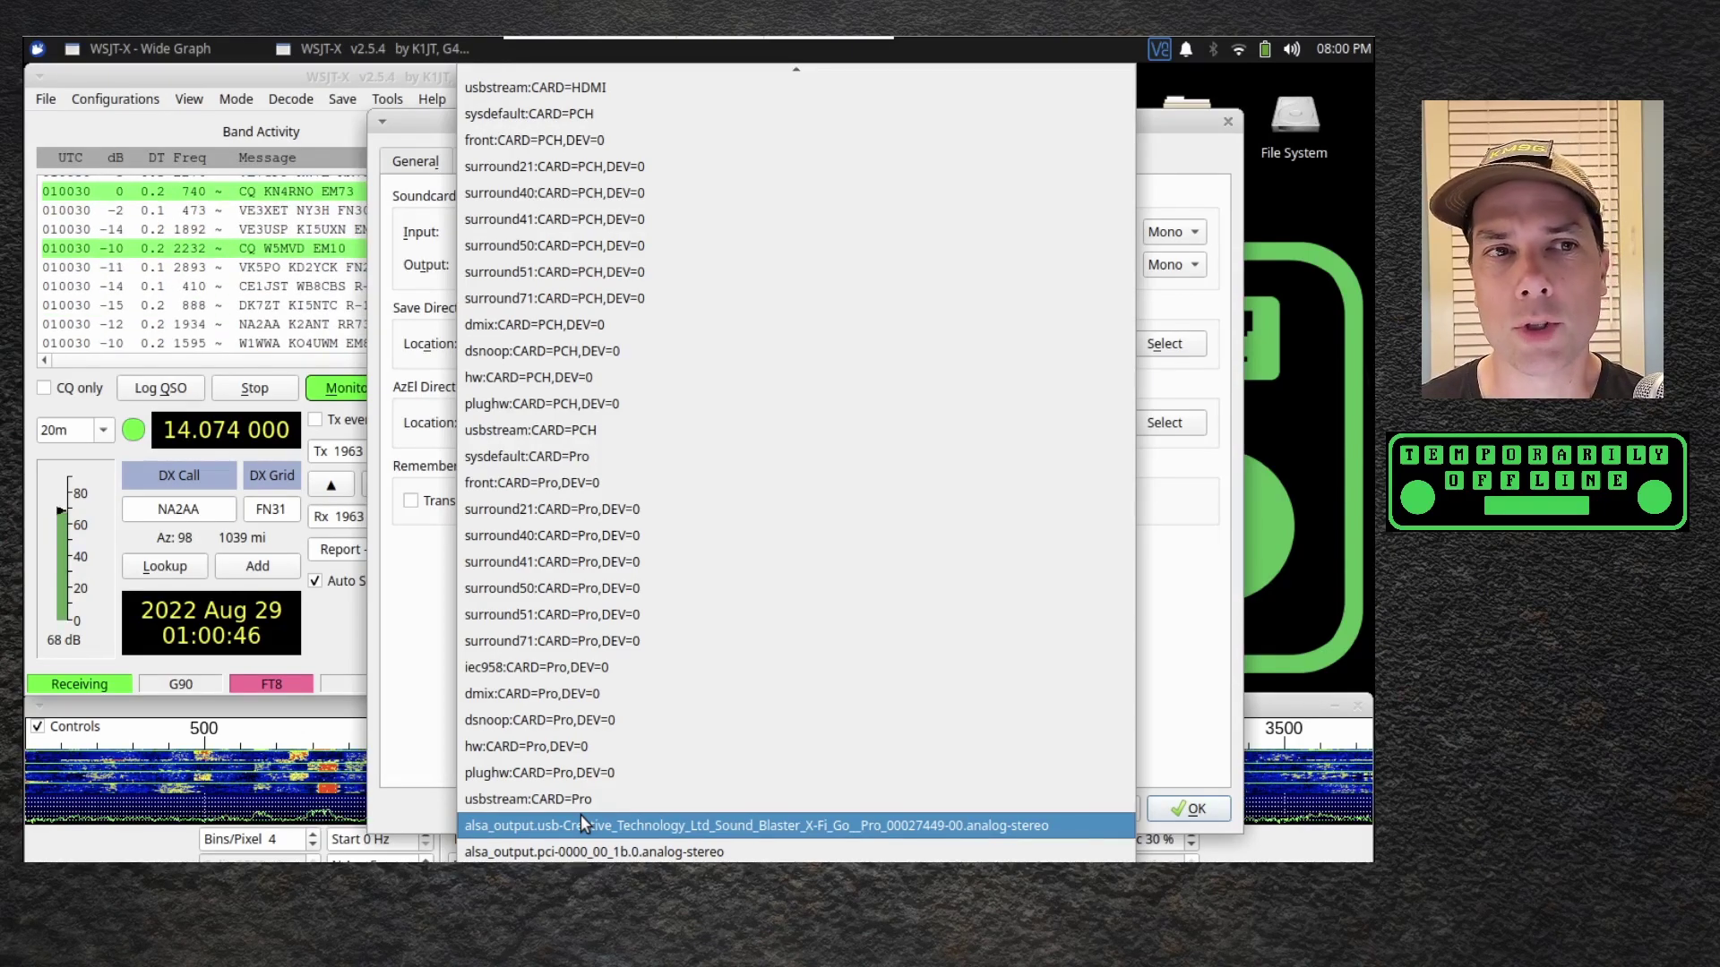
{"action": "left_click", "coordinate": [405, 703]}
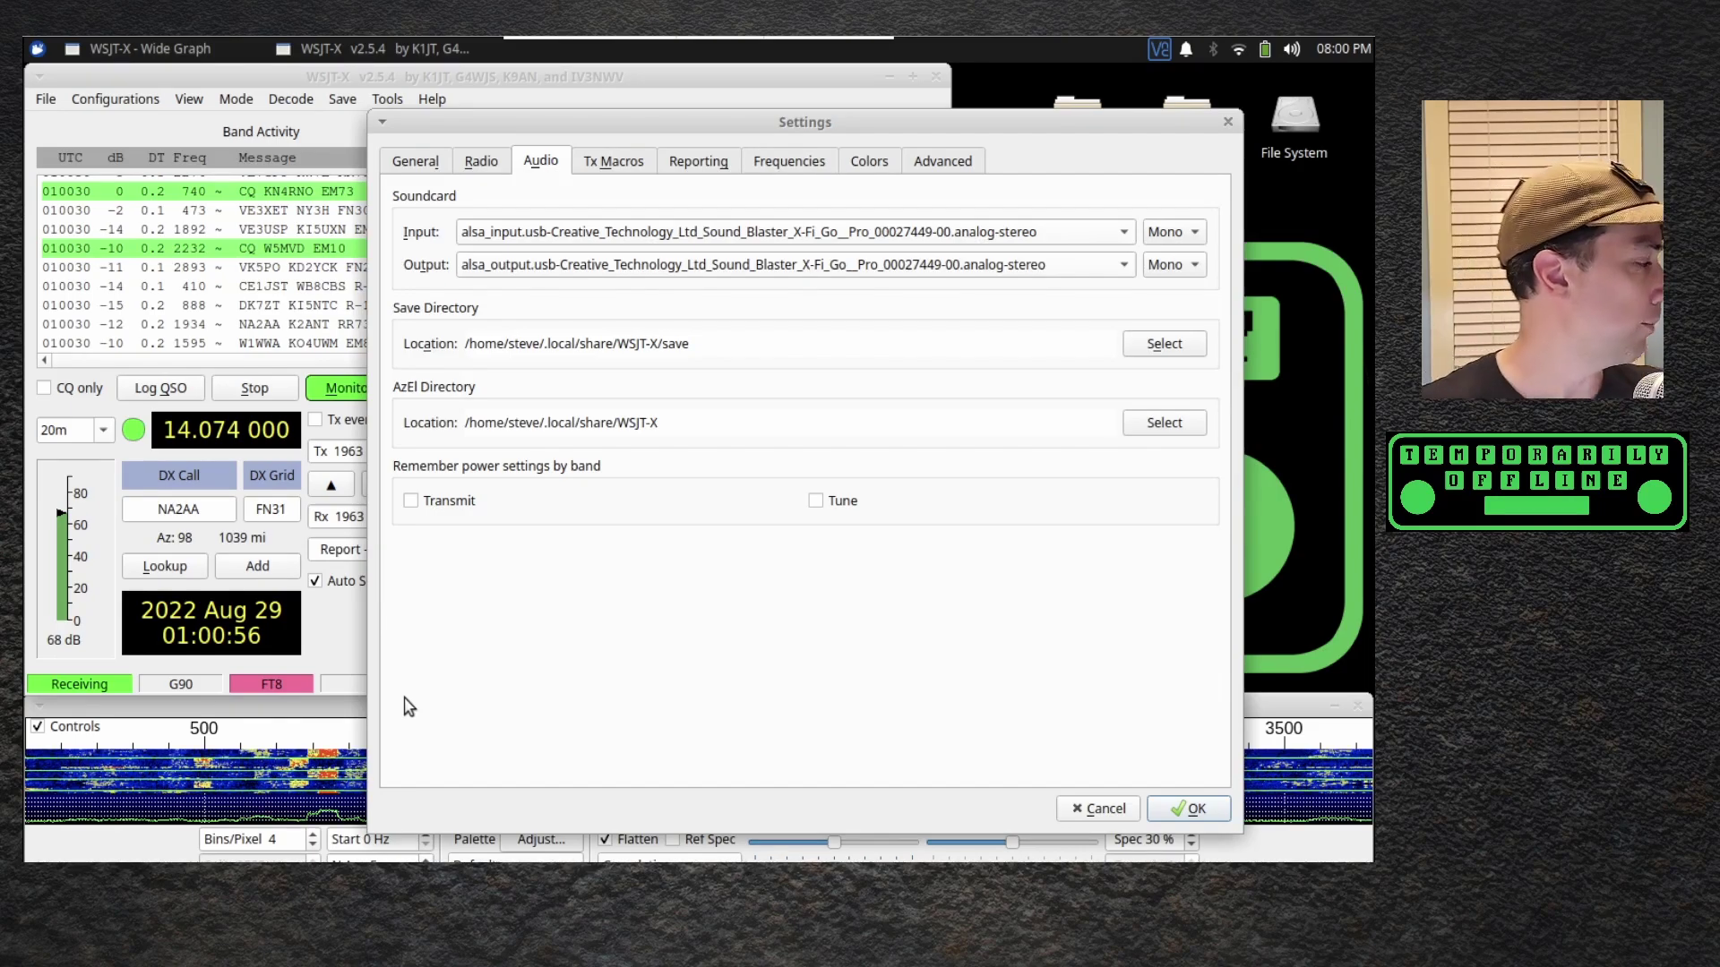
Recheck the soundcard device choices, keep the USB Sound Blaster for input and output, and accept the settings.
{"action": "key", "text": "XF86AudioRaiseVolume"}
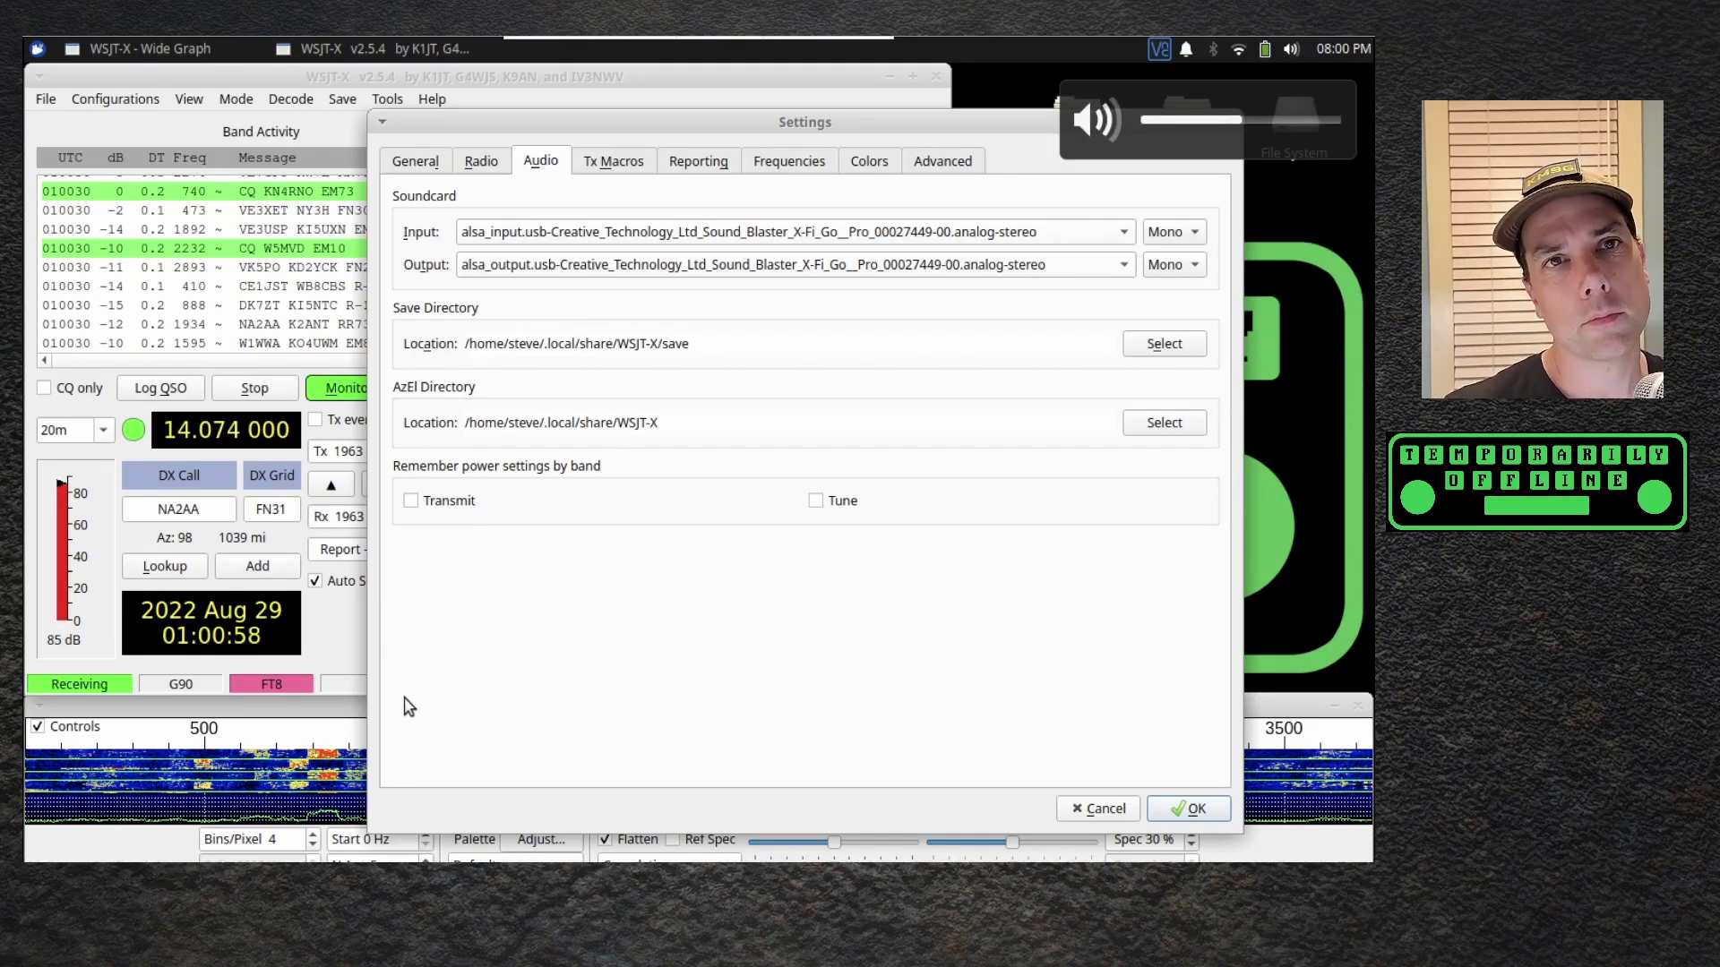
{"action": "left_click", "coordinate": [482, 229]}
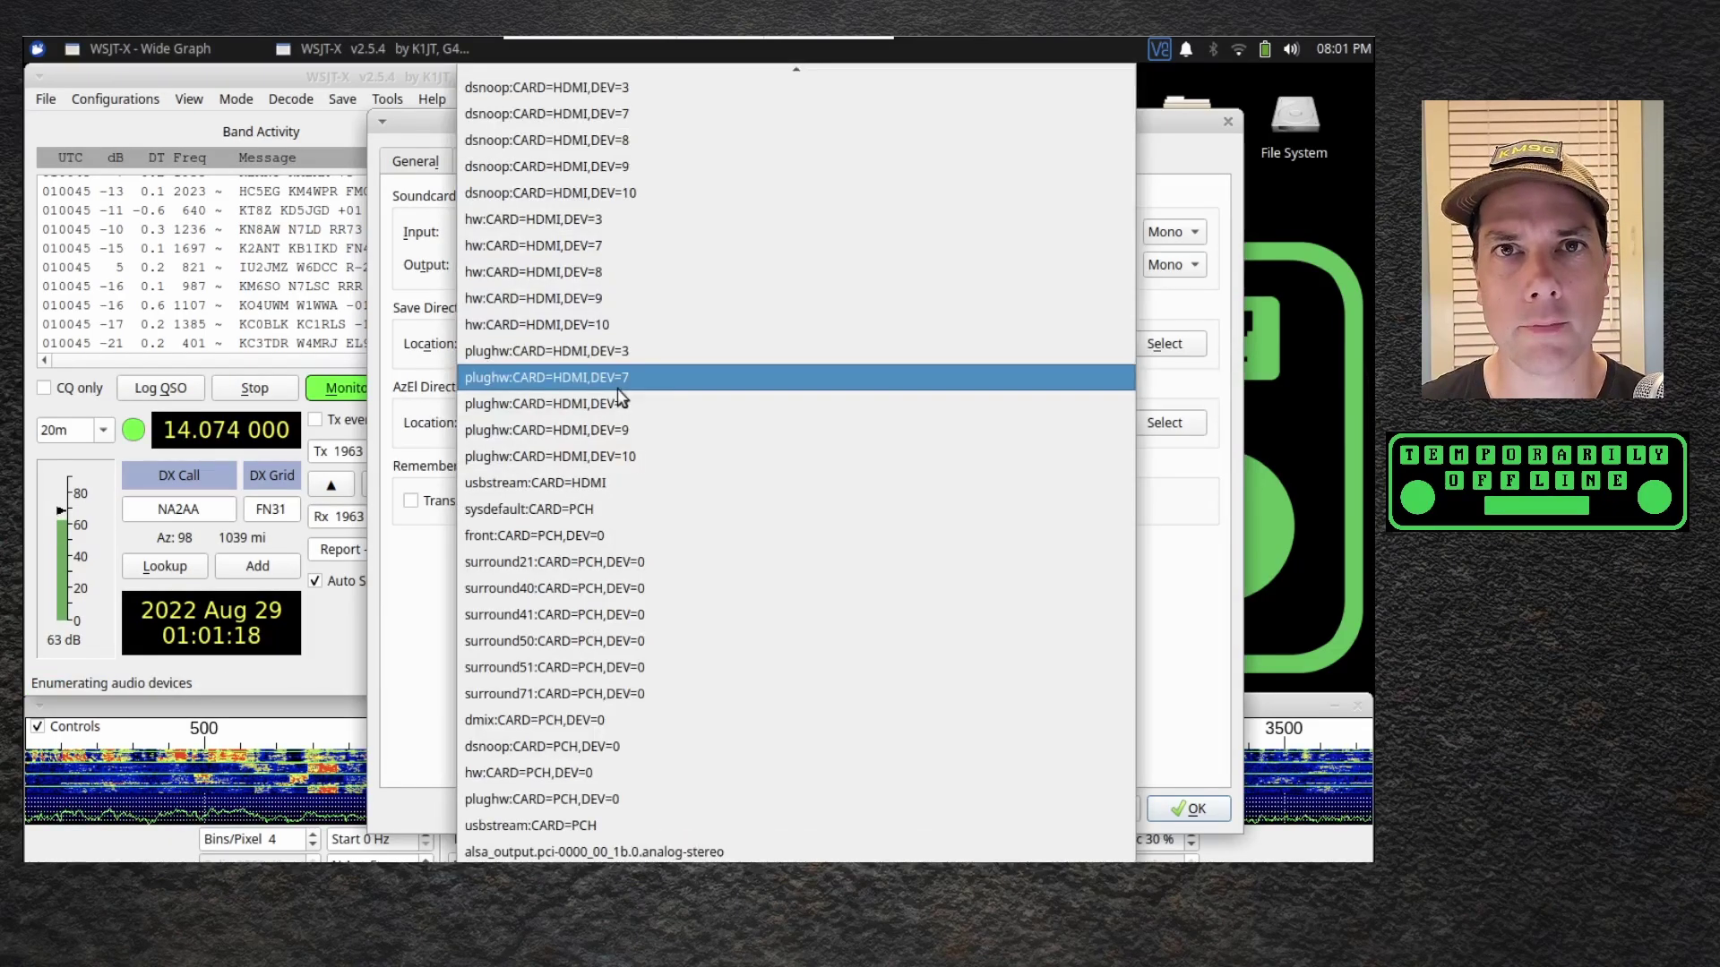
{"action": "left_click", "coordinate": [651, 853]}
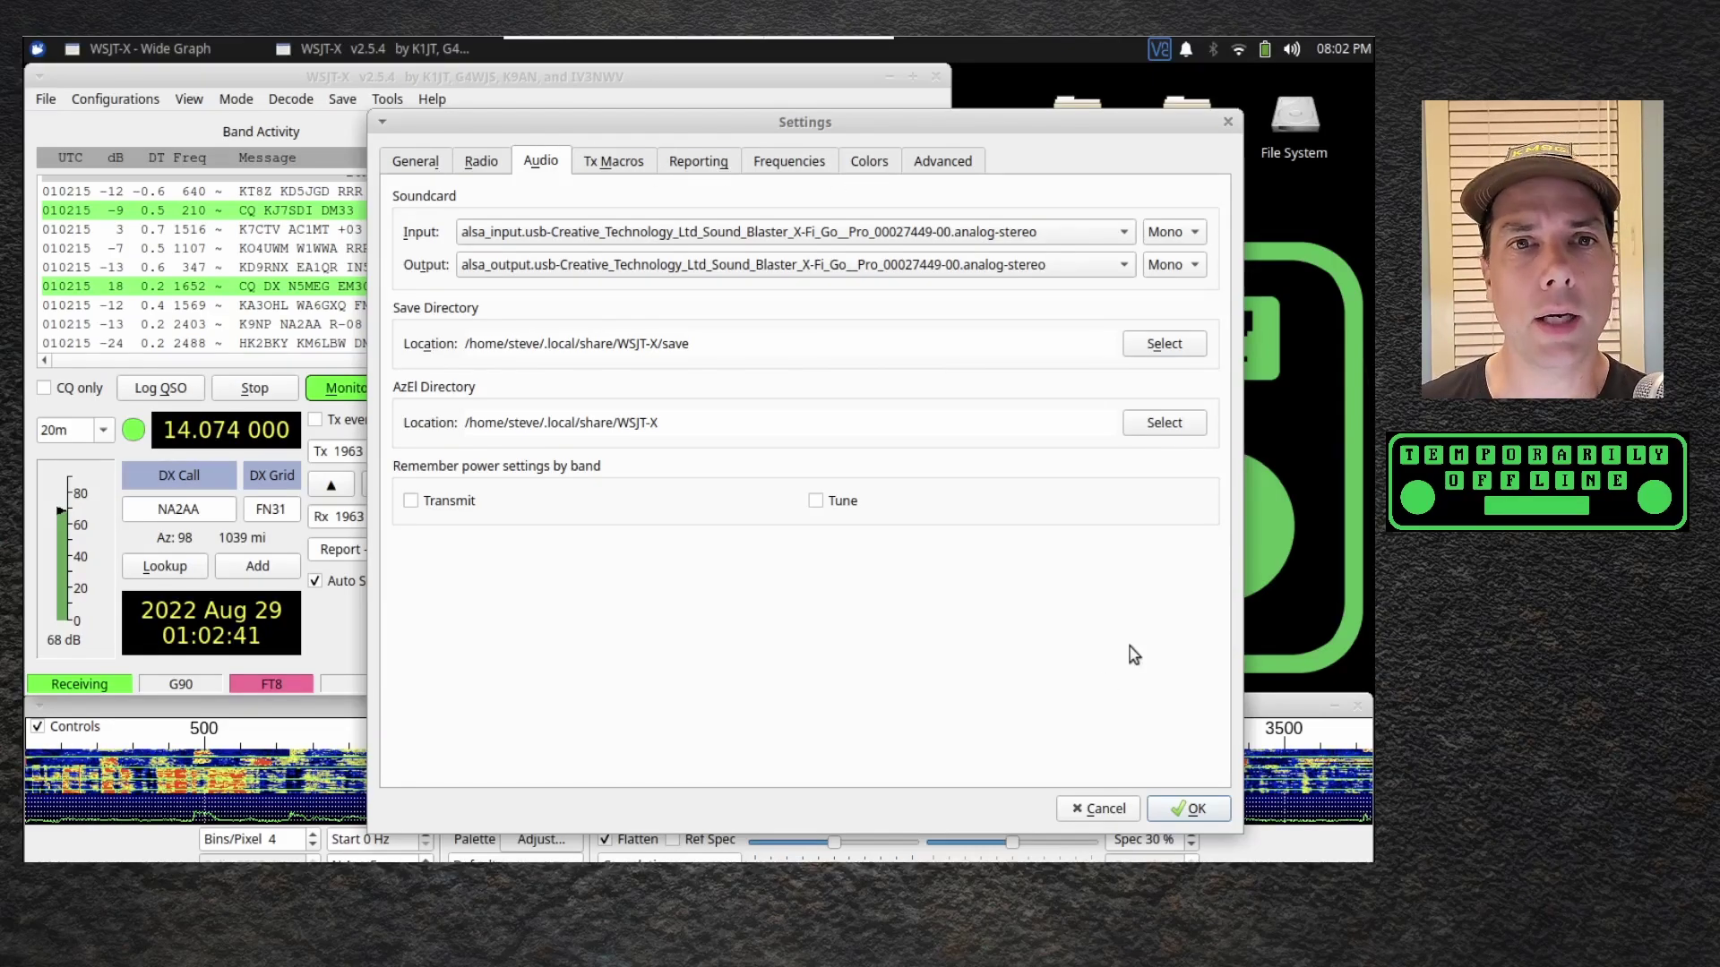
{"action": "left_click", "coordinate": [1195, 809]}
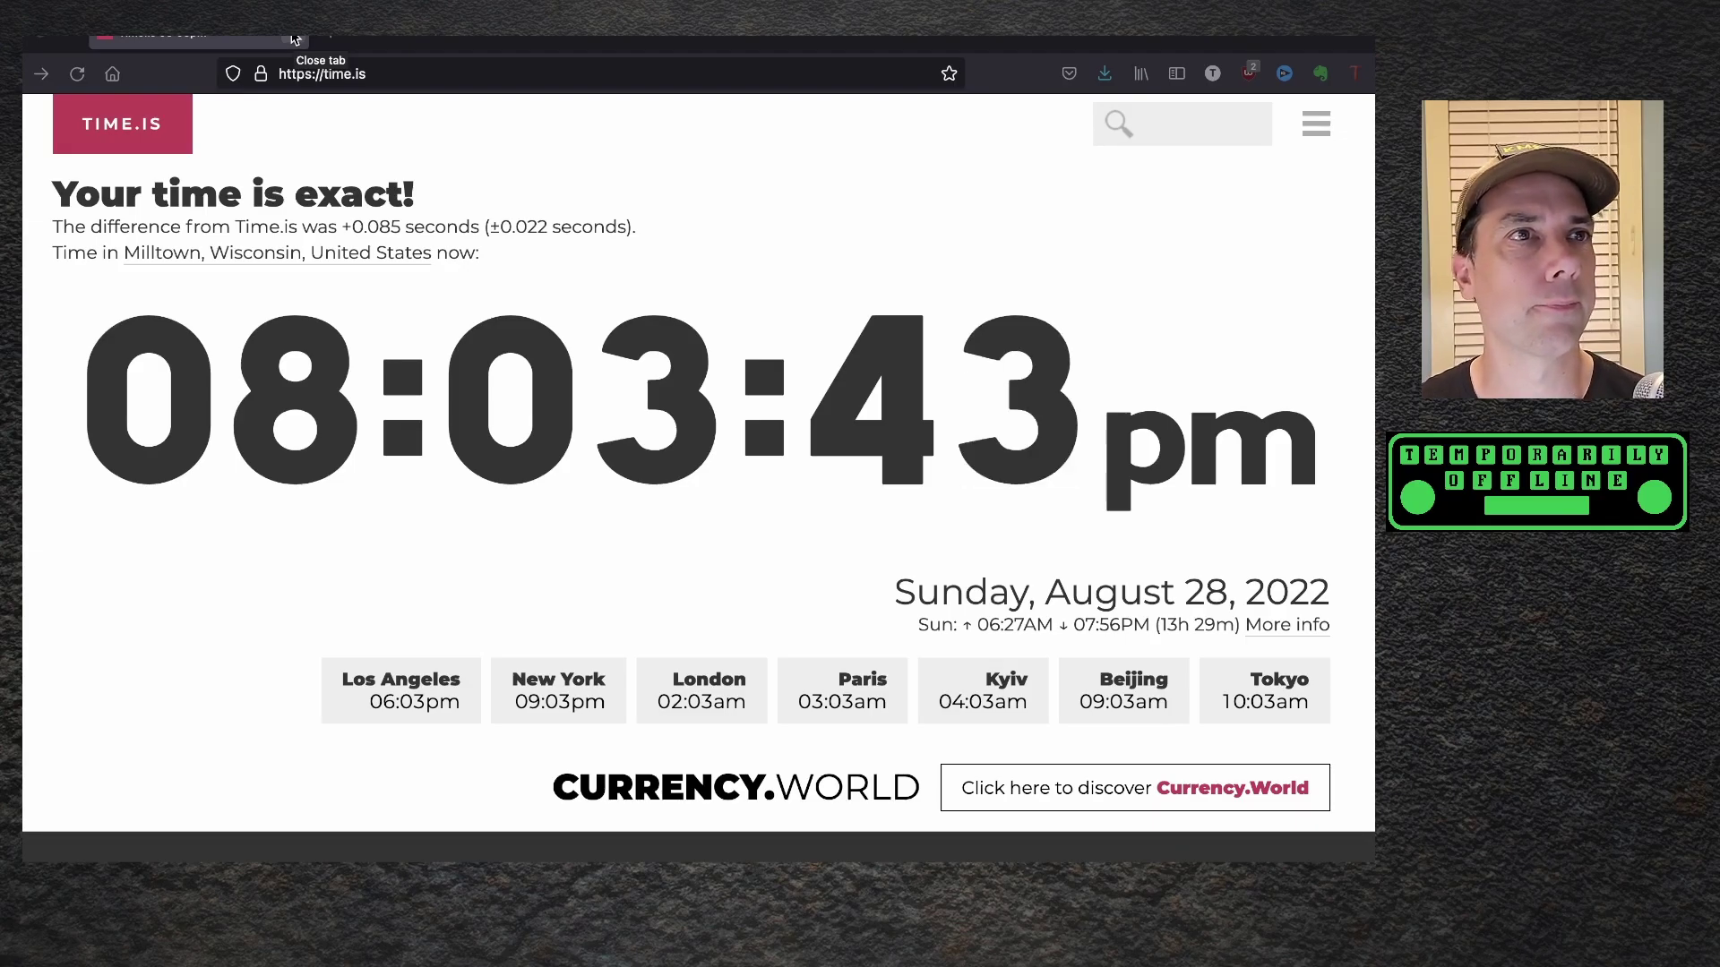
Close the time.is page and examine the station's FT8 reception reports on the PSK Reporter map across Alaska, Asia and Europe.
{"action": "left_click", "coordinate": [295, 39]}
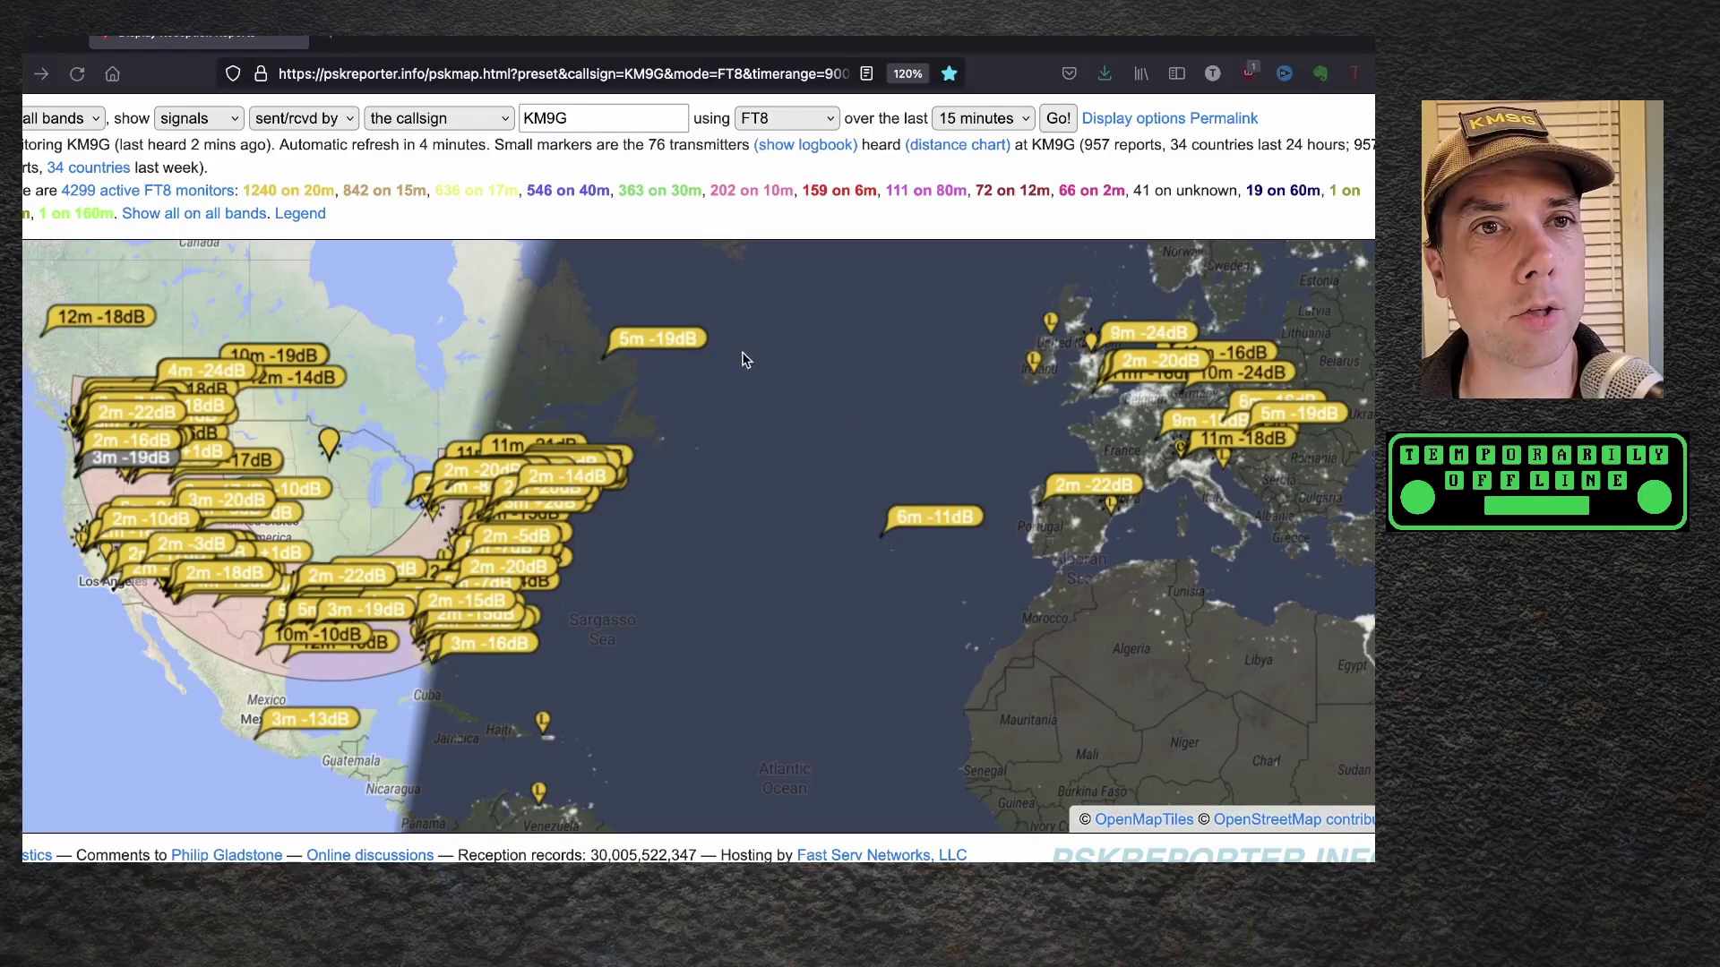
{"action": "left_click_drag", "start_coordinate": [401, 330], "coordinate": [964, 585]}
{"action": "left_click", "coordinate": [444, 464]}
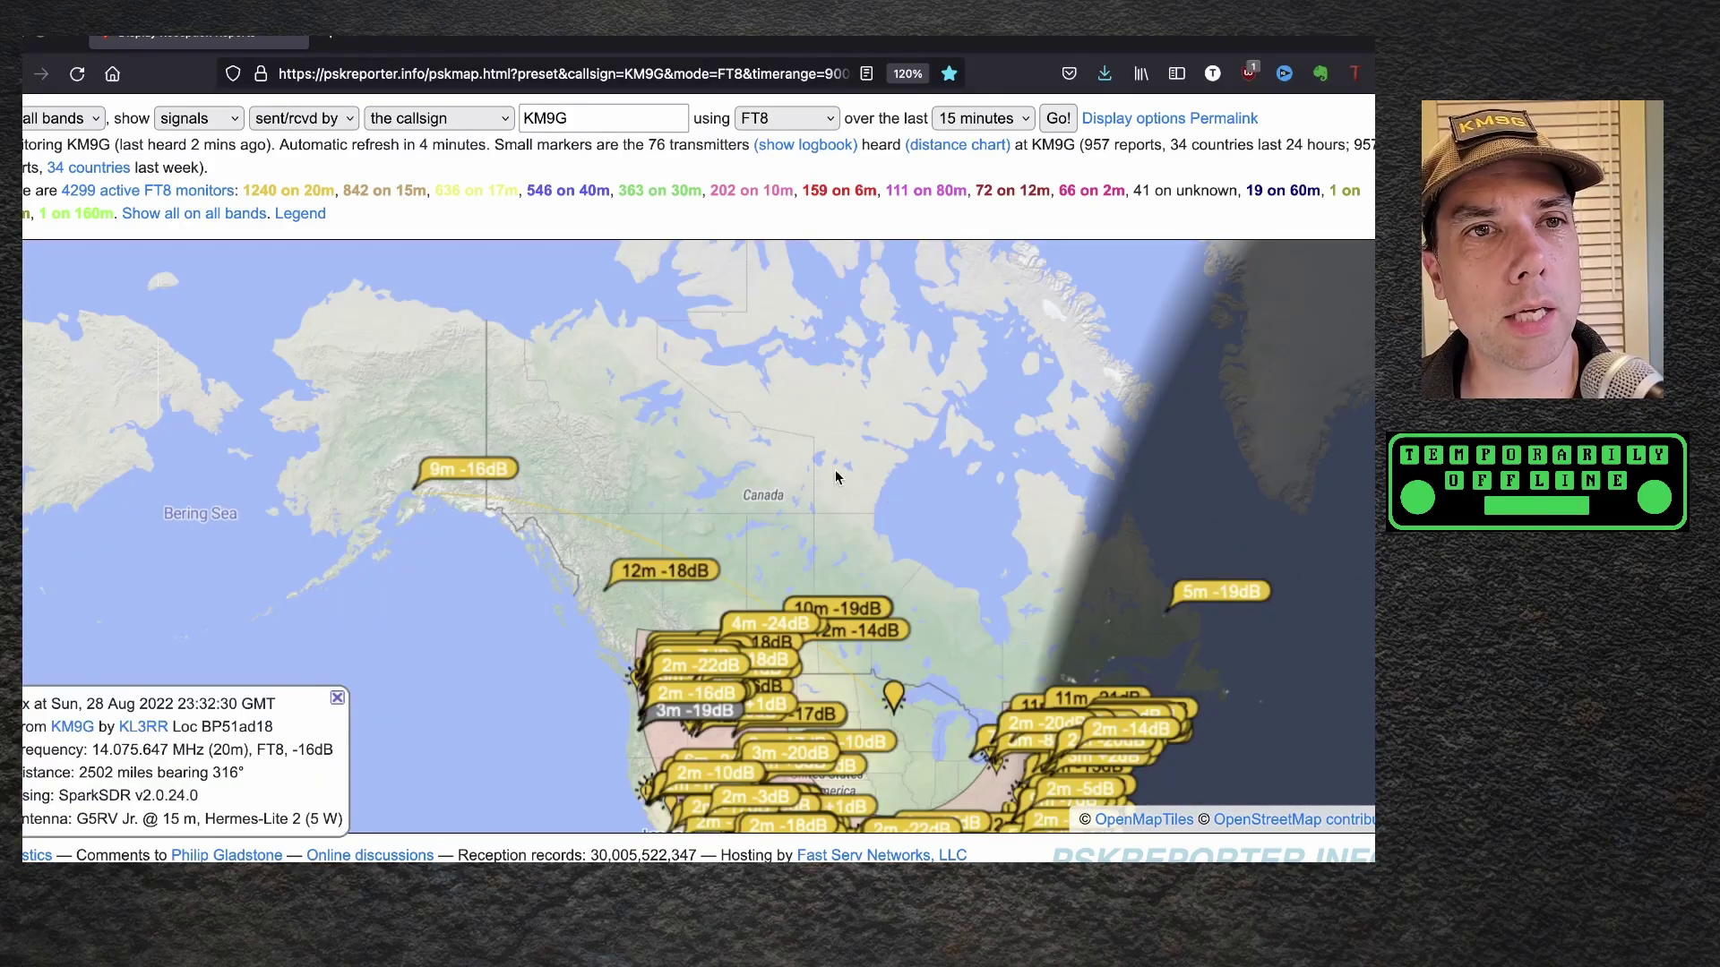
{"action": "left_click_drag", "start_coordinate": [465, 537], "coordinate": [795, 479]}
{"action": "left_click_drag", "start_coordinate": [193, 582], "coordinate": [905, 522]}
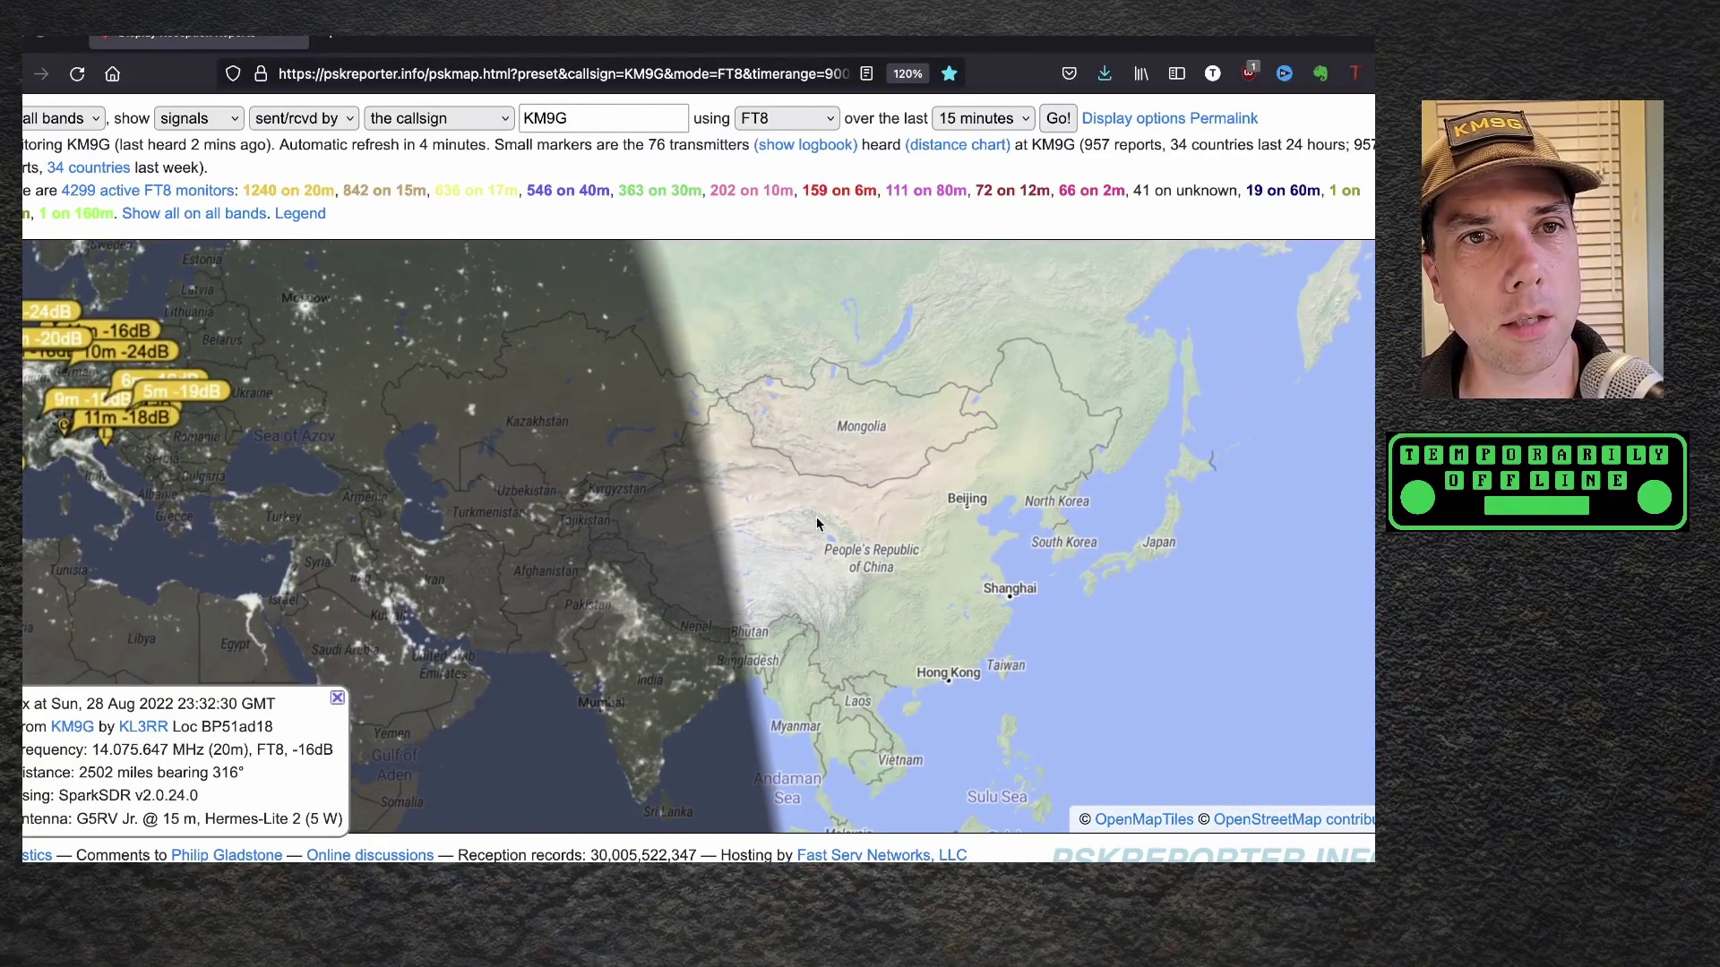
{"action": "left_click_drag", "start_coordinate": [524, 452], "coordinate": [972, 466]}
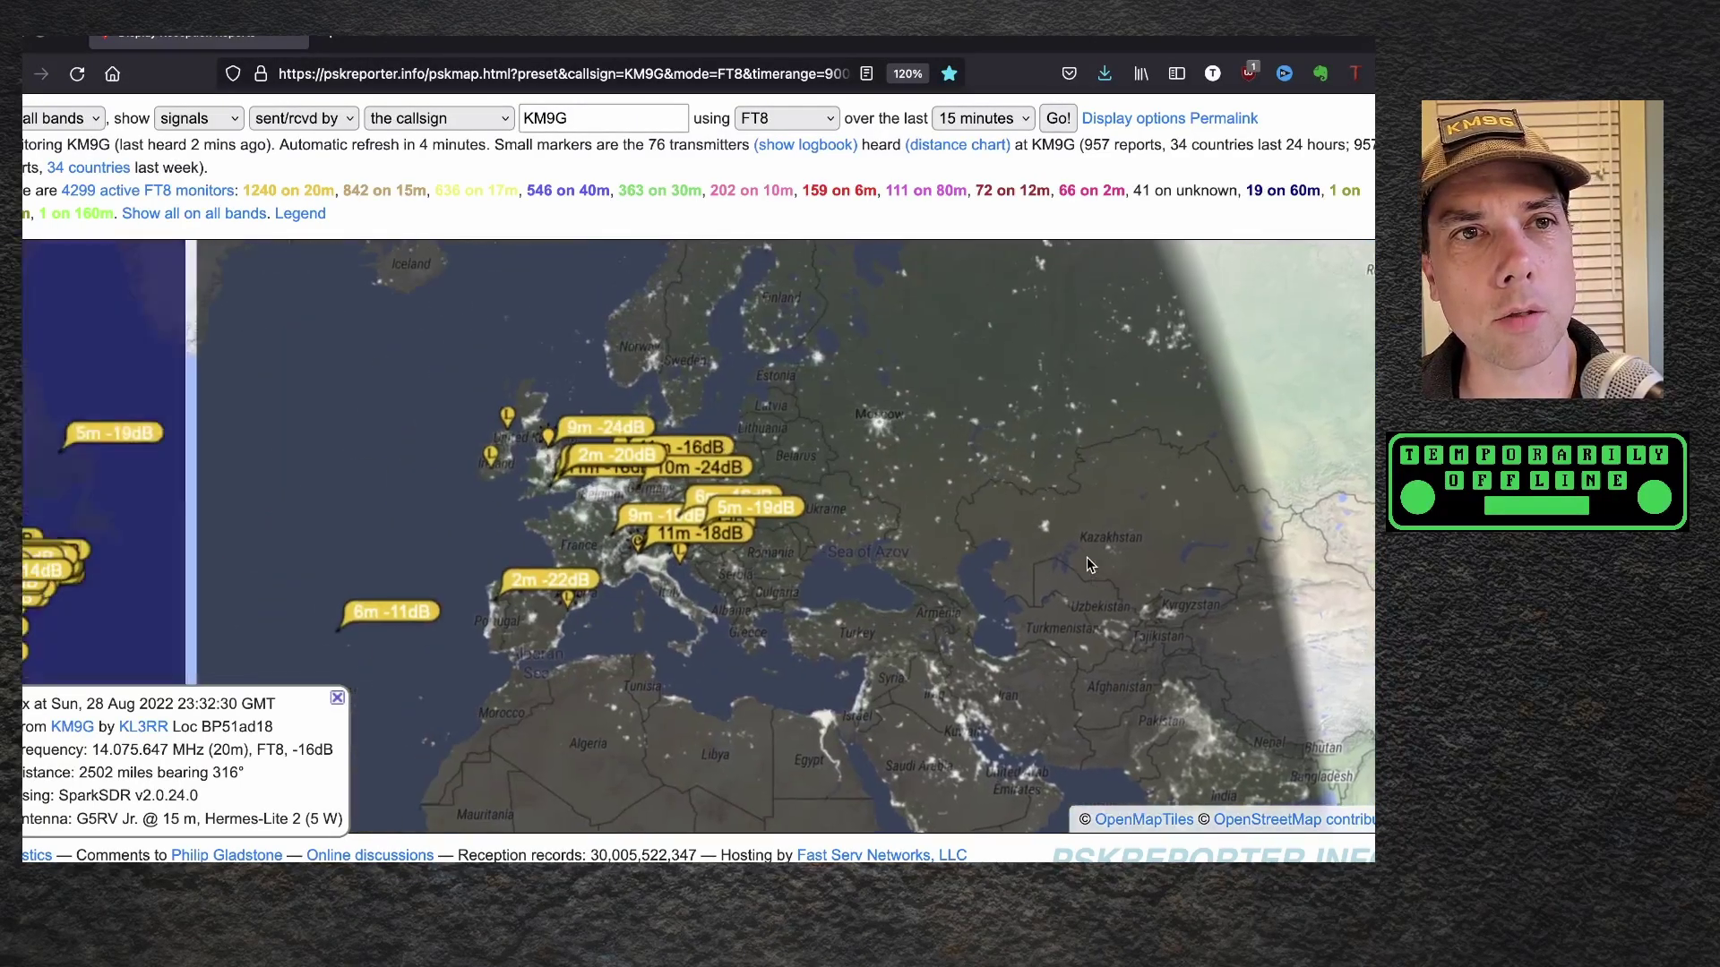